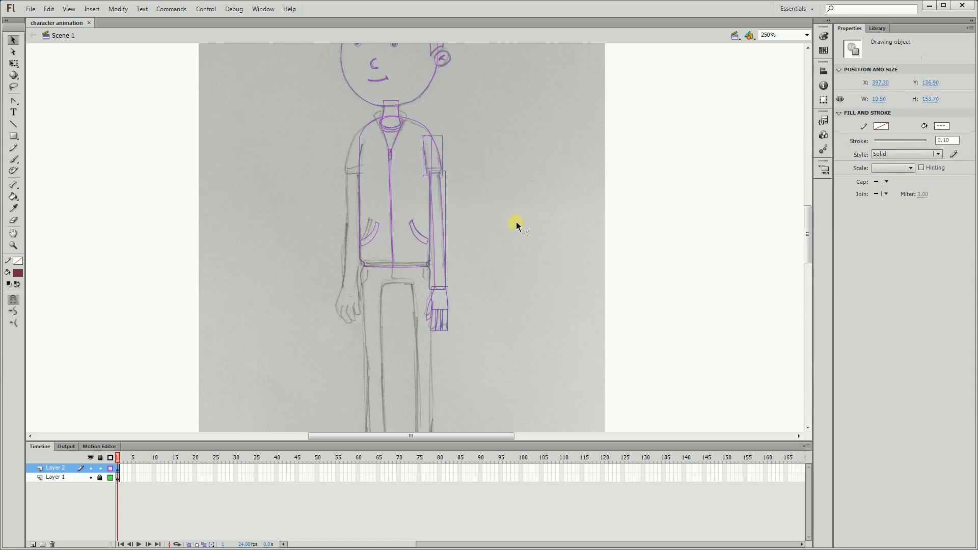
# Step: Paste a copy of the arm and hand shapes and flip the copy horizontally
pyautogui.hotkey('ctrl', 'v')
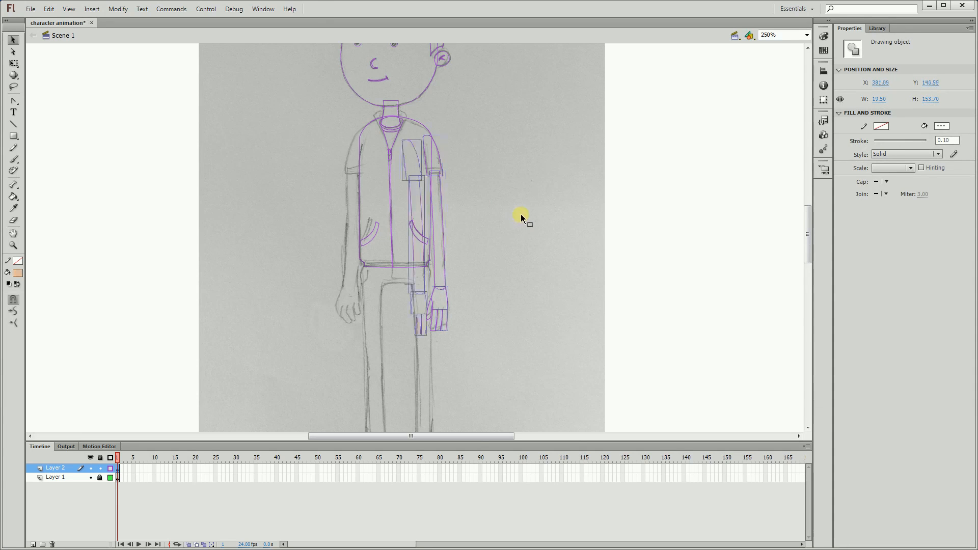
pyautogui.click(118, 9)
pyautogui.moveTo(230, 136)
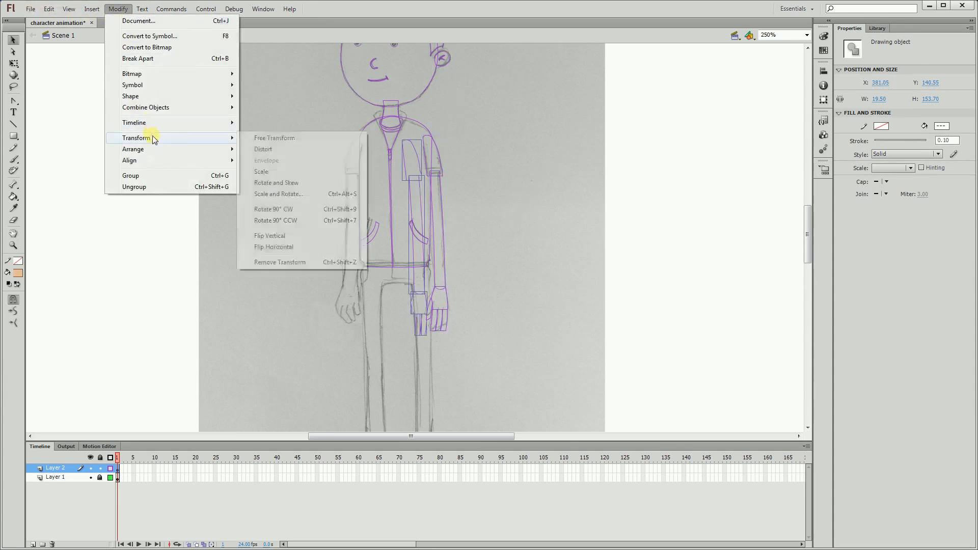
pyautogui.click(304, 247)
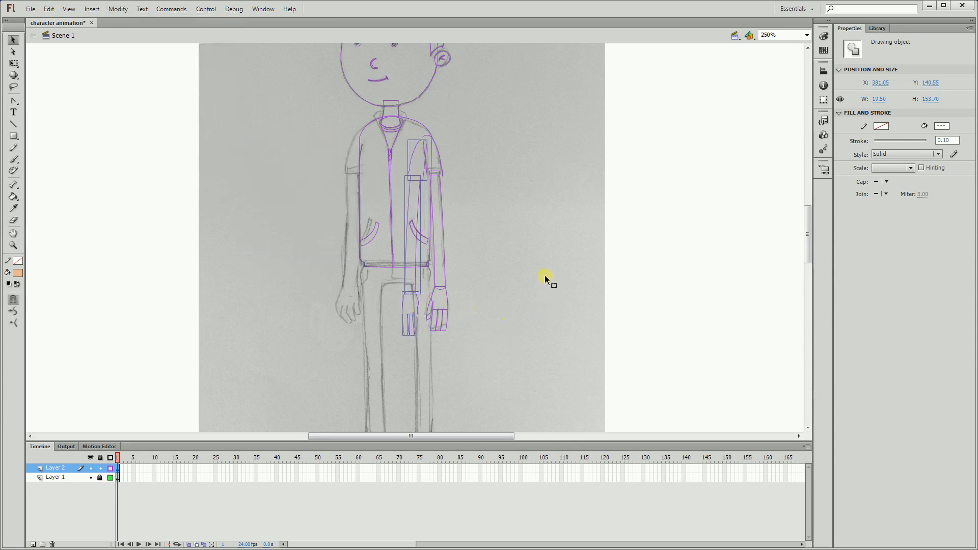
# Step: Move the mirrored arm to the opposite shoulder of the character, lining it up with the sketch, and save the document
pyautogui.hotkey('shift', 'Left')
pyautogui.hotkey('shift', 'Left')
pyautogui.hotkey('shift', 'Left')
pyautogui.hotkey('shift', 'Left')
pyautogui.press('Left')
pyautogui.press('Left')
pyautogui.press('Left')
pyautogui.press('Left')
pyautogui.press('Left')
pyautogui.press('Left')
pyautogui.press('Left')
pyautogui.press('Left')
pyautogui.press('Up')
pyautogui.press('Up')
pyautogui.press('Up')
pyautogui.press('Up')
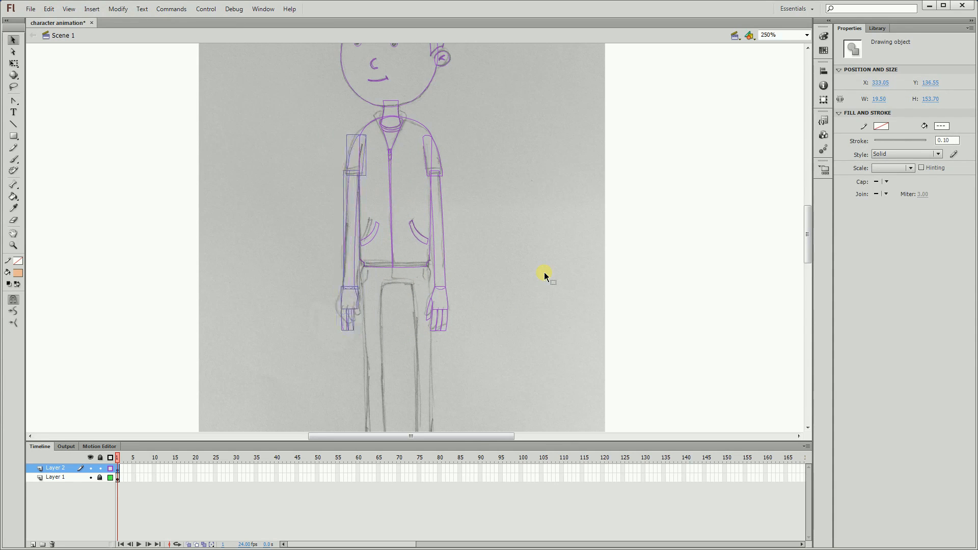
pyautogui.press('Down')
pyautogui.click(539, 269)
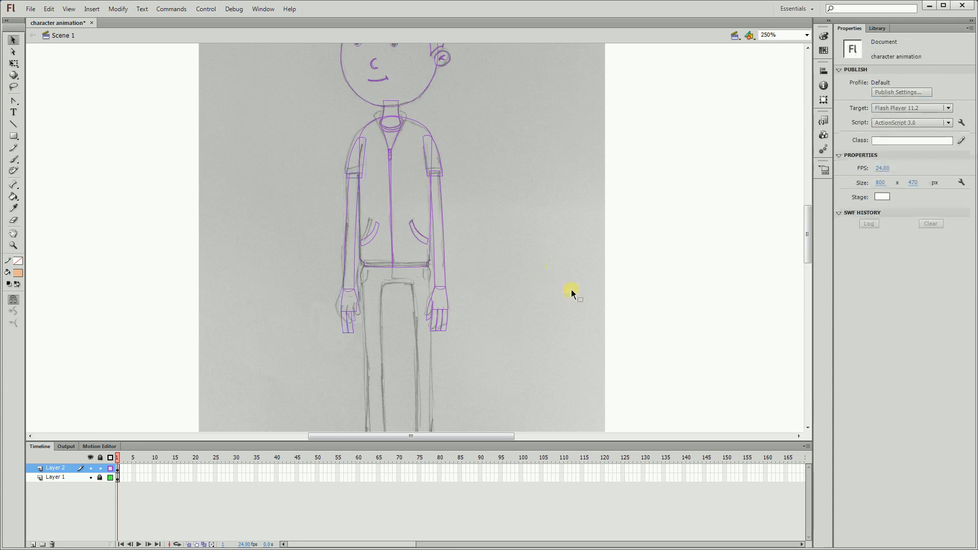
pyautogui.hotkey('ctrl', 's')
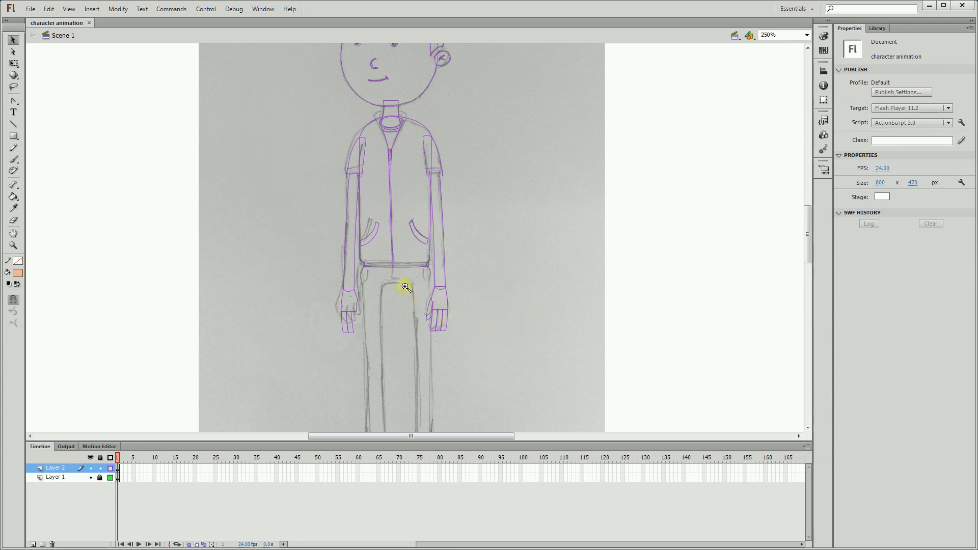
# Step: Display Layer 2 with filled shapes instead of outlines, focusing on the character's neck and jacket opening
pyautogui.click(394, 115)
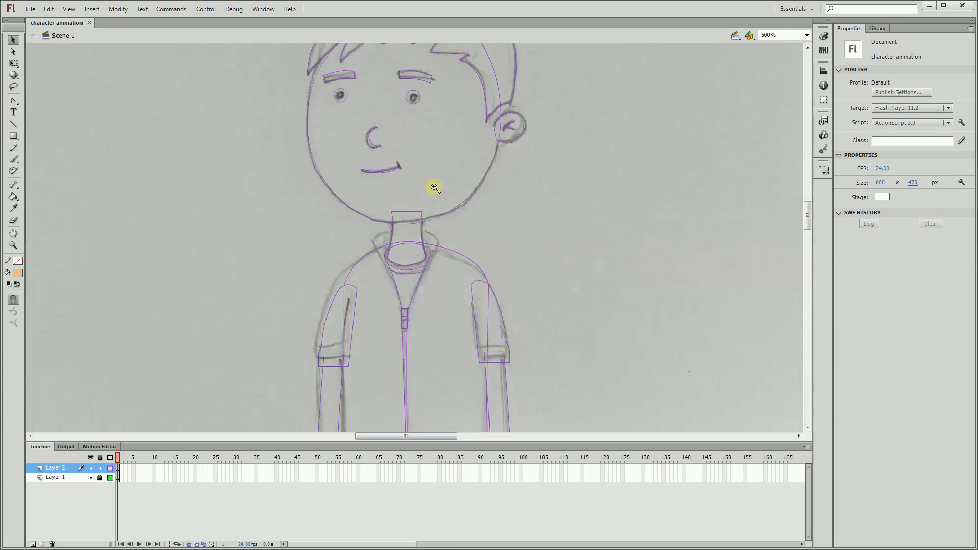
pyautogui.click(437, 262)
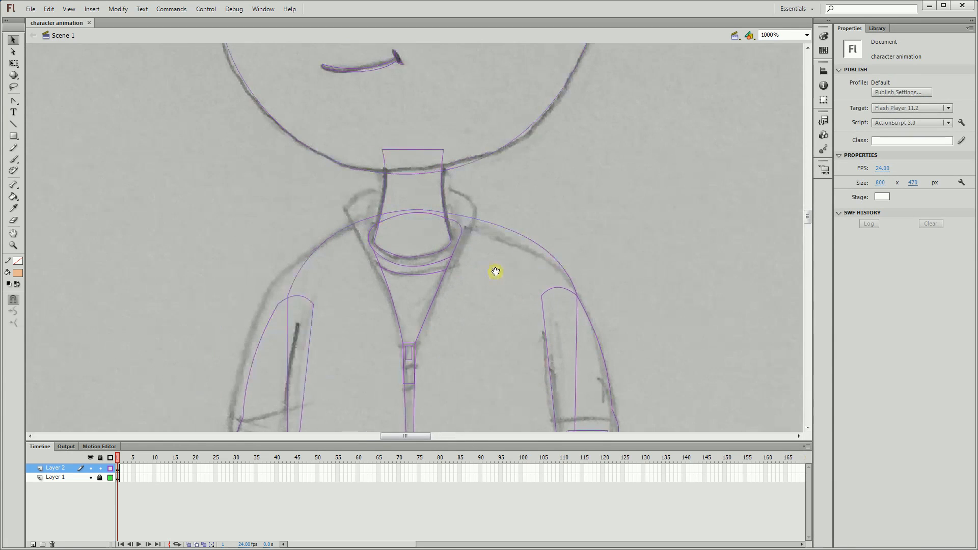
pyautogui.press('v')
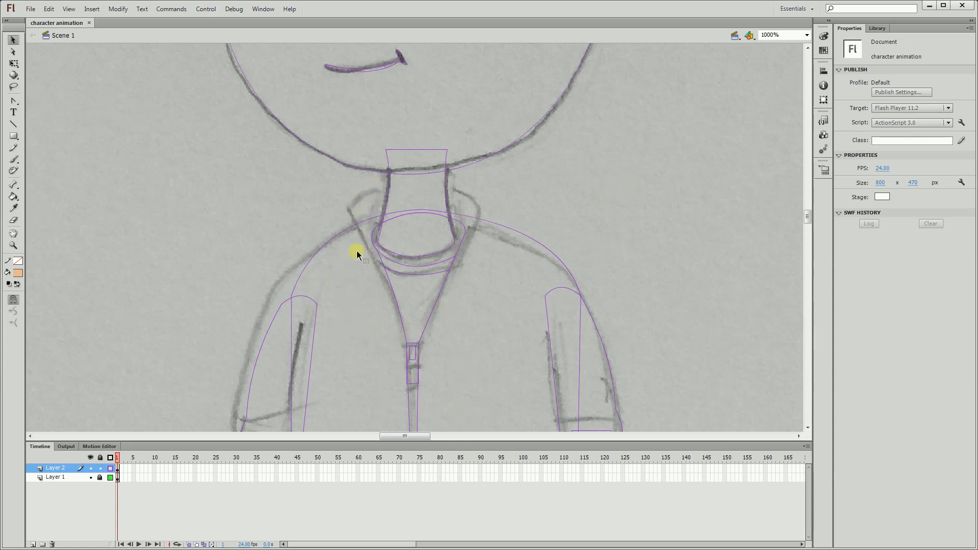
pyautogui.click(110, 468)
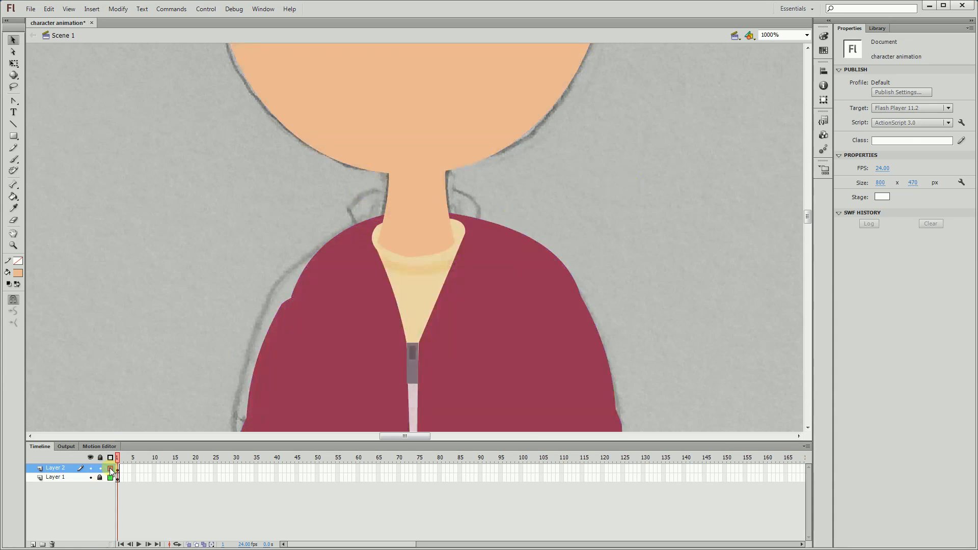
pyautogui.click(110, 468)
pyautogui.click(115, 467)
pyautogui.click(110, 467)
# Step: Draw a dark red rectangle about 6.6 by 17.8 px beside the neck as the base of a collar piece
pyautogui.press('k')
pyautogui.press('r')
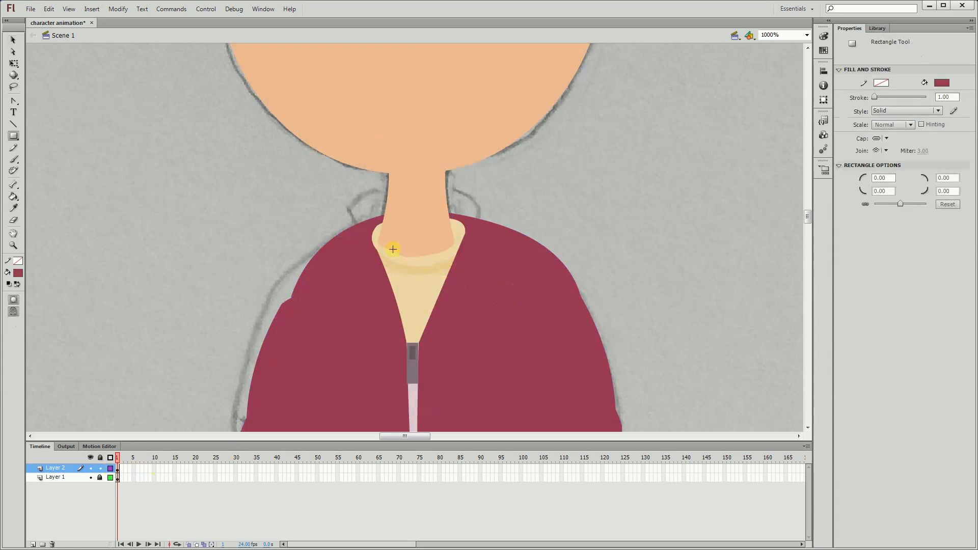
pyautogui.moveTo(346, 192); pyautogui.dragTo(380, 282)
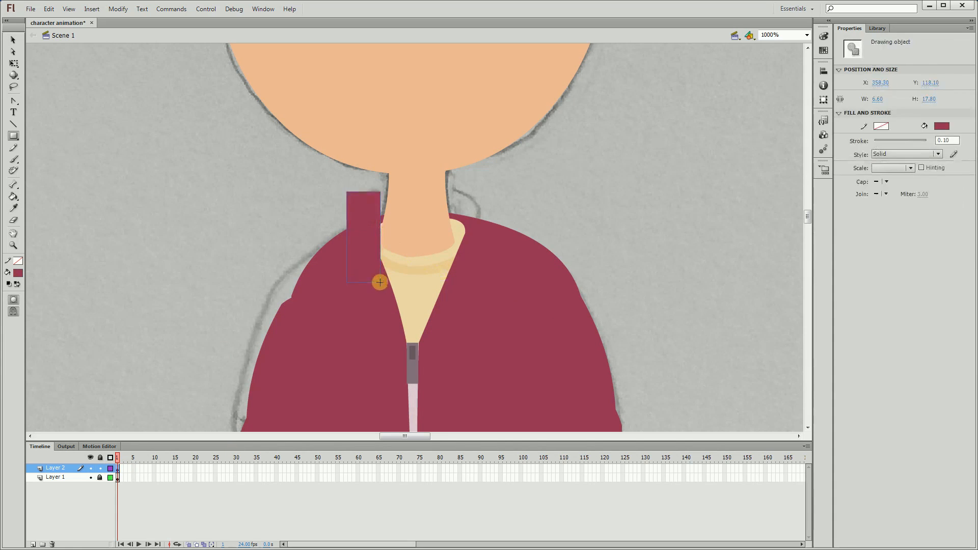
pyautogui.press('v')
# Step: Fit the rectangle's inner edge to the neck and jacket opening by moving its corners to neck and zipper and curving the edge
pyautogui.hotkey('ctrl', '=')
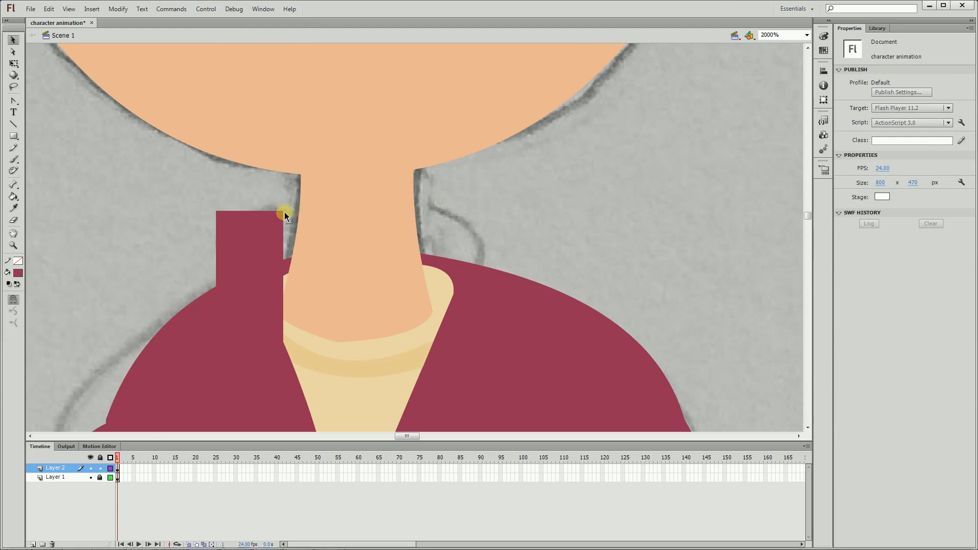
pyautogui.moveTo(284, 212); pyautogui.dragTo(299, 203)
pyautogui.doubleClick(276, 328)
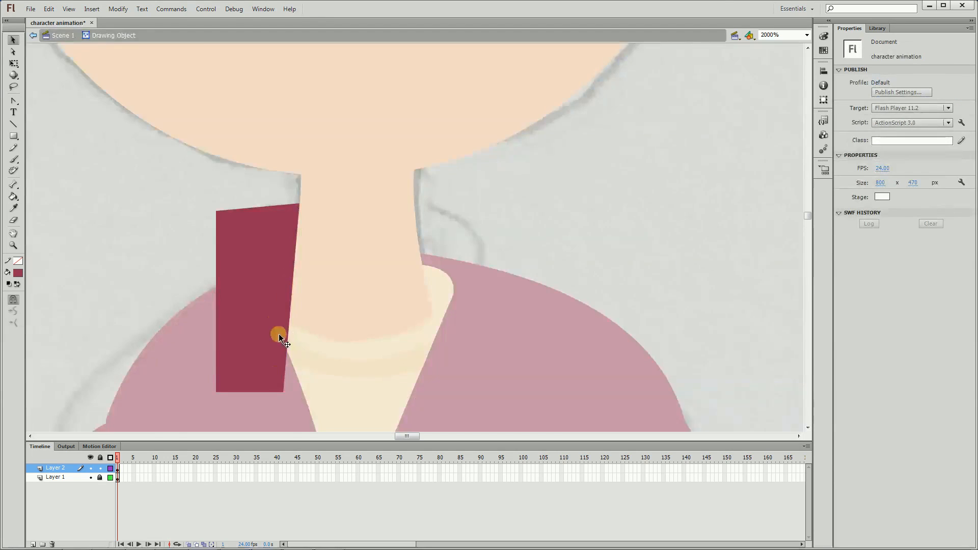
pyautogui.scroll(-3, 307, 283)
pyautogui.moveTo(292, 292); pyautogui.dragTo(344, 399)
pyautogui.moveTo(328, 251); pyautogui.dragTo(304, 212)
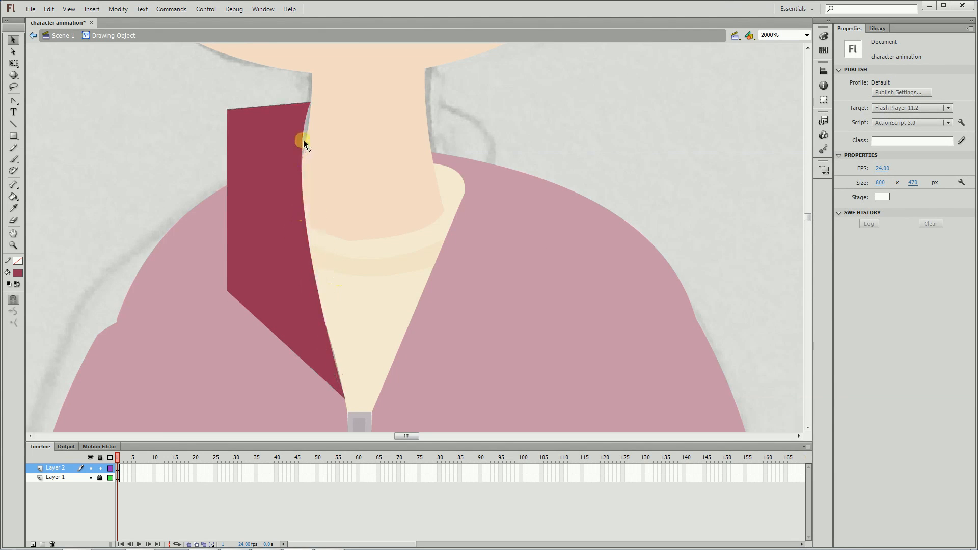
pyautogui.moveTo(304, 140); pyautogui.dragTo(307, 163)
# Step: Curve the collar's outer edge, raise its lower outer corner, and round the top into a lapel shape
pyautogui.moveTo(228, 160); pyautogui.dragTo(215, 209)
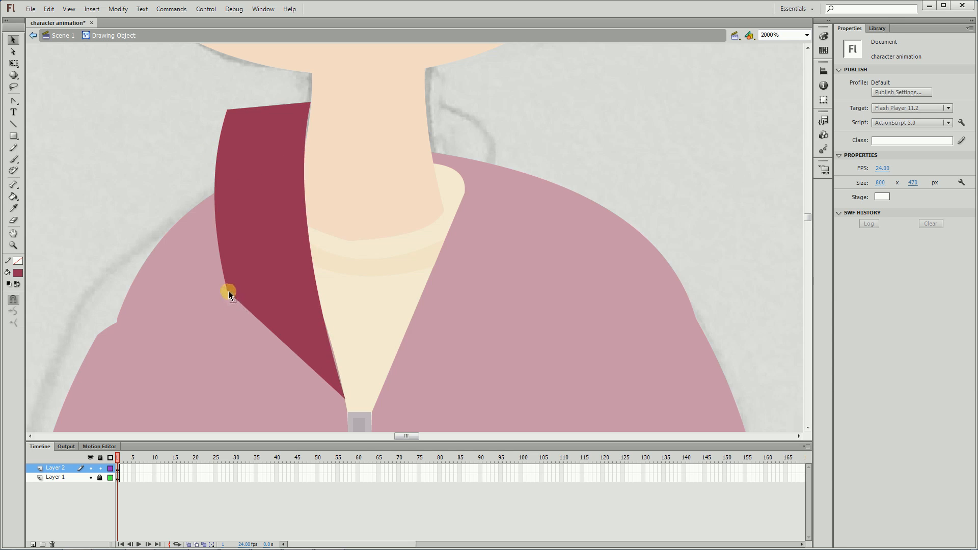
pyautogui.moveTo(228, 291); pyautogui.dragTo(232, 225)
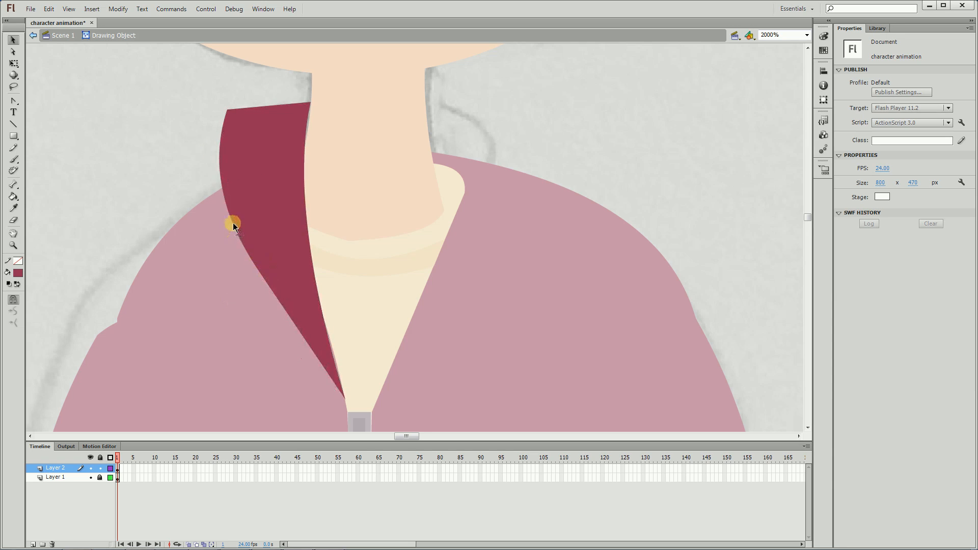
pyautogui.moveTo(289, 104); pyautogui.dragTo(291, 94)
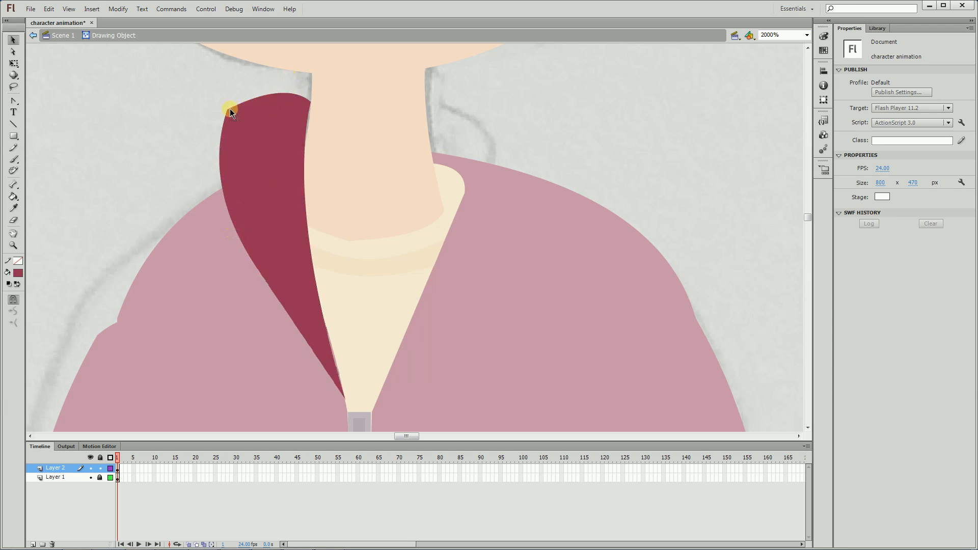
pyautogui.moveTo(230, 110); pyautogui.dragTo(307, 135)
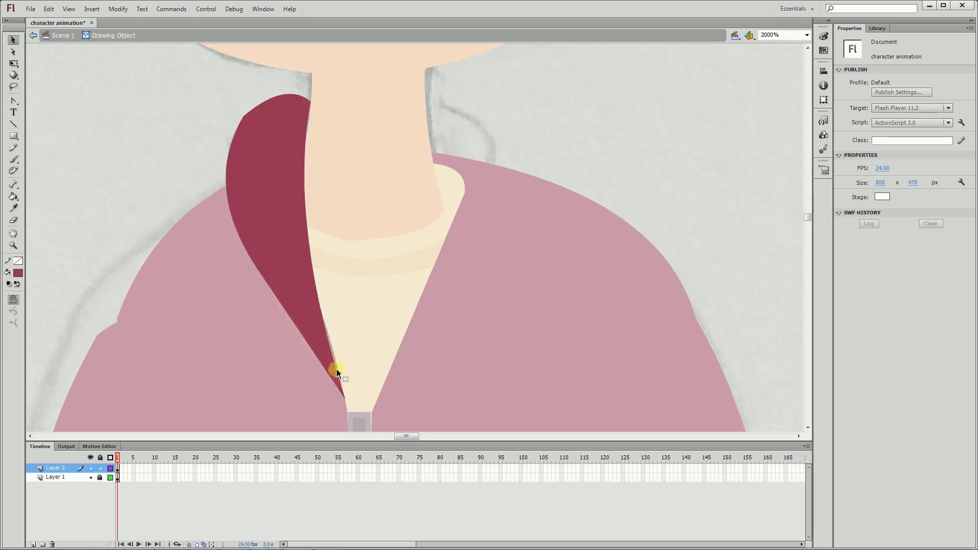
# Step: Refine the collar's curves and narrow its outer side to follow the sketch, then return to the main scene
pyautogui.moveTo(336, 370); pyautogui.dragTo(329, 352)
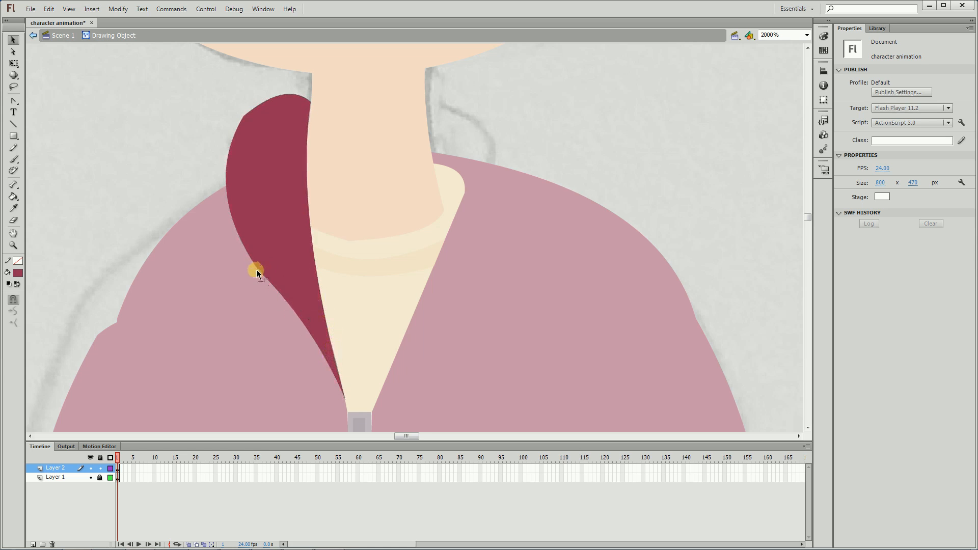
pyautogui.moveTo(256, 270); pyautogui.dragTo(262, 270)
pyautogui.moveTo(244, 116); pyautogui.dragTo(258, 114)
pyautogui.moveTo(234, 191); pyautogui.dragTo(246, 179)
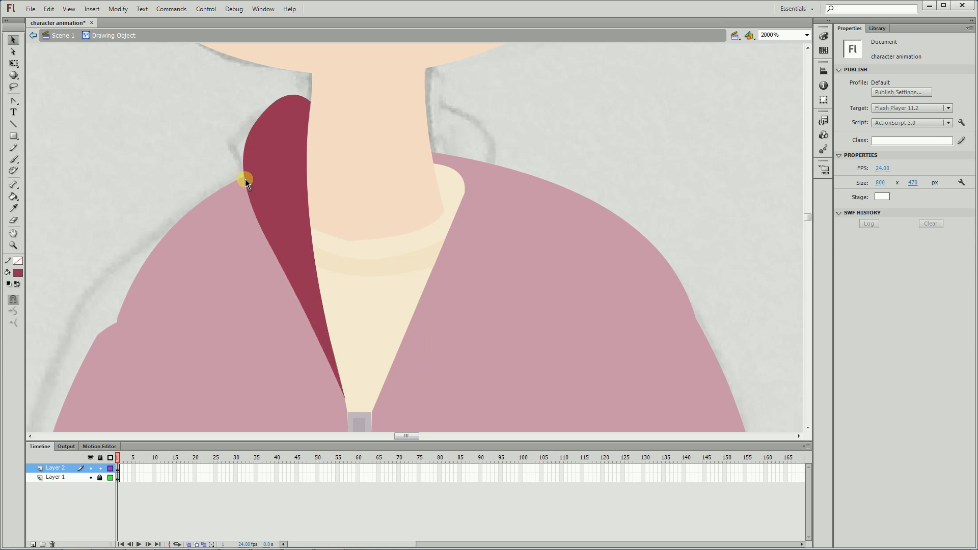
pyautogui.doubleClick(203, 140)
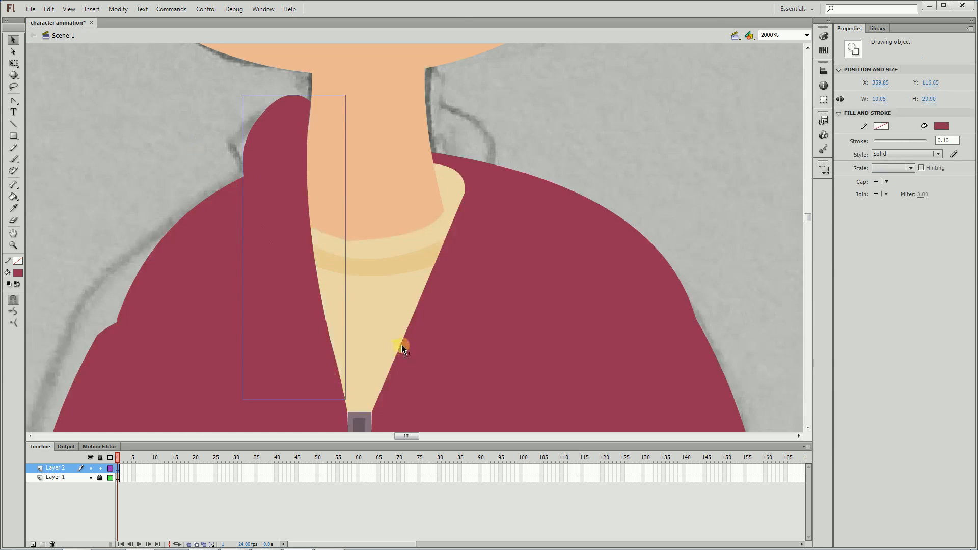
# Step: Recolor the collar piece with a lighter pink, about RGB 200, 89, 128
pyautogui.click(22, 275)
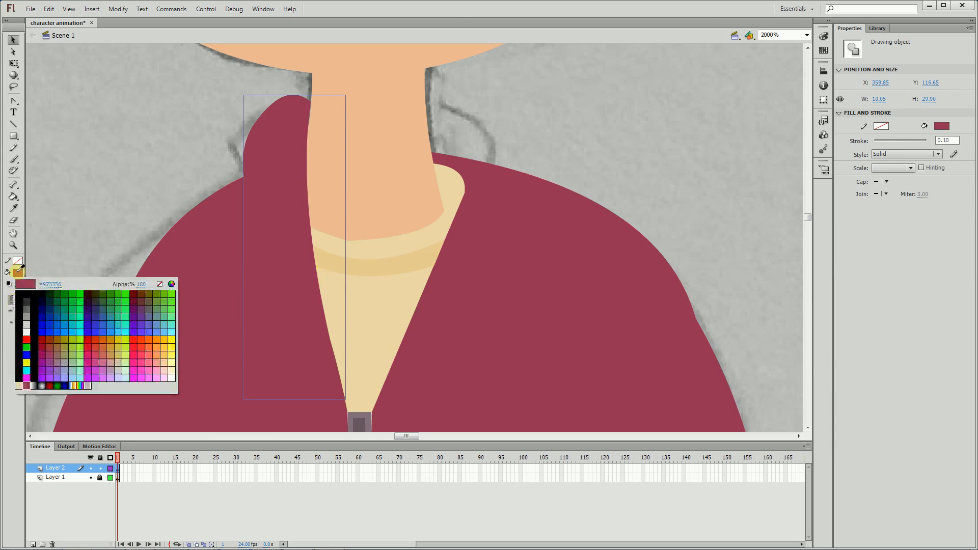
pyautogui.click(166, 286)
pyautogui.click(597, 251)
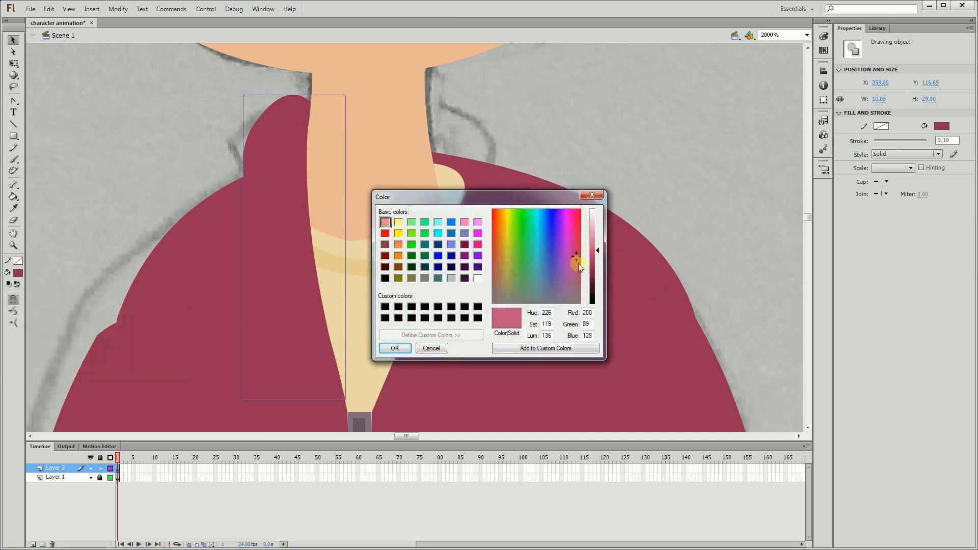
pyautogui.click(395, 349)
pyautogui.click(279, 225)
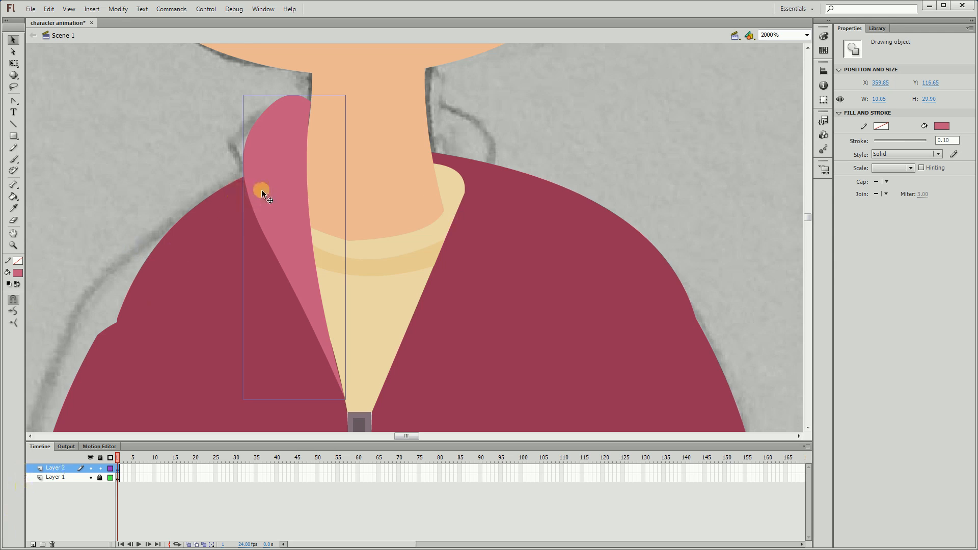
# Step: Duplicate the pink collar piece toward the opposite side of the neck and flip the copy horizontally
pyautogui.moveTo(261, 191); pyautogui.dragTo(467, 195)
pyautogui.click(116, 8)
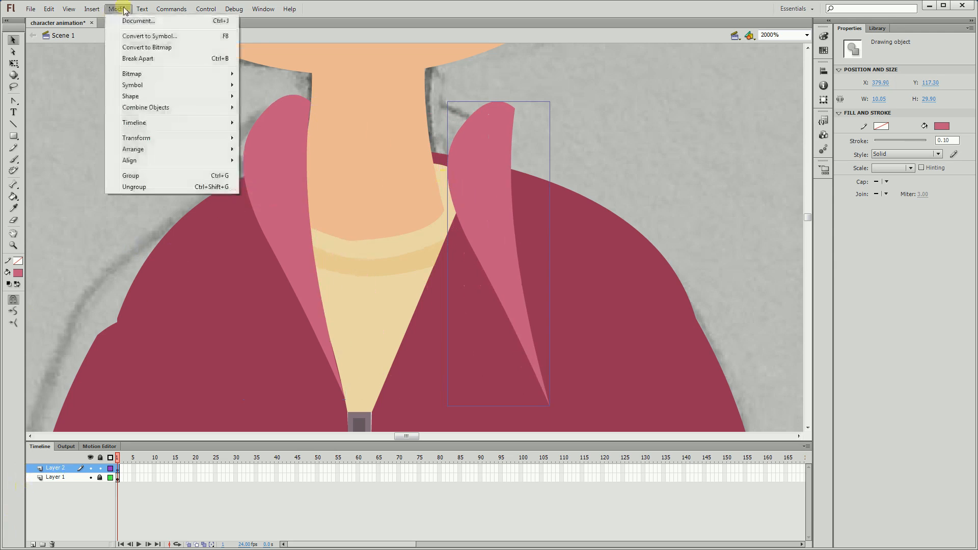
pyautogui.moveTo(133, 139)
pyautogui.click(282, 247)
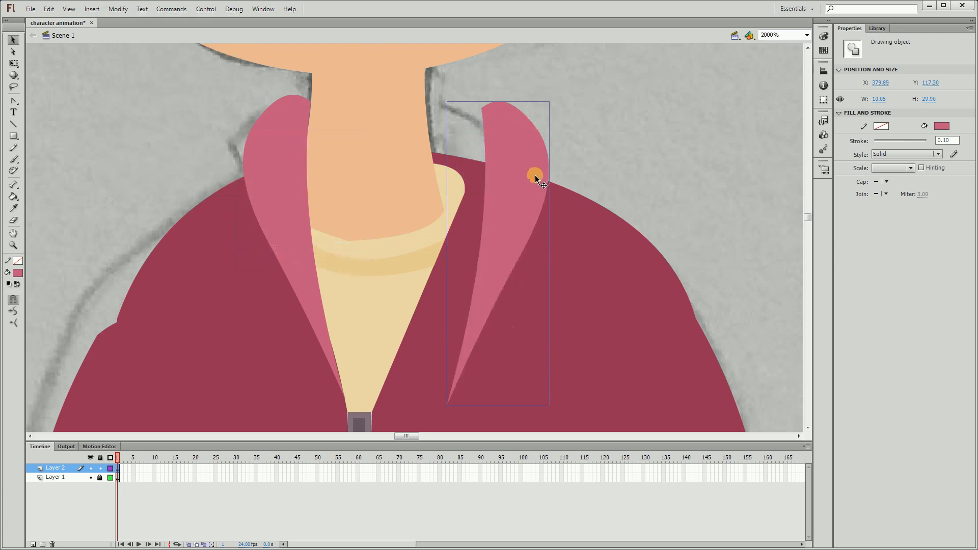
# Step: Place the flipped collar piece against the other side of the neck and pull its lower tip to the zipper
pyautogui.moveTo(533, 173); pyautogui.dragTo(475, 175)
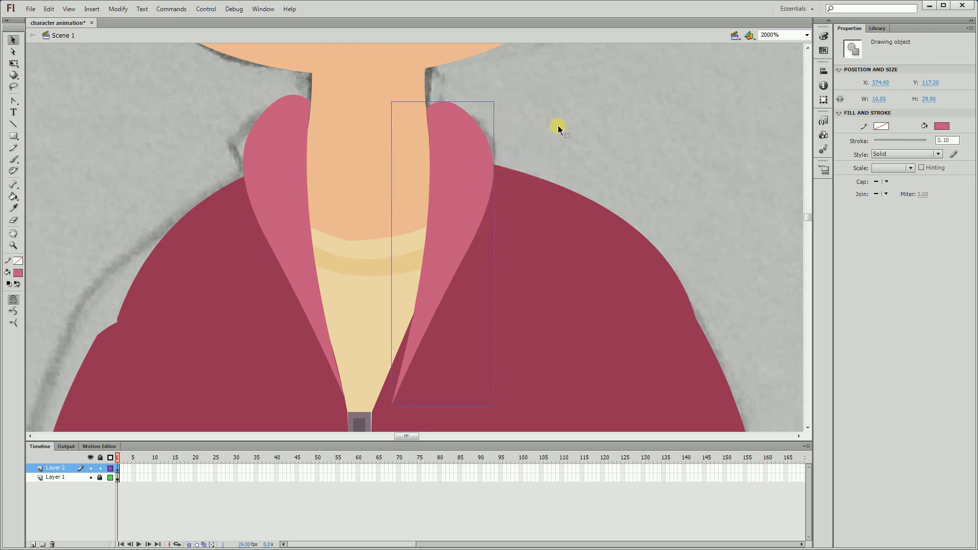
pyautogui.click(558, 125)
pyautogui.moveTo(395, 405)
pyautogui.mouseDown()
pyautogui.moveTo(378, 407)
pyautogui.moveTo(403, 409)
pyautogui.mouseUp()
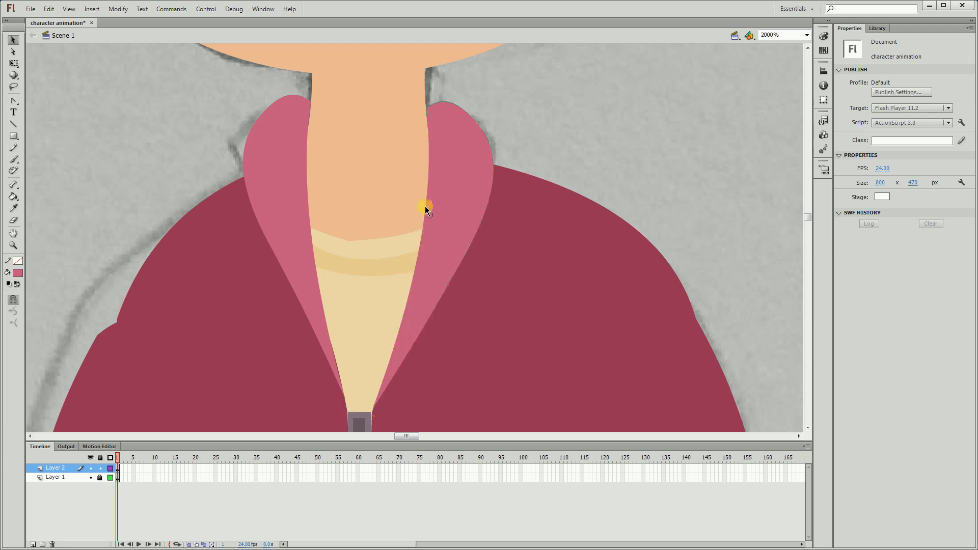
pyautogui.moveTo(424, 203); pyautogui.dragTo(442, 202)
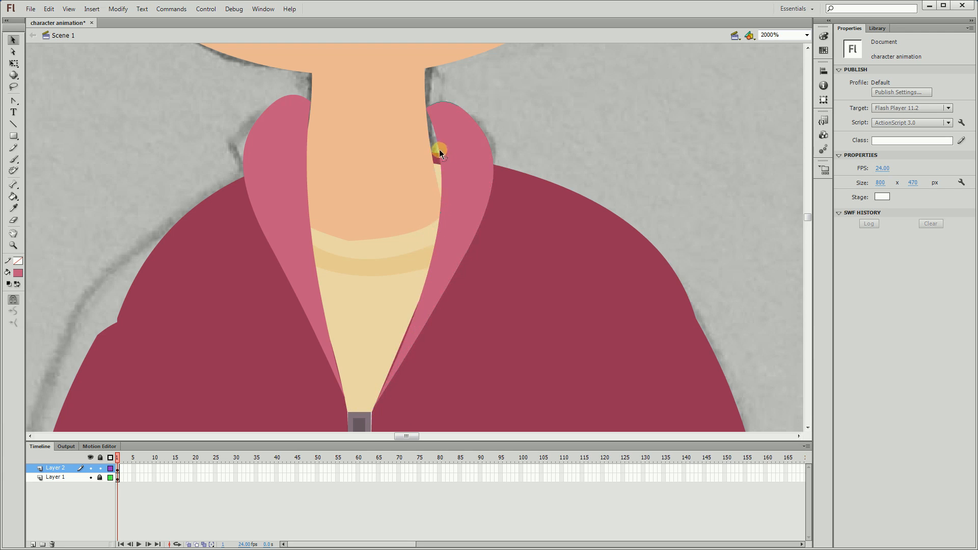
pyautogui.moveTo(439, 152); pyautogui.dragTo(461, 157)
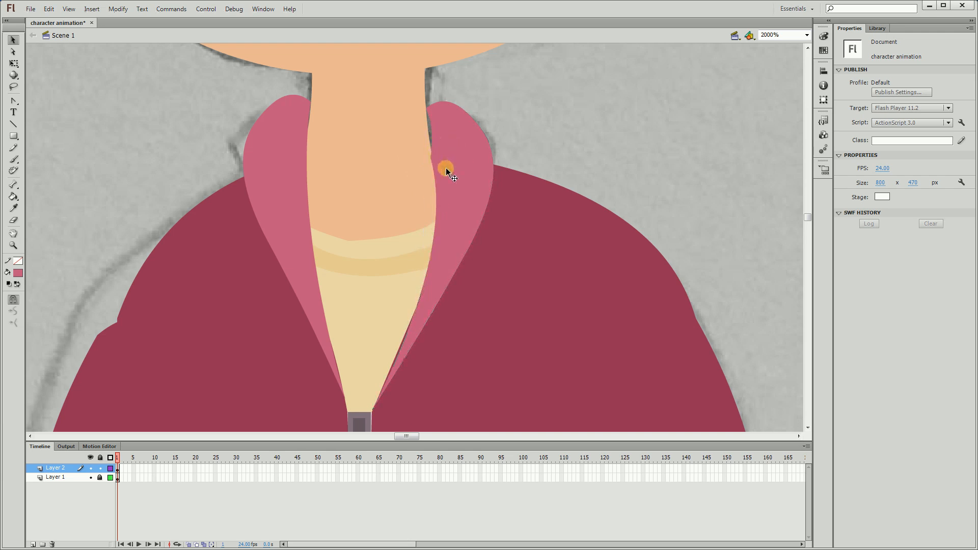
pyautogui.hotkey('ctrl', 'z')
pyautogui.hotkey('ctrl', 'z')
# Step: Save the character animation document with the collar in place on both sides of the neck
pyautogui.keyDown('ctrl'); pyautogui.keyDown('shift'); pyautogui.click(450, 194); pyautogui.keyUp('shift'); pyautogui.keyUp('ctrl')
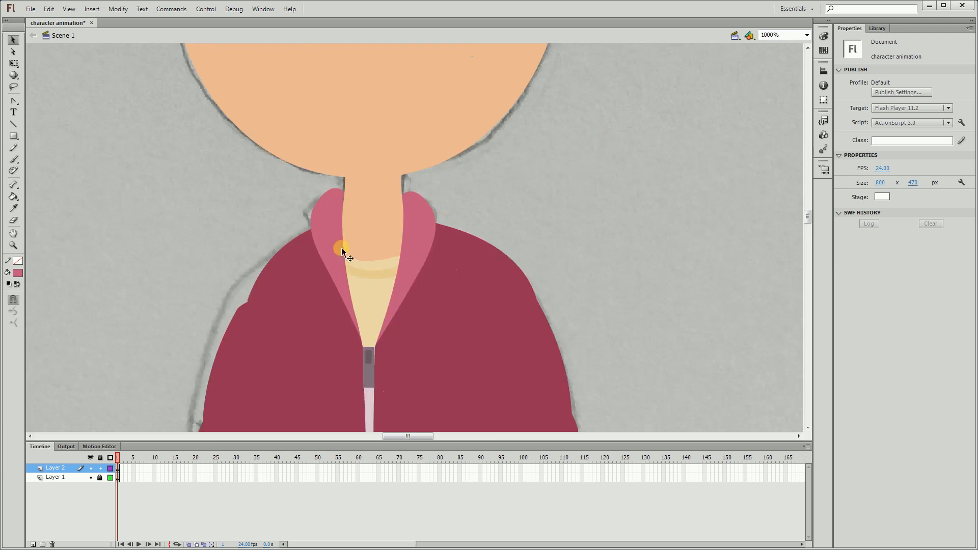
pyautogui.keyDown('ctrl'); pyautogui.keyDown('shift'); pyautogui.click(410, 257); pyautogui.keyUp('shift'); pyautogui.keyUp('ctrl')
pyautogui.keyDown('ctrl'); pyautogui.keyDown('shift'); pyautogui.click(452, 285); pyautogui.keyUp('shift'); pyautogui.keyUp('ctrl')
pyautogui.moveTo(523, 338); pyautogui.dragTo(531, 317)
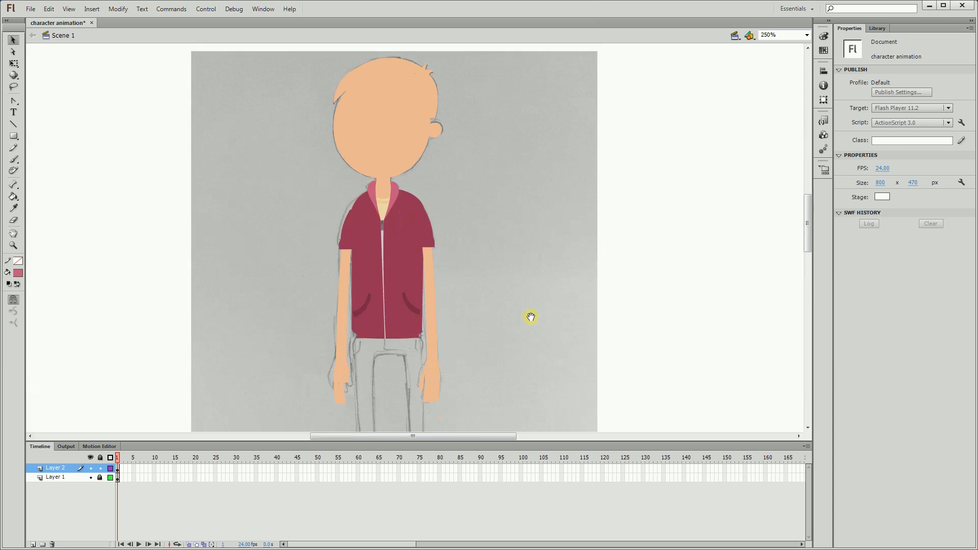
pyautogui.hotkey('ctrl', 's')
# Step: Recolor the character's hair shape with a very dark, nearly black brown
pyautogui.moveTo(522, 381); pyautogui.dragTo(536, 405)
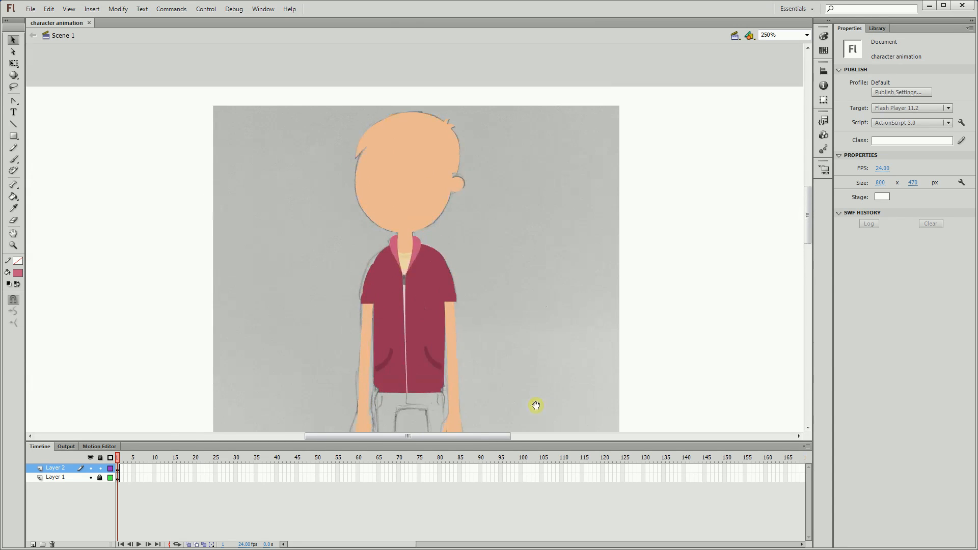
pyautogui.click(110, 468)
pyautogui.click(110, 468)
pyautogui.click(444, 148)
pyautogui.click(18, 273)
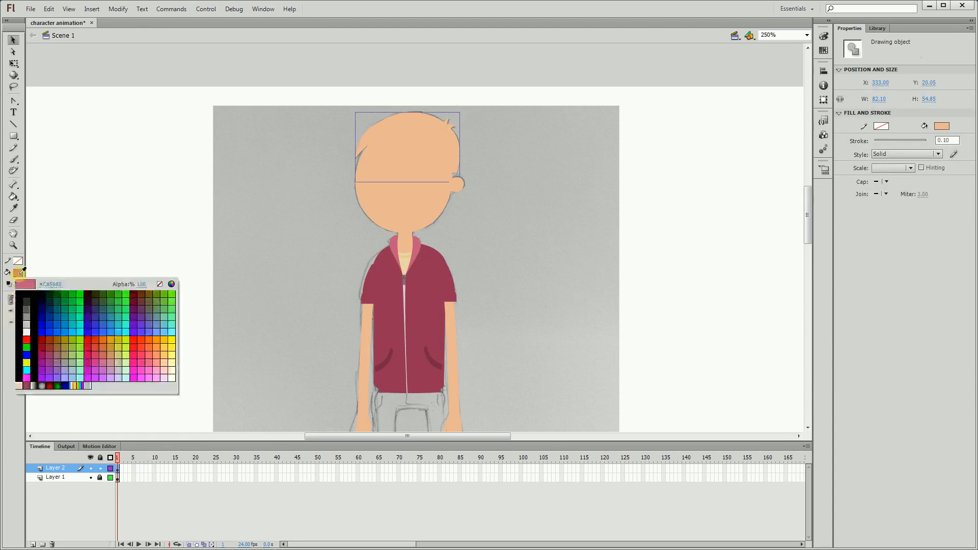
pyautogui.click(172, 284)
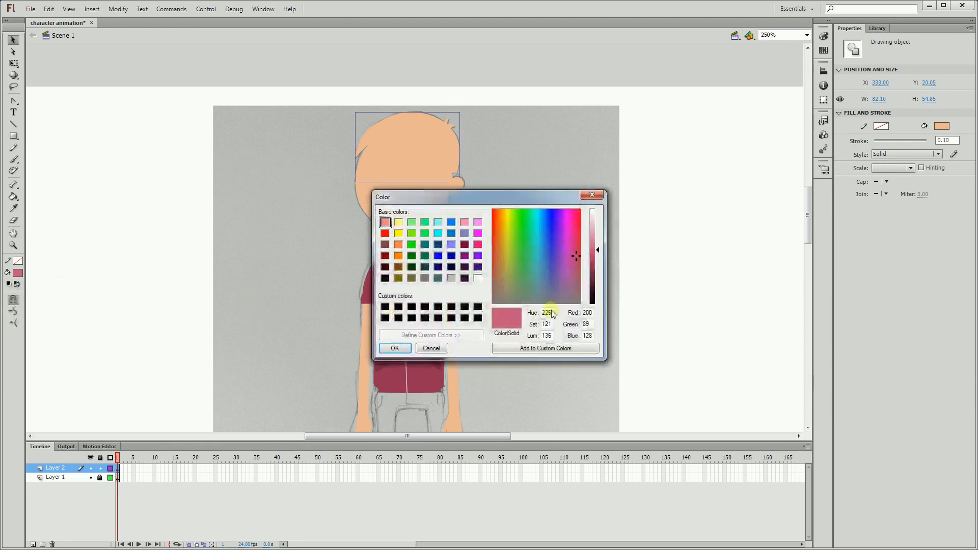
pyautogui.click(594, 296)
pyautogui.click(395, 348)
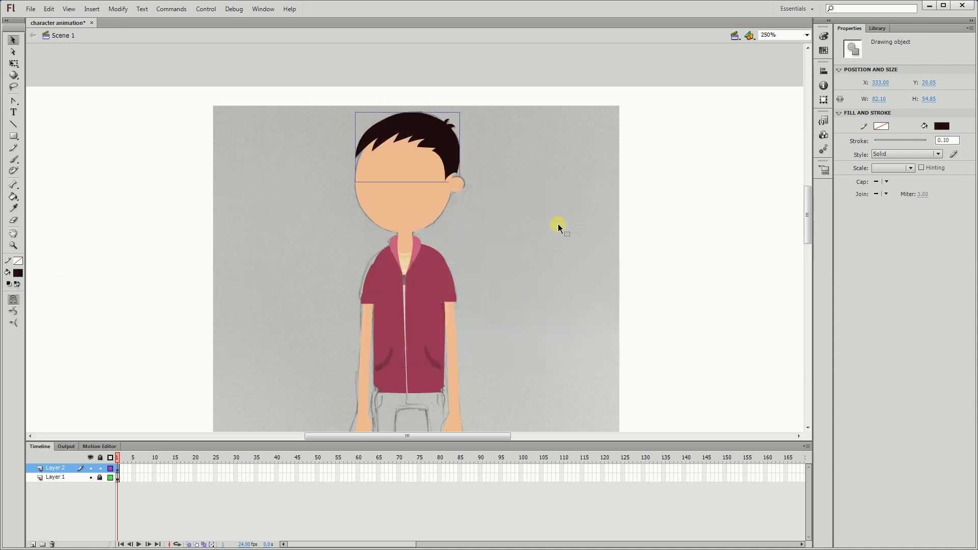
pyautogui.click(559, 224)
# Step: Recolor the small detail shape inside the ear with a darker skin tone, RGB 226, 154, 123
pyautogui.press('z')
pyautogui.click(430, 210)
pyautogui.click(444, 267)
pyautogui.click(477, 195)
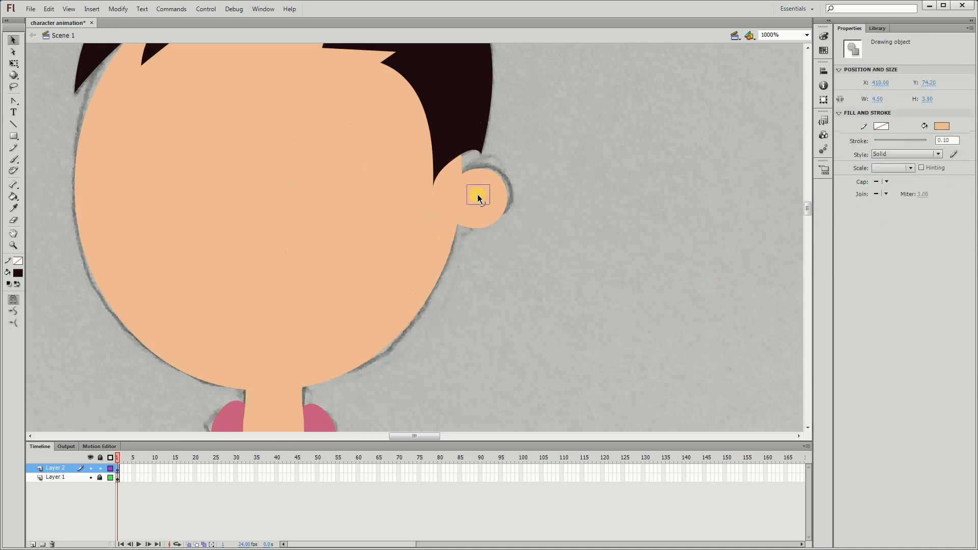
pyautogui.press('k')
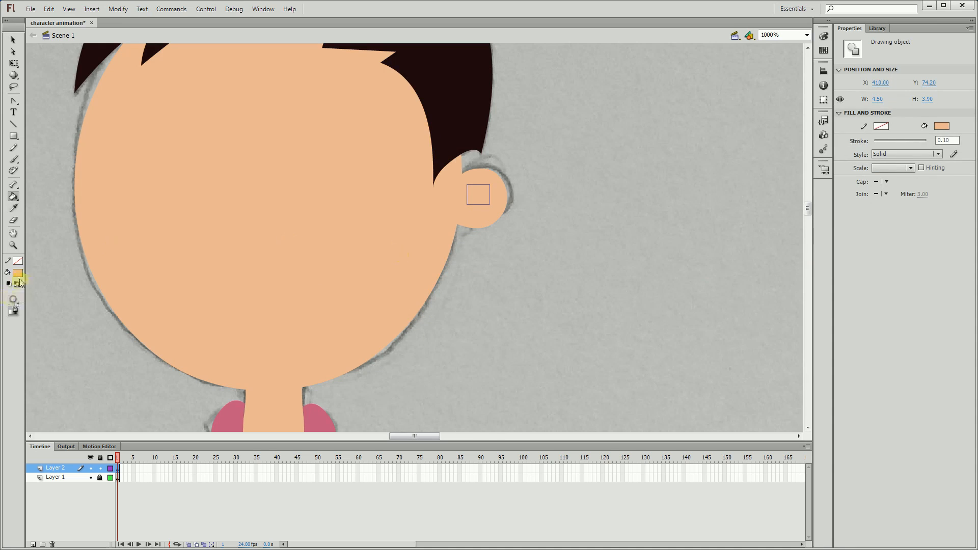
pyautogui.click(17, 273)
pyautogui.click(171, 283)
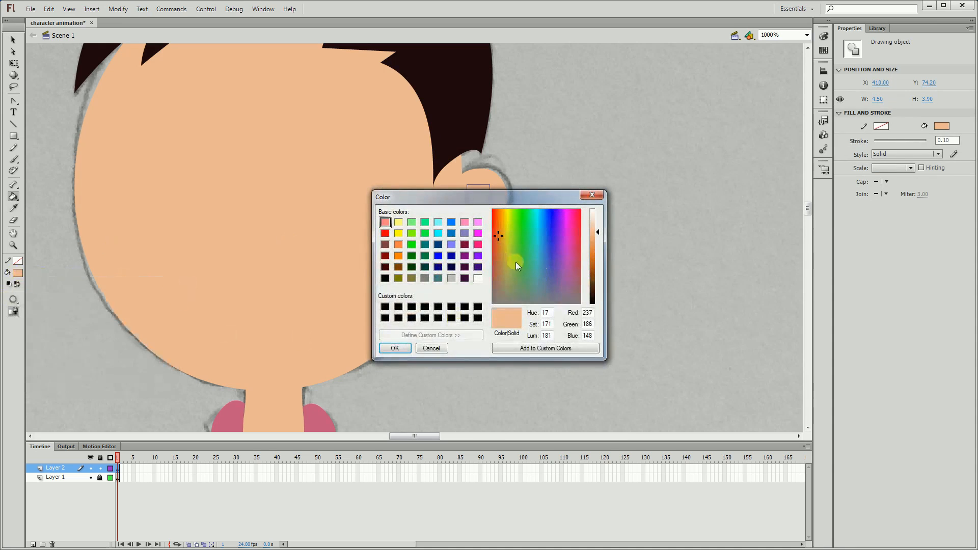
pyautogui.click(393, 348)
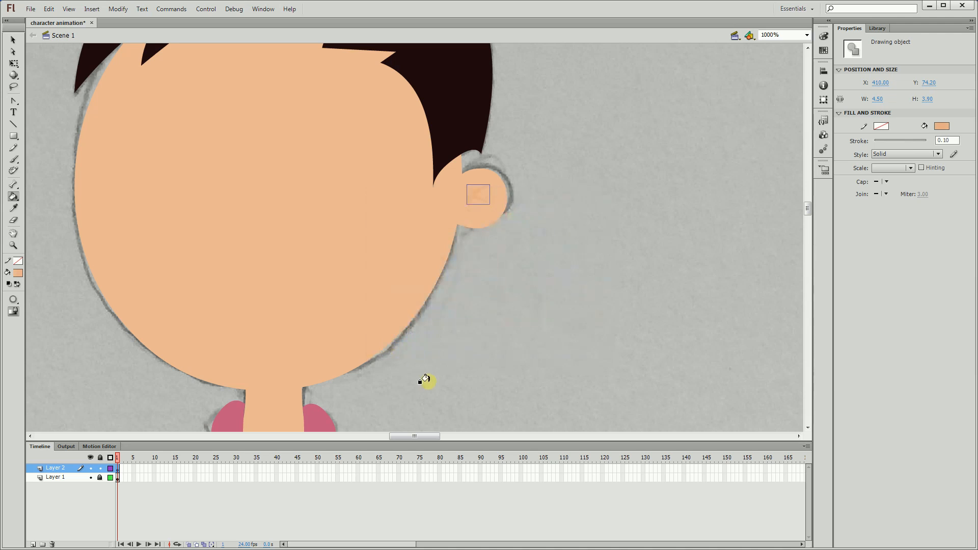
pyautogui.click(18, 273)
pyautogui.click(171, 284)
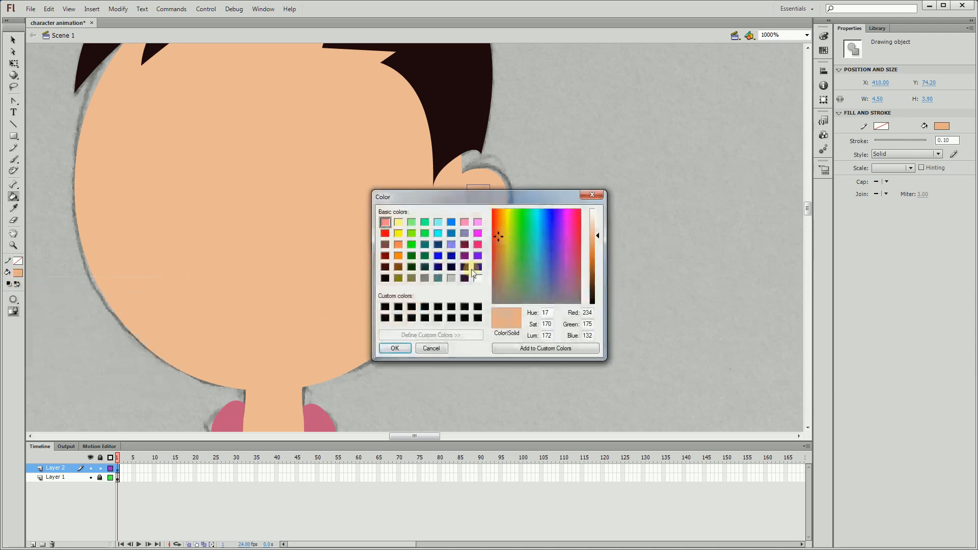
pyautogui.click(496, 244)
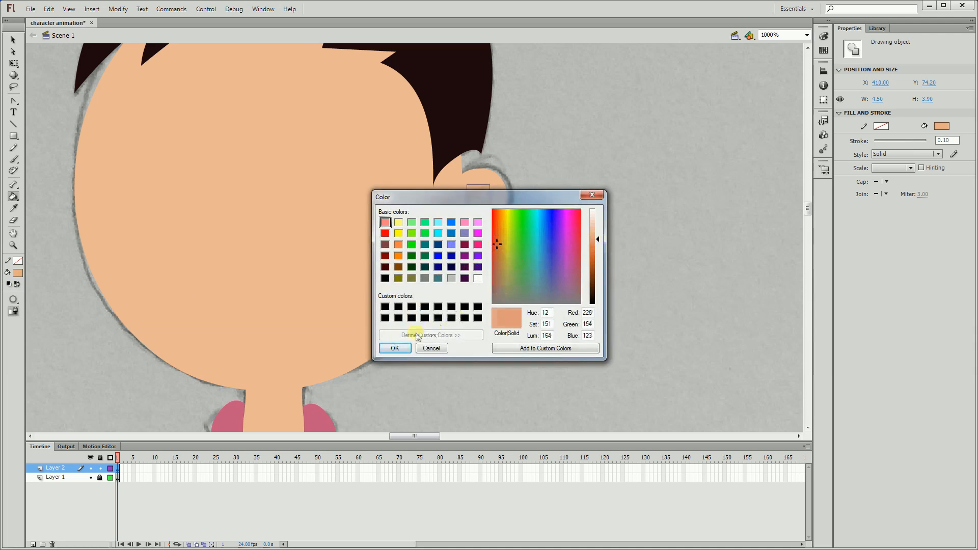
pyautogui.click(395, 348)
pyautogui.press('v')
pyautogui.click(511, 366)
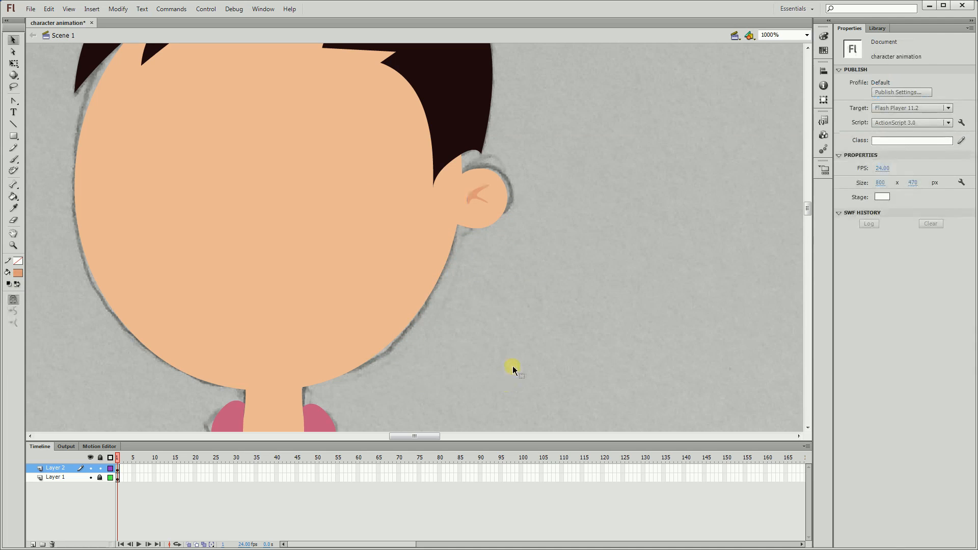
# Step: Recolor the nose shape with the same darker skin tone as the inner ear detail
pyautogui.click(102, 467)
pyautogui.click(111, 468)
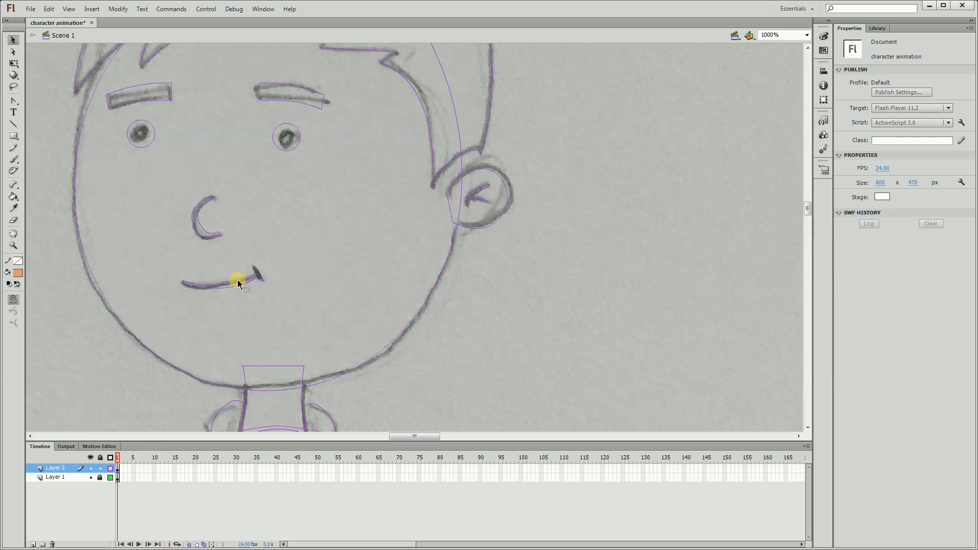
pyautogui.click(198, 234)
pyautogui.click(18, 274)
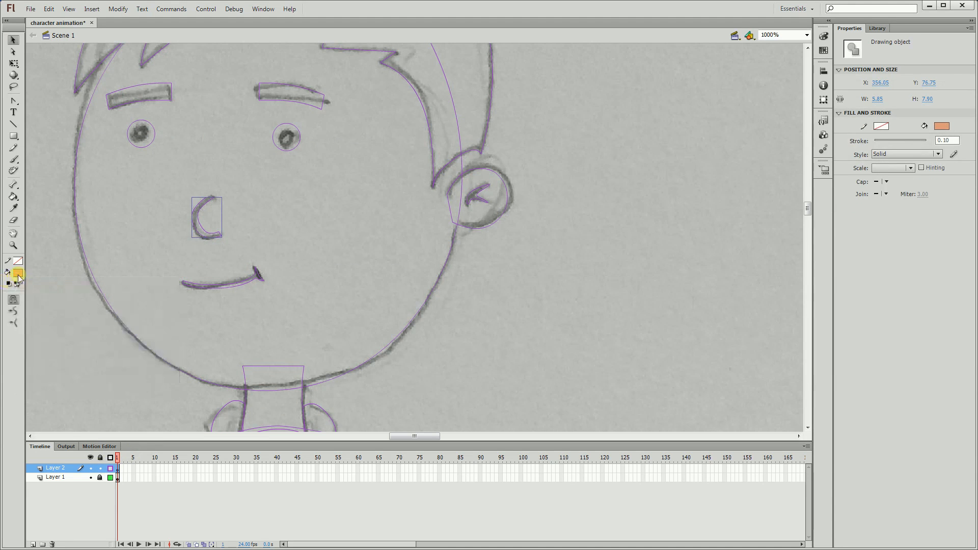
pyautogui.click(111, 468)
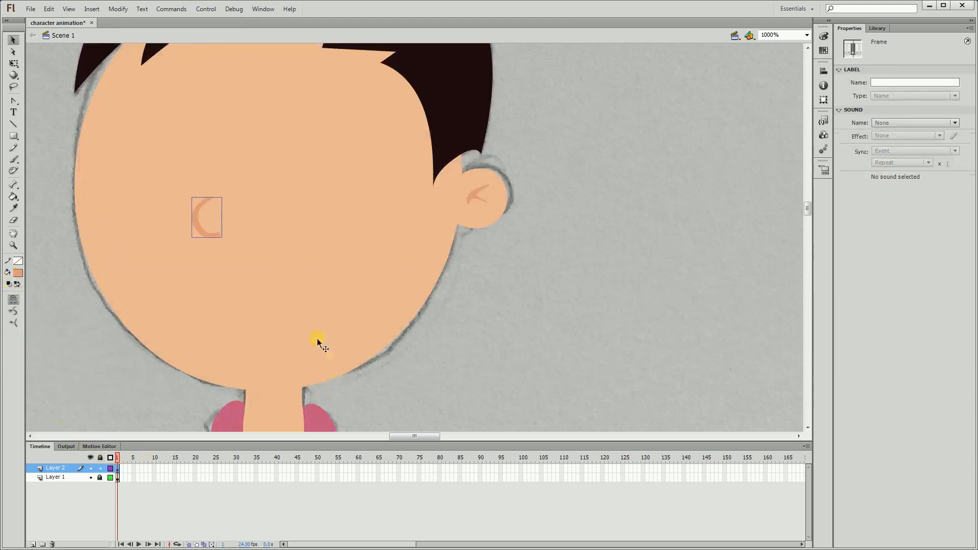
# Step: Apply the darker skin tone of the nose to the mouth shape
pyautogui.click(245, 289)
pyautogui.click(243, 284)
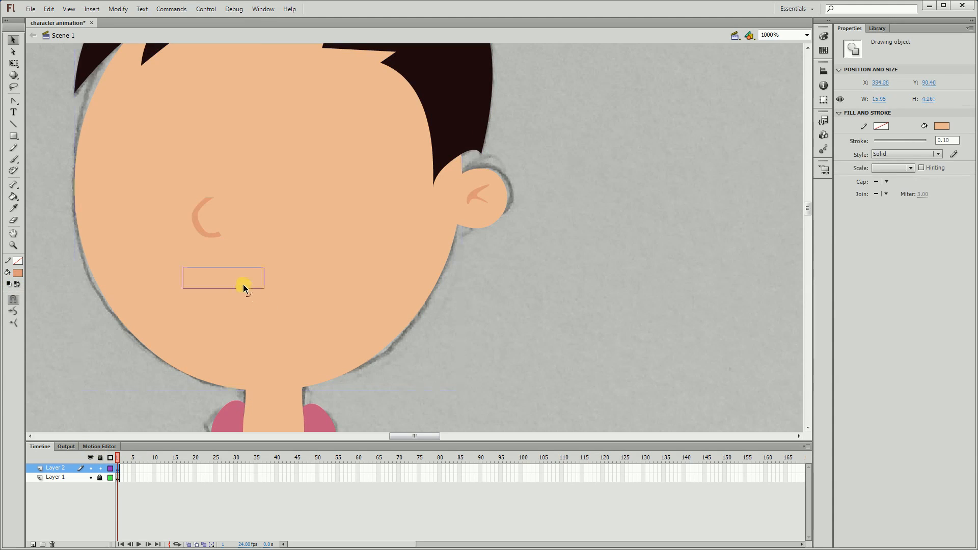
pyautogui.click(17, 274)
pyautogui.hotkey('ctrl', 'v')
pyautogui.press('Return')
# Step: Recolor both eye circles together with a dark brown, RGB 74, 34, 17
pyautogui.click(110, 468)
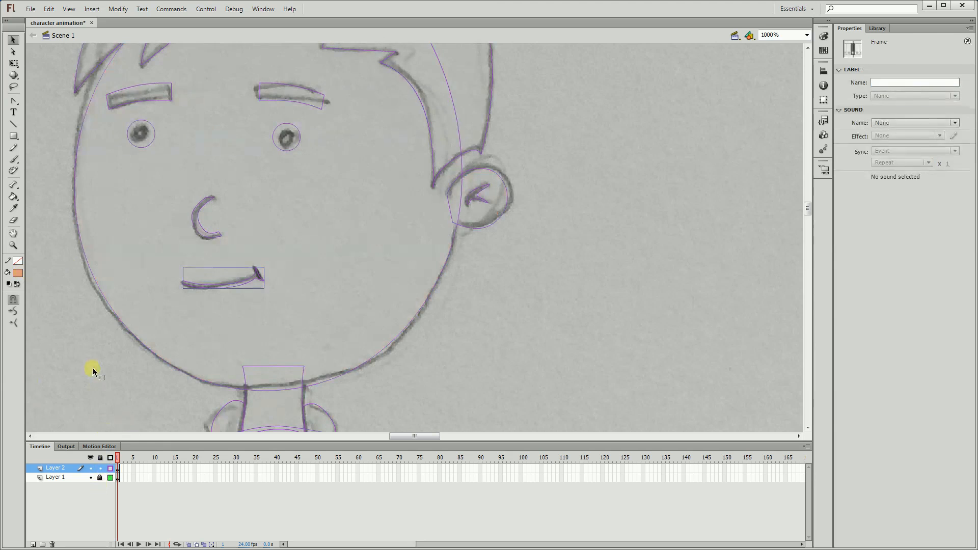
pyautogui.click(141, 137)
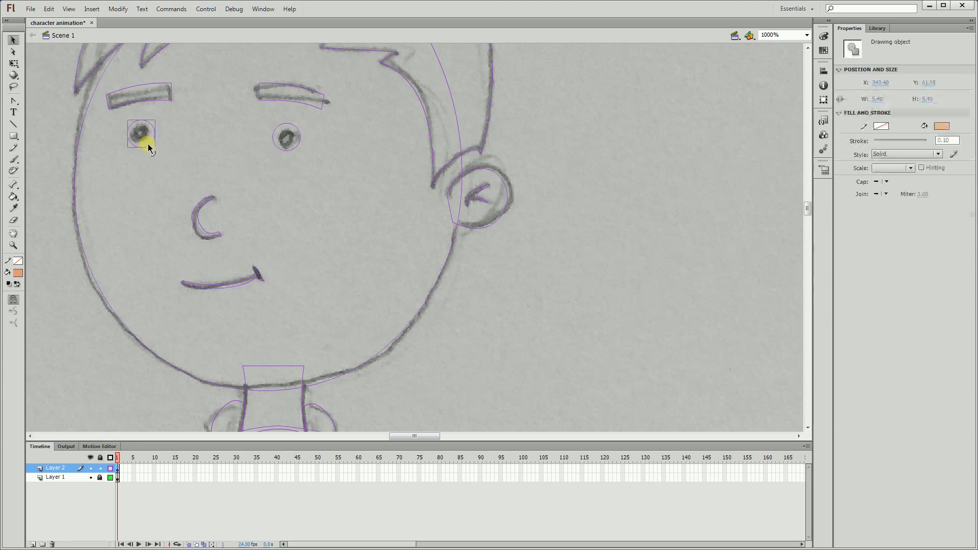
pyautogui.keyDown('shift'); pyautogui.click(278, 146); pyautogui.keyUp('shift')
pyautogui.click(18, 271)
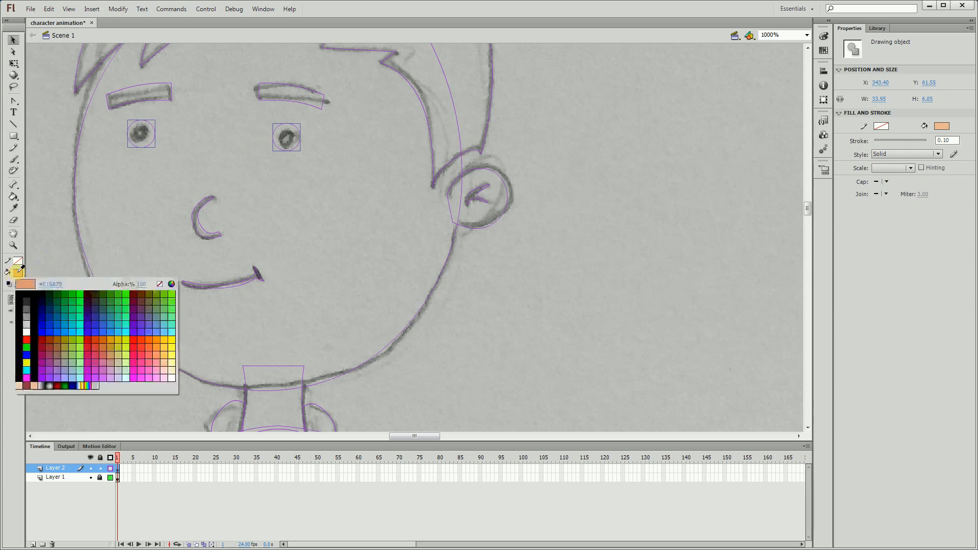
pyautogui.click(172, 284)
pyautogui.click(597, 289)
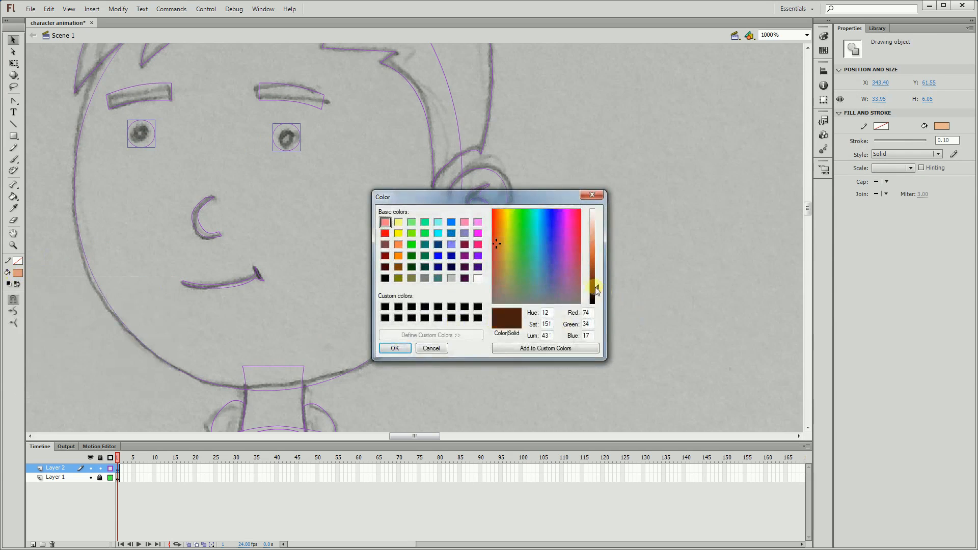
pyautogui.click(392, 348)
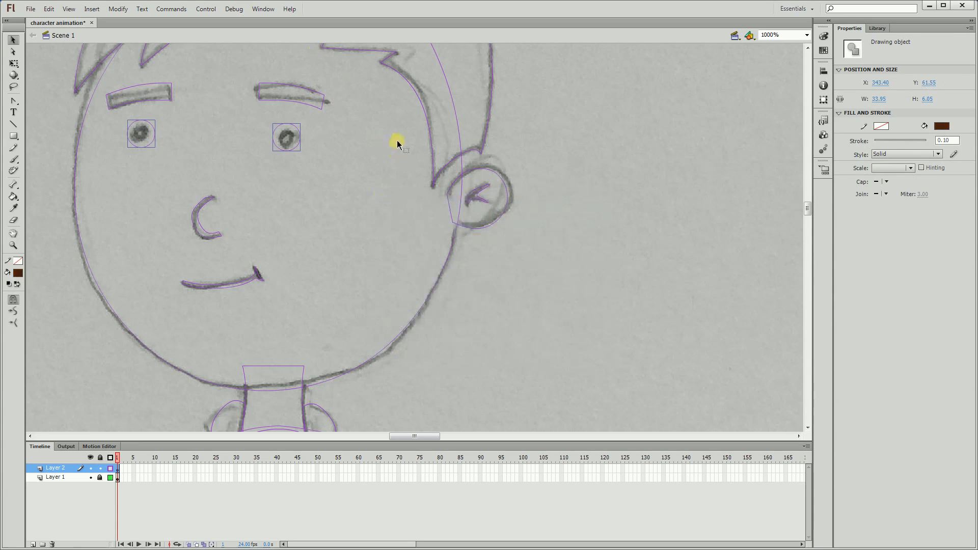
# Step: Recolor both eyebrows with a lighter brown than the eyes, RGB 113, 52, 26, and show the layer with its fills again
pyautogui.moveTo(396, 141); pyautogui.dragTo(504, 266)
pyautogui.click(563, 166)
pyautogui.moveTo(477, 135); pyautogui.dragTo(638, 271)
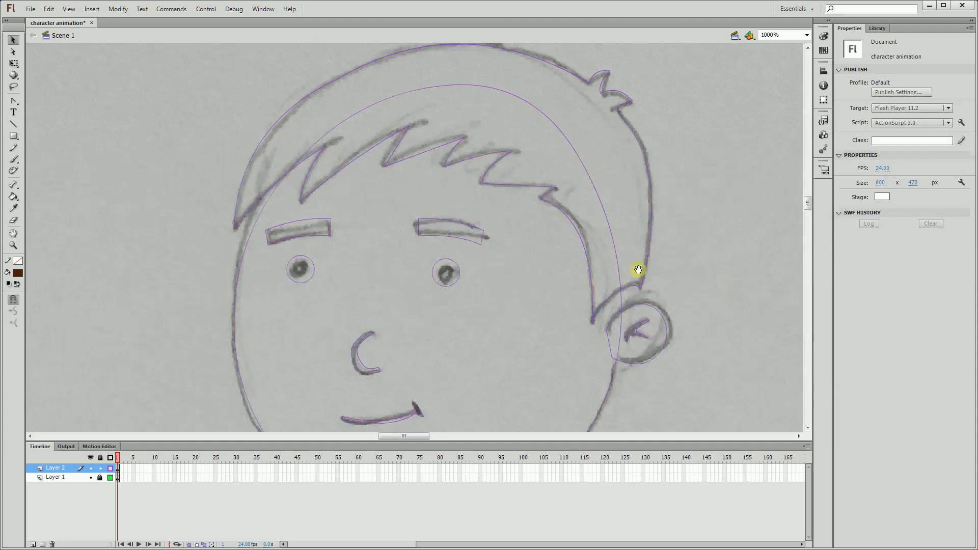
pyautogui.click(463, 242)
pyautogui.keyDown('shift'); pyautogui.click(299, 236); pyautogui.keyUp('shift')
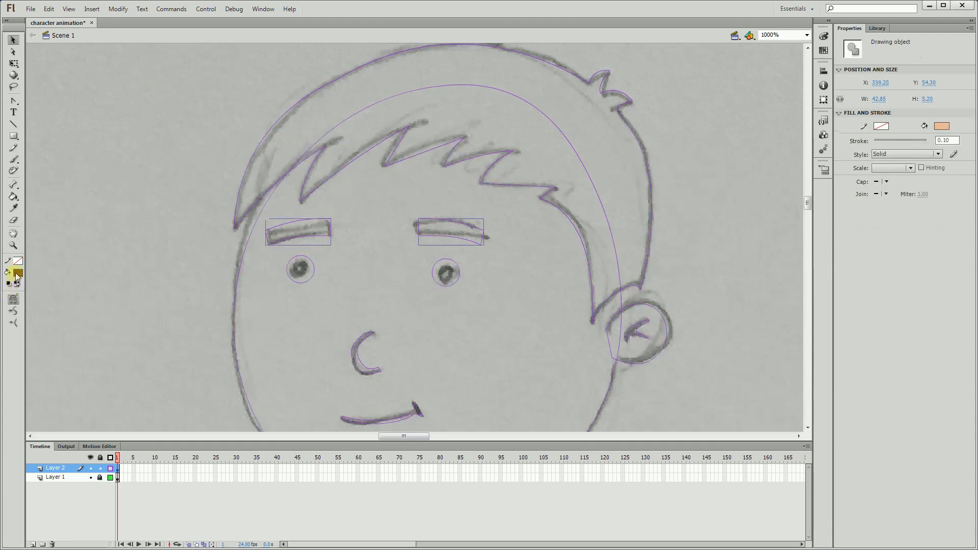
pyautogui.click(18, 276)
pyautogui.click(172, 283)
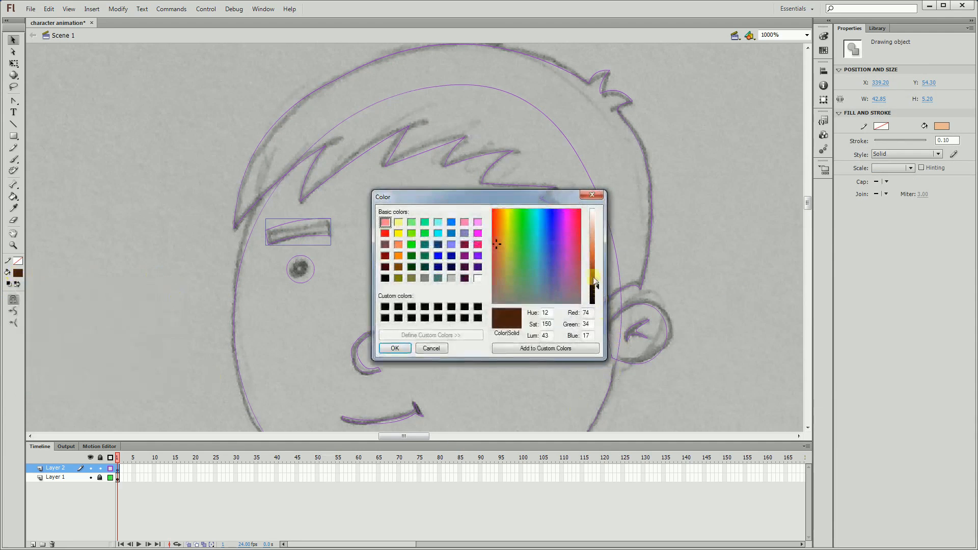
pyautogui.moveTo(591, 272); pyautogui.dragTo(592, 278)
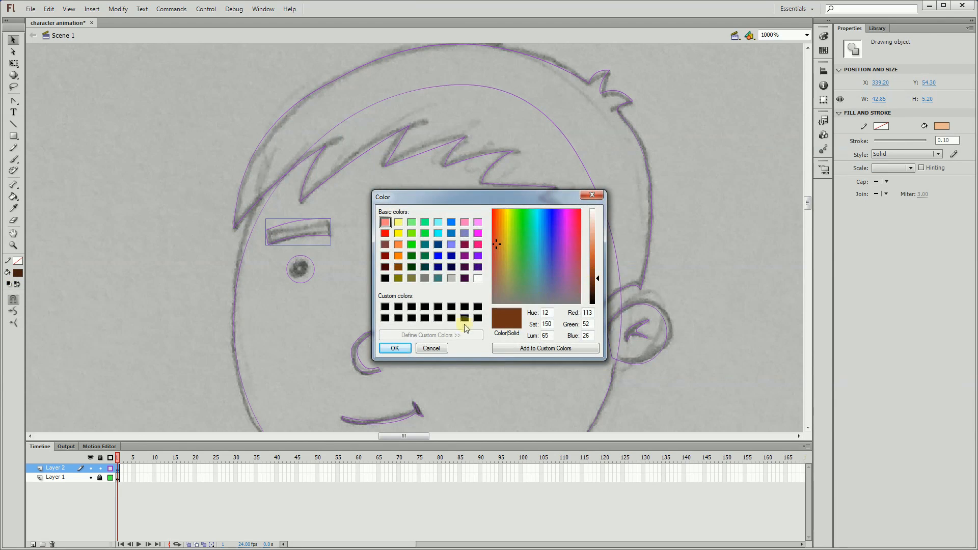
pyautogui.click(395, 348)
pyautogui.click(110, 468)
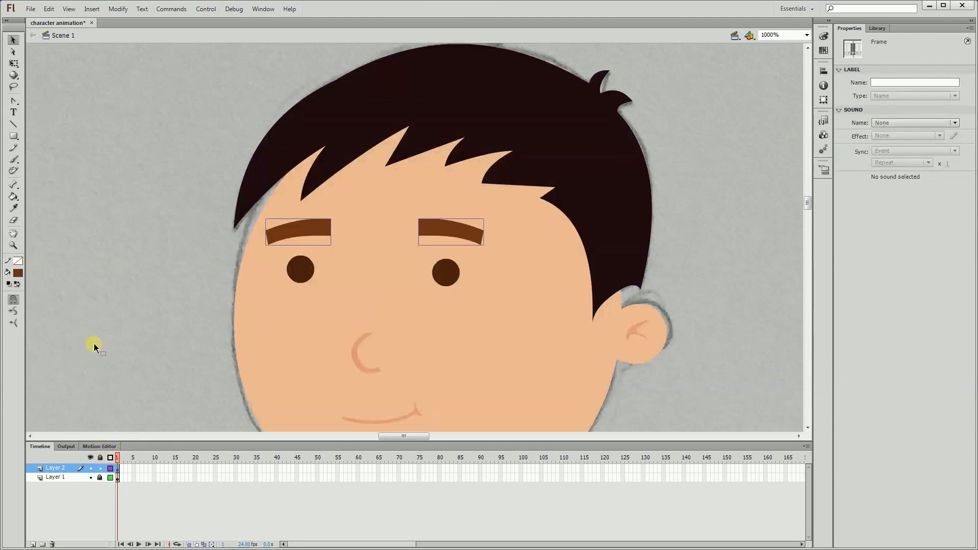
pyautogui.click(93, 343)
# Step: Draw a hip rectangle about 49.7 by 18.1 px at the top of the sketched trousers and send it behind the jacket
pyautogui.hotkey('ctrl', '-')
pyautogui.hotkey('ctrl', '-')
pyautogui.hotkey('ctrl', '=')
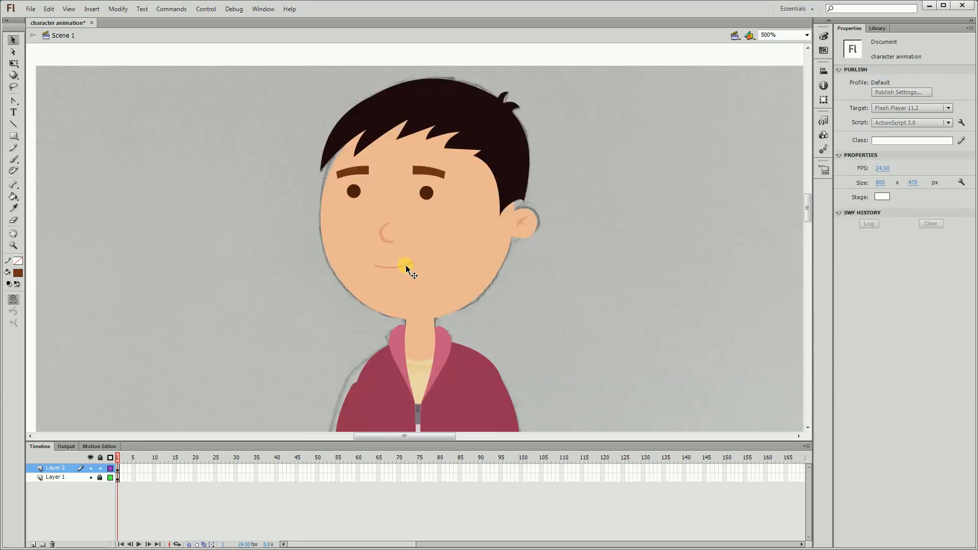
pyautogui.hotkey('ctrl', '-')
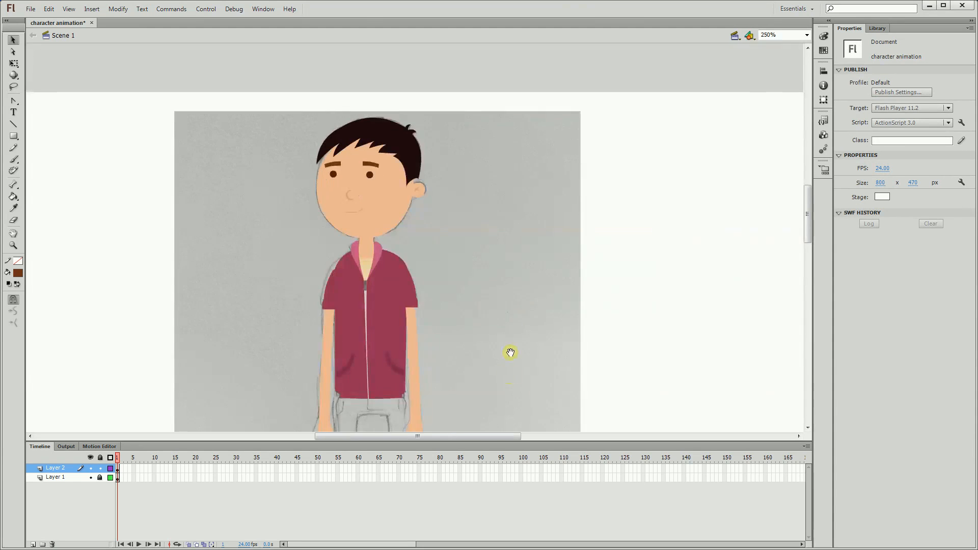
pyautogui.moveTo(509, 351); pyautogui.dragTo(519, 240)
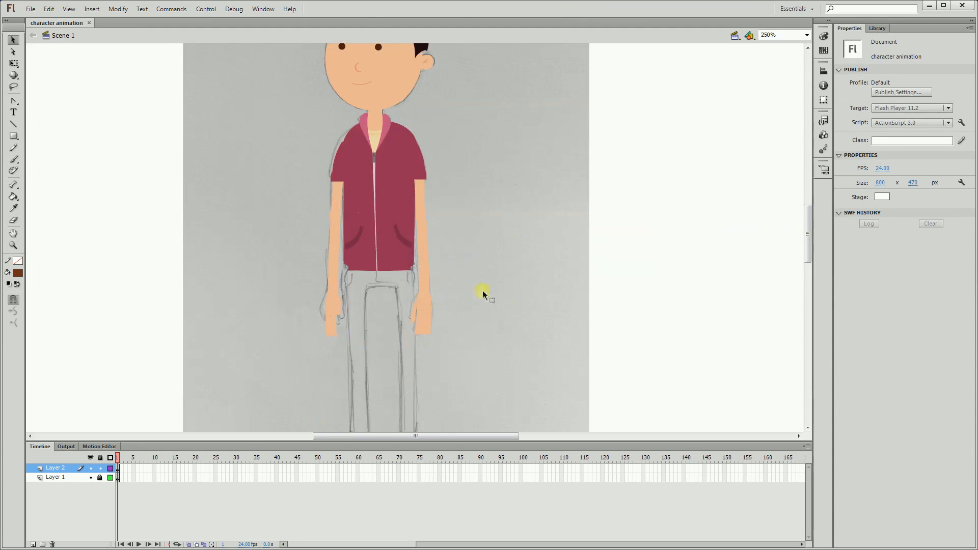
pyautogui.moveTo(505, 311); pyautogui.dragTo(513, 225)
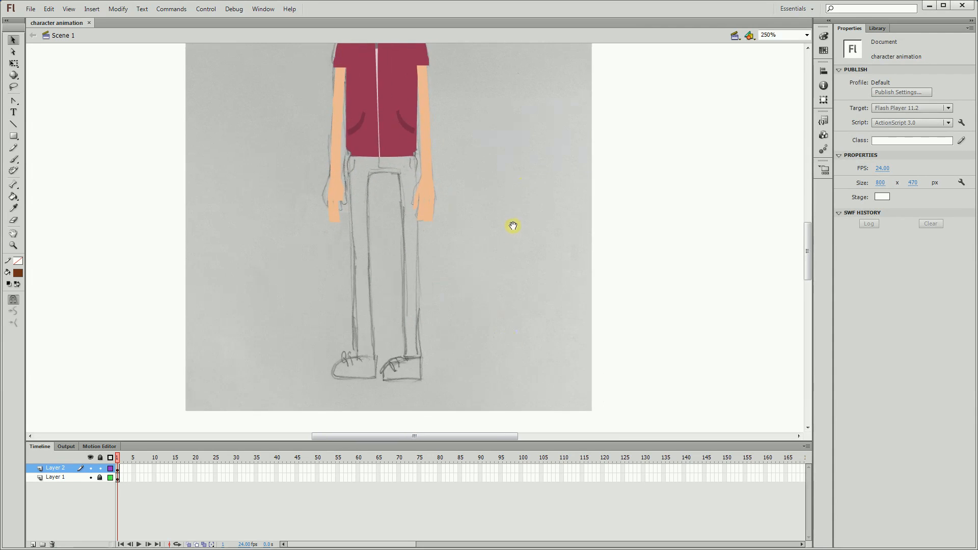
pyautogui.press('r')
pyautogui.keyDown('ctrl'); pyautogui.click(461, 255); pyautogui.keyUp('ctrl')
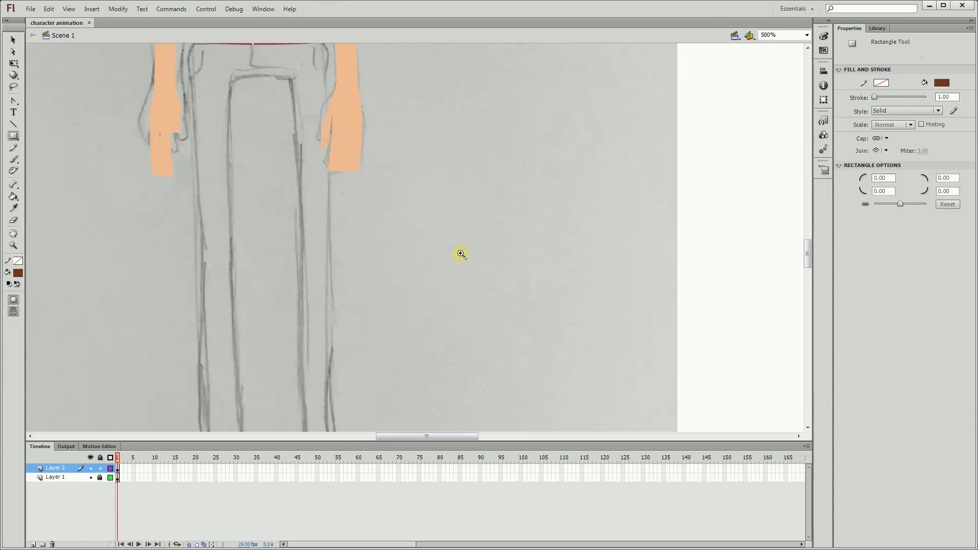
pyautogui.moveTo(446, 167); pyautogui.dragTo(515, 276)
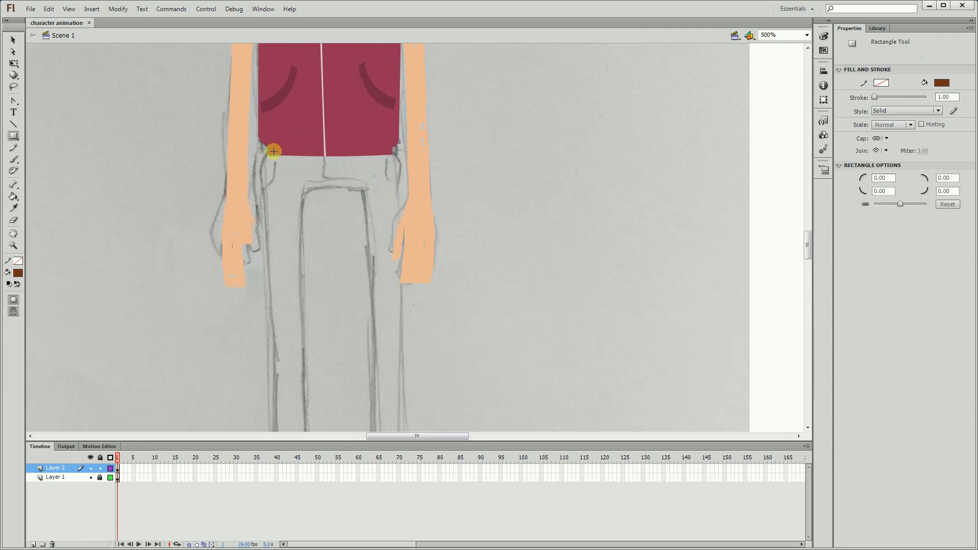
pyautogui.moveTo(269, 148); pyautogui.dragTo(396, 192)
pyautogui.hotkey('ctrl', 'shift', 'Down')
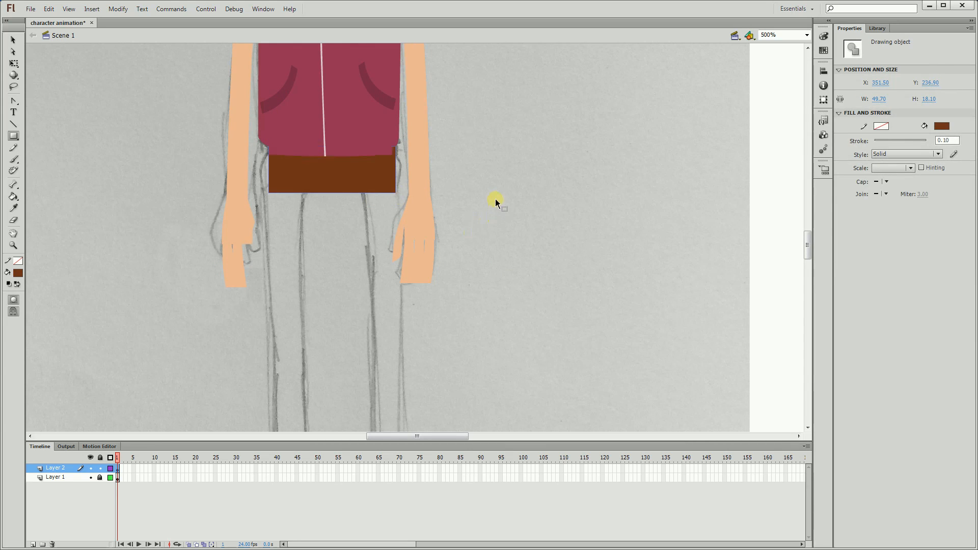
# Step: Edit the hip rectangle's left side, angling its upper corner inward and bulging the edge outward to follow the sketched hip
pyautogui.press('v')
pyautogui.click(395, 200)
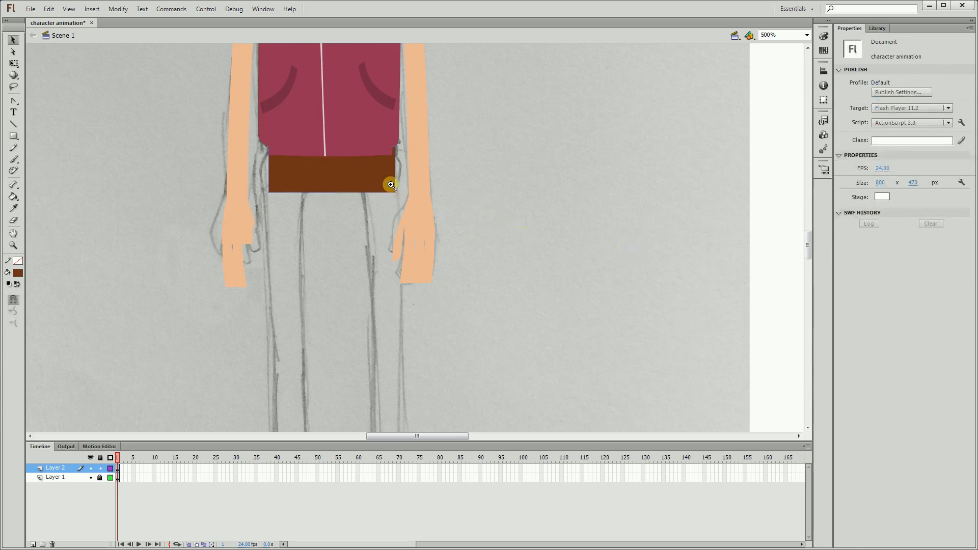
pyautogui.keyDown('ctrl'); pyautogui.click(378, 165); pyautogui.keyUp('ctrl')
pyautogui.click(420, 252)
pyautogui.doubleClick(445, 226)
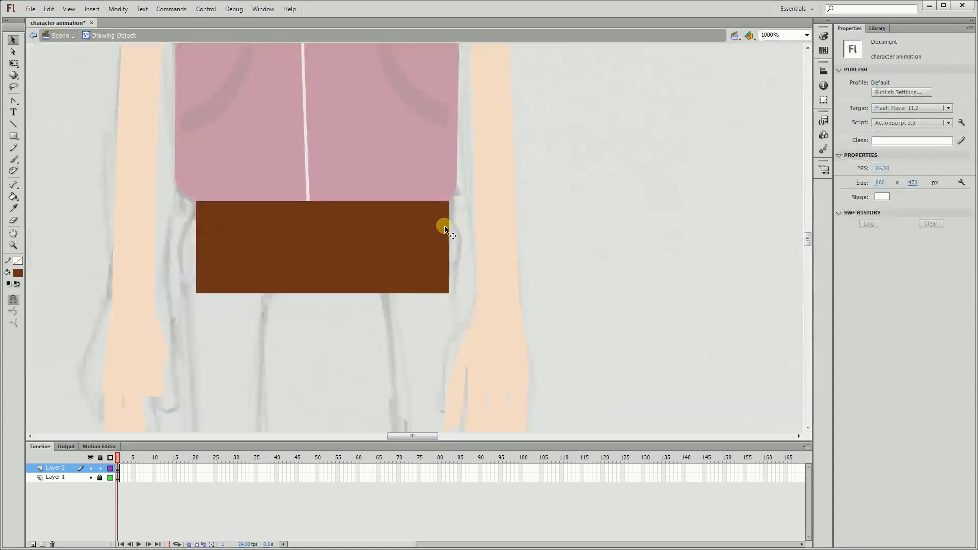
pyautogui.moveTo(447, 203)
pyautogui.mouseDown()
pyautogui.moveTo(419, 200)
pyautogui.moveTo(442, 201)
pyautogui.mouseUp()
pyautogui.moveTo(196, 202)
pyautogui.mouseDown()
pyautogui.moveTo(206, 197)
pyautogui.moveTo(187, 228)
pyautogui.moveTo(195, 221)
pyautogui.mouseUp()
pyautogui.hotkey('ctrl', '=')
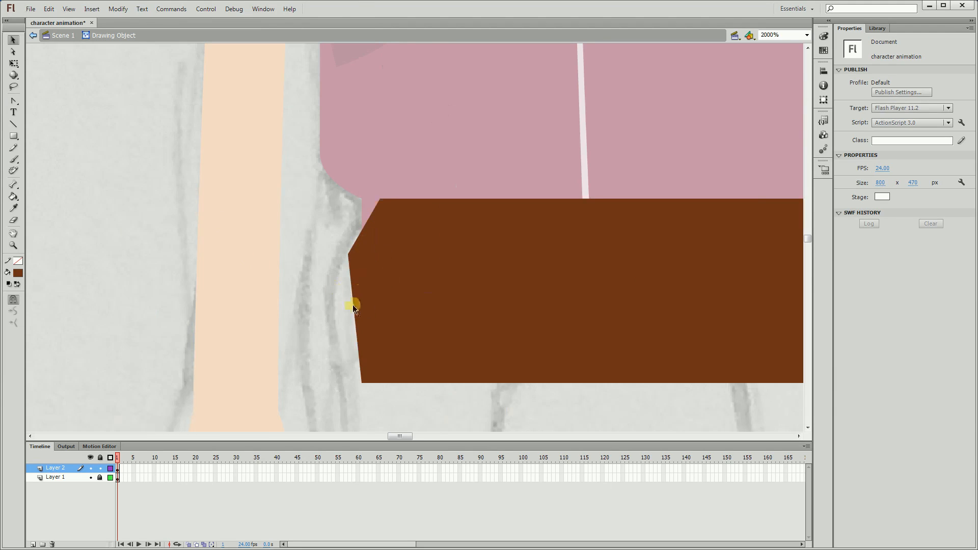
pyautogui.moveTo(355, 319); pyautogui.dragTo(338, 329)
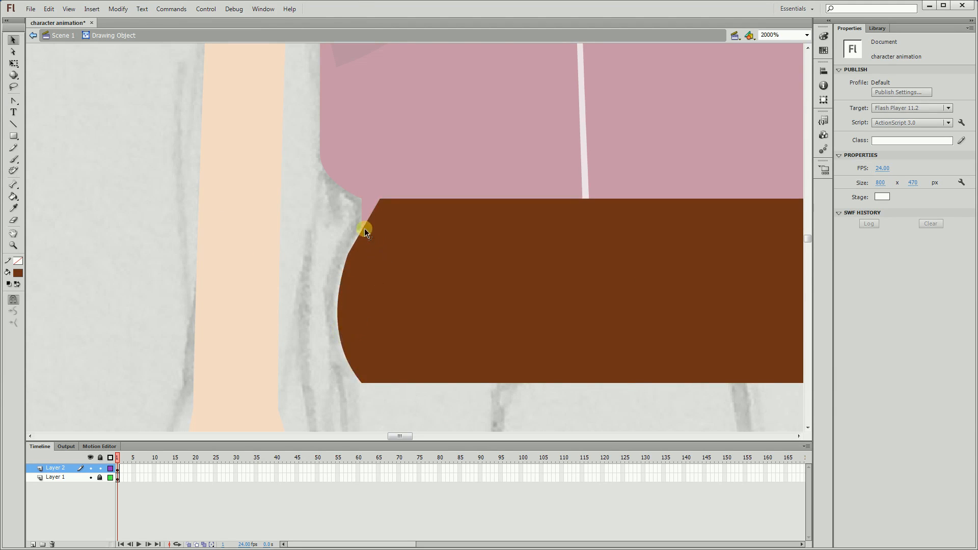
# Step: Shape the right side of the hip piece with a short straight waist section and an outward bulge below it
pyautogui.keyDown('ctrl'); pyautogui.keyDown('alt'); pyautogui.click(491, 262); pyautogui.keyUp('alt'); pyautogui.keyUp('ctrl')
pyautogui.moveTo(518, 282); pyautogui.dragTo(334, 255)
pyautogui.keyDown('ctrl'); pyautogui.click(400, 213); pyautogui.keyUp('ctrl')
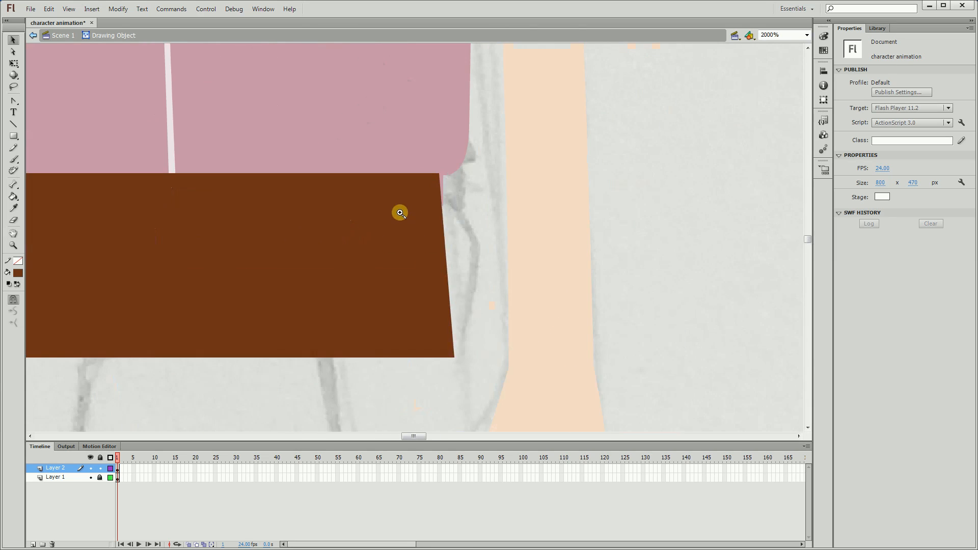
pyautogui.moveTo(441, 218)
pyautogui.mouseDown()
pyautogui.moveTo(449, 226)
pyautogui.moveTo(442, 203)
pyautogui.mouseUp()
pyautogui.moveTo(454, 257); pyautogui.dragTo(472, 240)
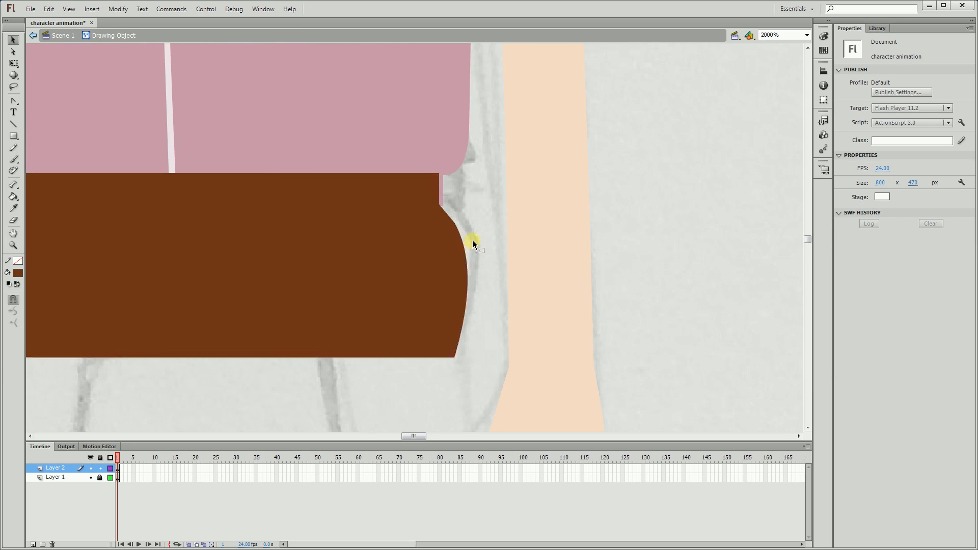
# Step: Curve the hip piece's lower edge slightly downward and return to the main scene
pyautogui.hotkey('ctrl', '-')
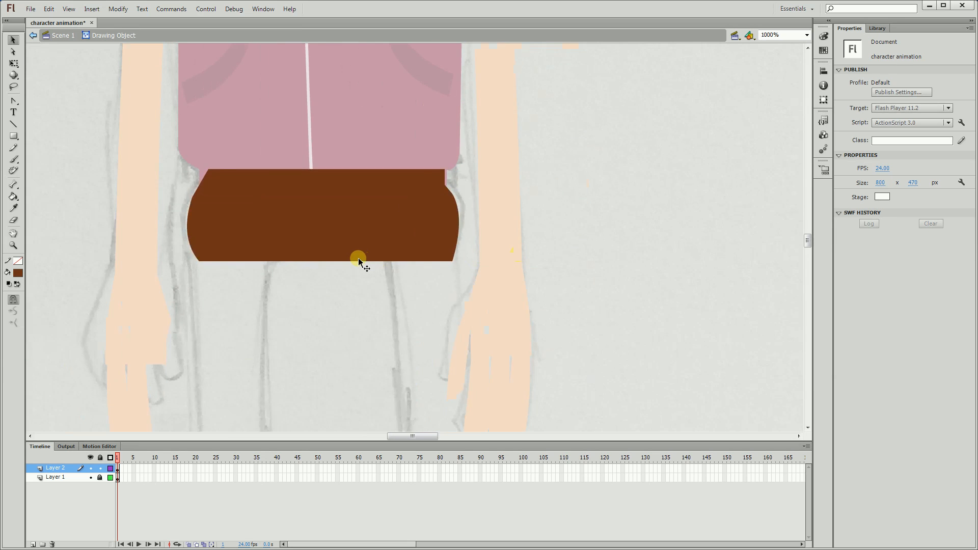
pyautogui.moveTo(356, 261); pyautogui.dragTo(355, 267)
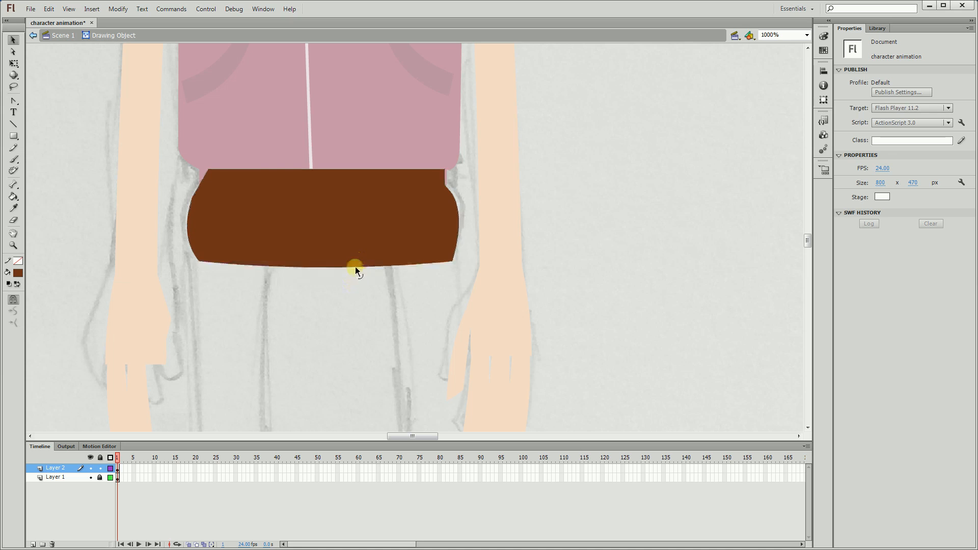
pyautogui.doubleClick(555, 218)
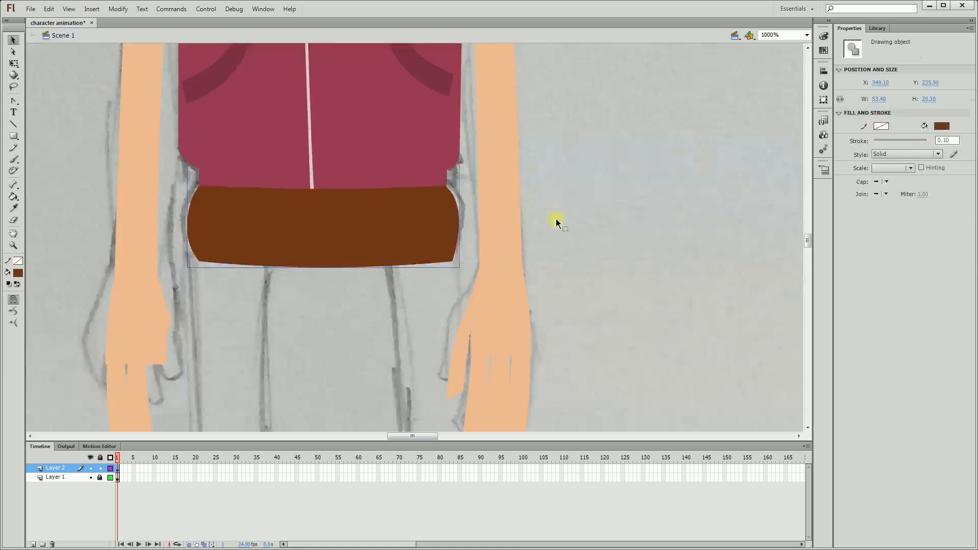
pyautogui.click(556, 218)
# Step: Recolor the hip piece with a light teal, RGB 138, 196, 184
pyautogui.keyDown('ctrl'); pyautogui.keyDown('alt'); pyautogui.click(357, 235); pyautogui.keyUp('alt'); pyautogui.keyUp('ctrl')
pyautogui.keyDown('ctrl'); pyautogui.keyDown('alt'); pyautogui.click(498, 226); pyautogui.keyUp('alt'); pyautogui.keyUp('ctrl')
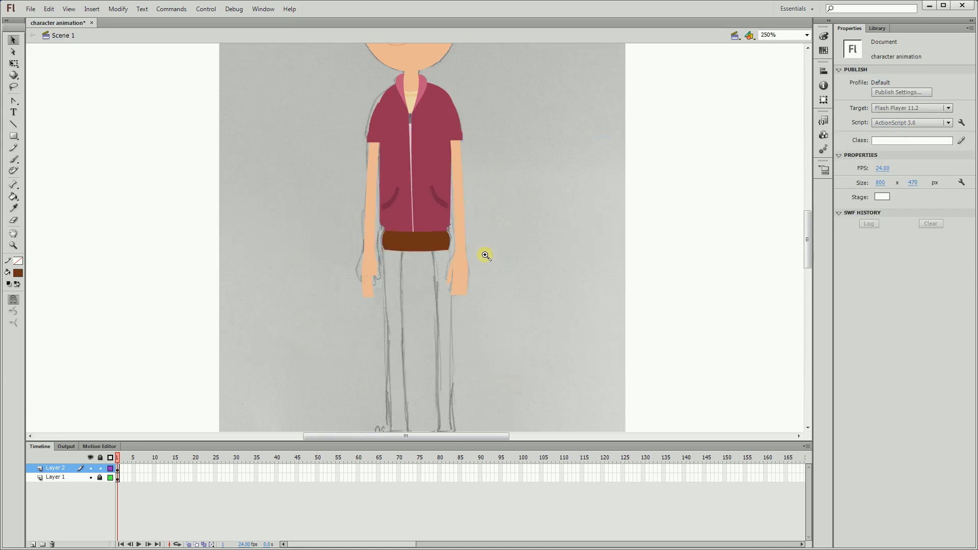
pyautogui.moveTo(485, 256); pyautogui.dragTo(465, 306)
pyautogui.click(368, 321)
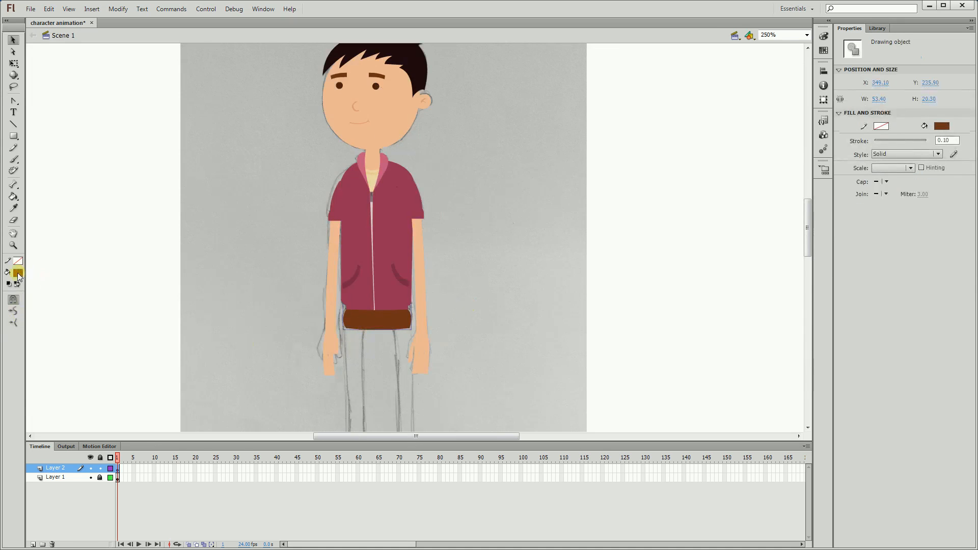
pyautogui.click(18, 273)
pyautogui.click(169, 282)
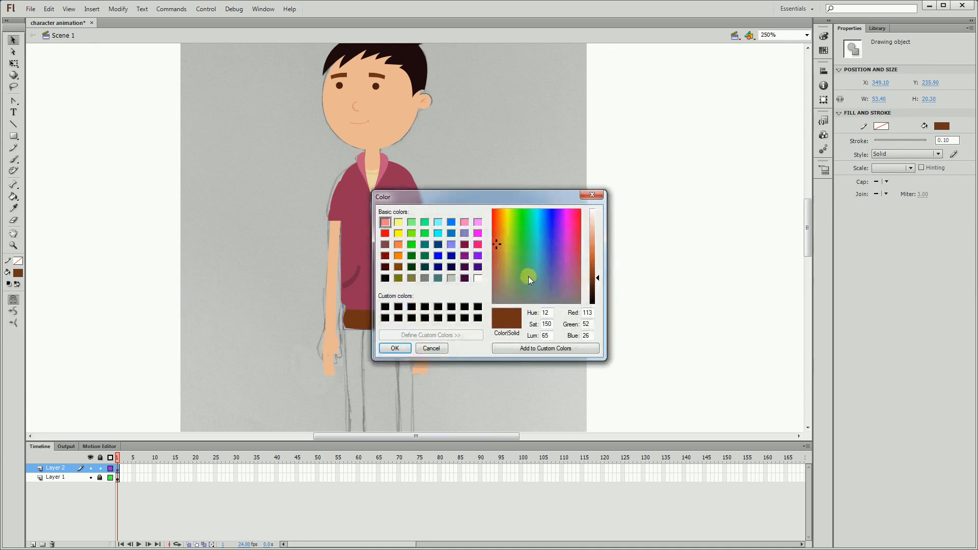
pyautogui.click(534, 249)
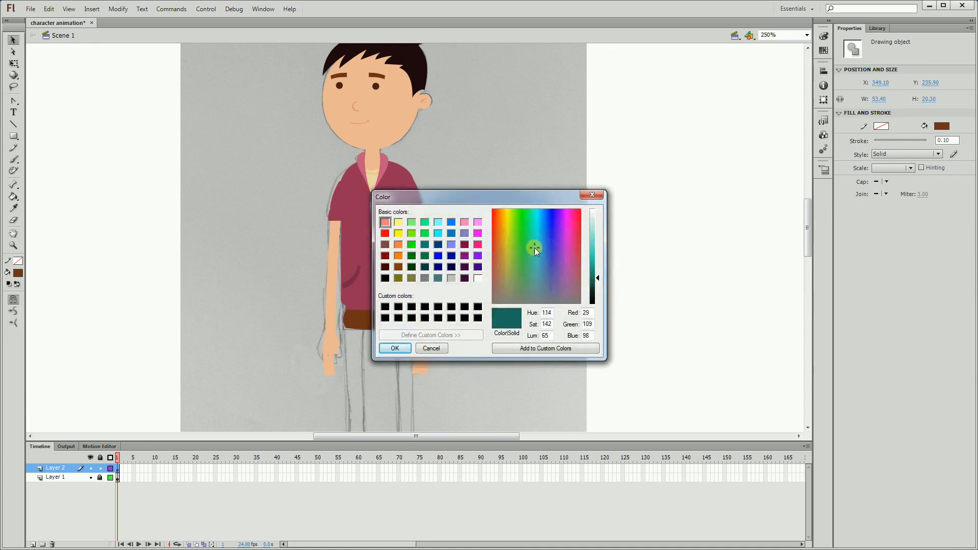
pyautogui.click(533, 274)
pyautogui.click(595, 242)
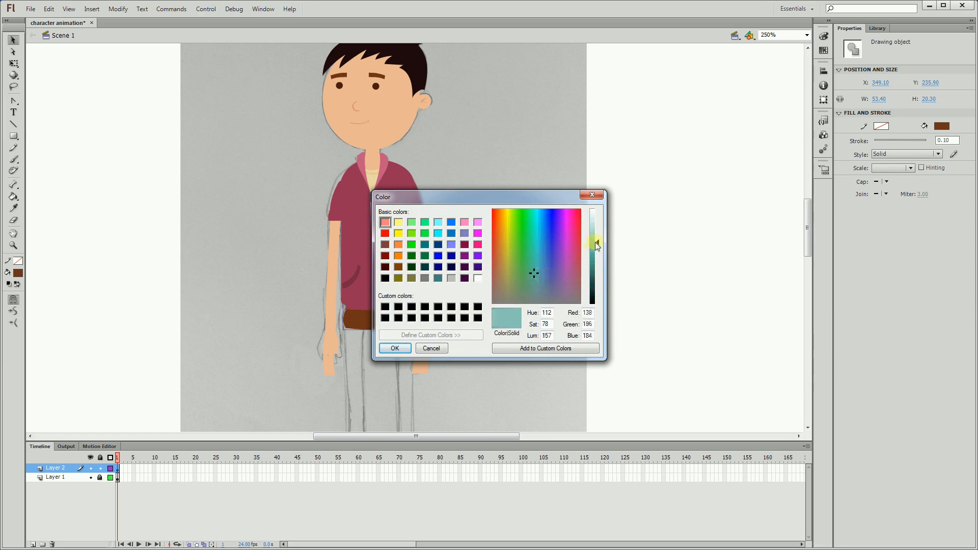
pyautogui.click(393, 348)
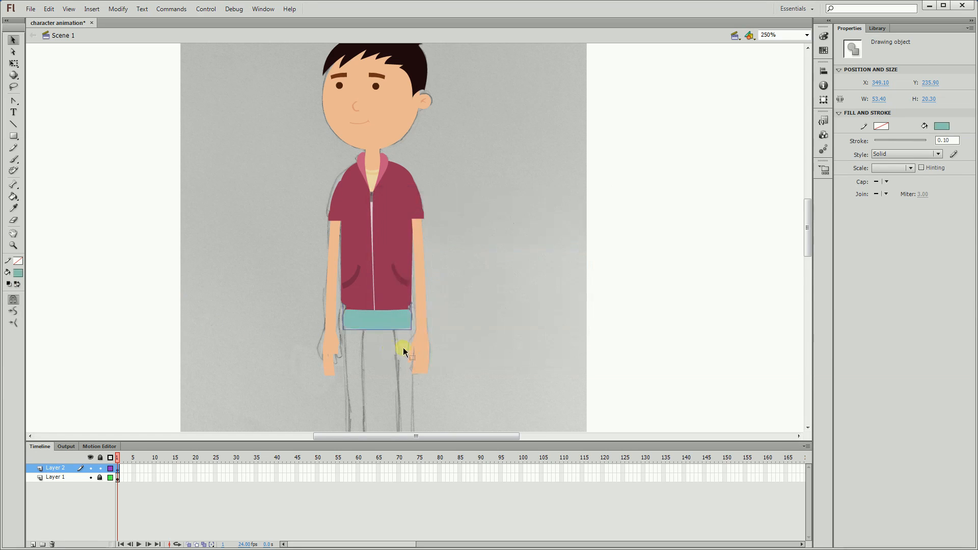
pyautogui.click(495, 224)
# Step: Draw a trouser leg rectangle about 14.8 by 149.2 px over the right sketched leg and nudge it left, flush with the hip edge
pyautogui.scroll(-5, 487, 239)
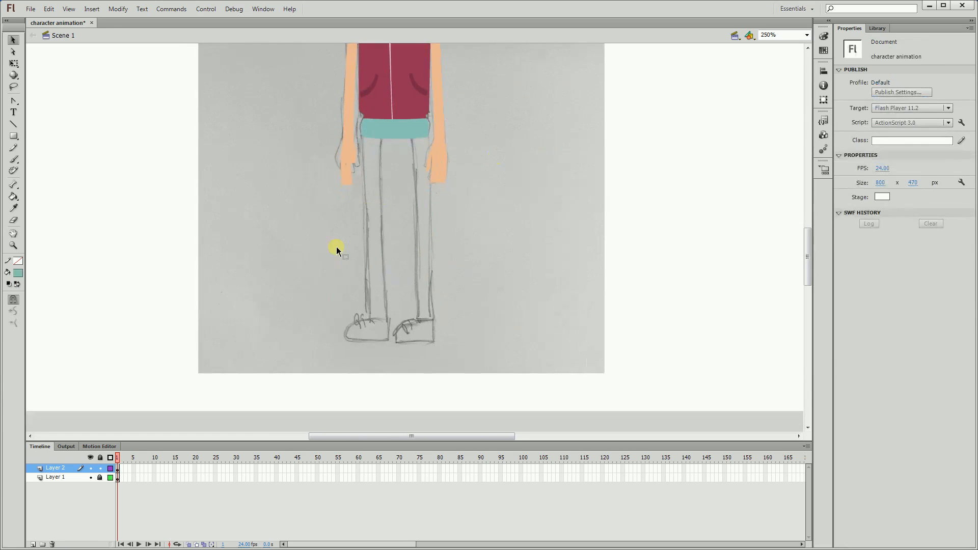
pyautogui.press('r')
pyautogui.moveTo(414, 130); pyautogui.dragTo(432, 320)
pyautogui.press('v')
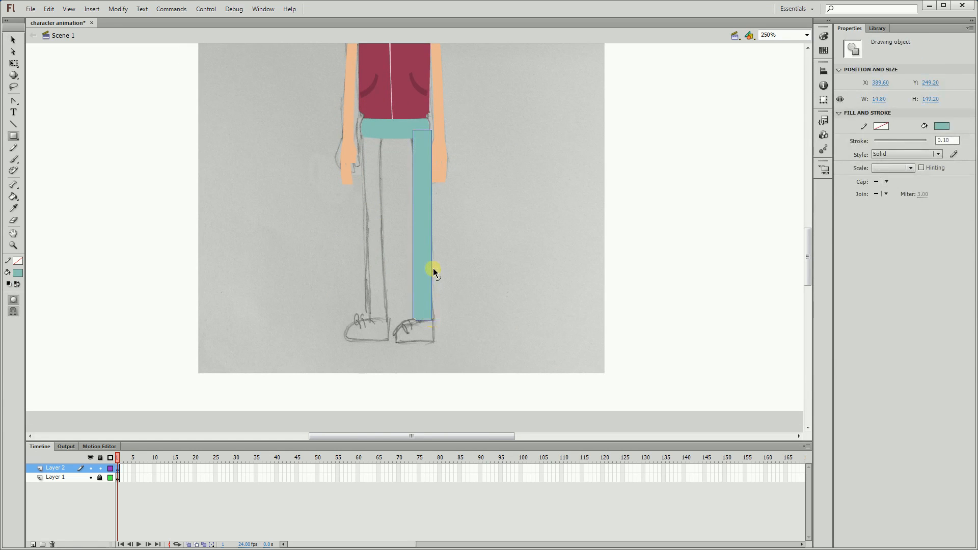
pyautogui.press('Left')
pyautogui.press('Left')
pyautogui.press('Left')
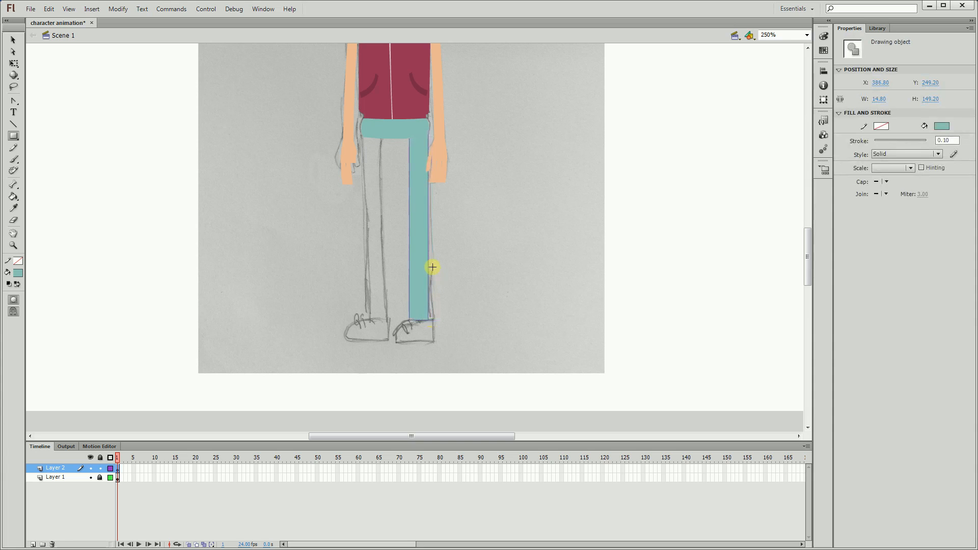
pyautogui.press('v')
pyautogui.click(489, 289)
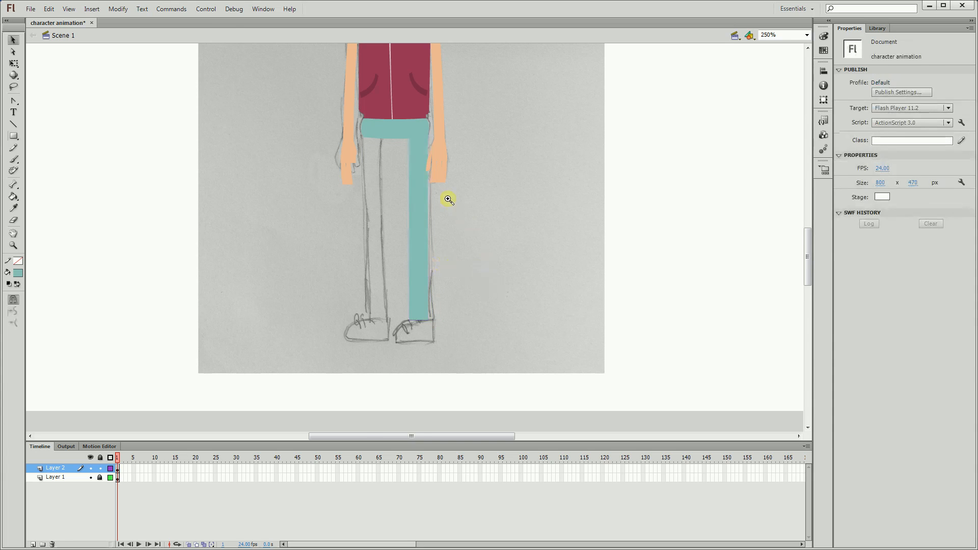
# Step: Narrow the lower end of the trouser leg slightly at the ankle
pyautogui.keyDown('ctrl'); pyautogui.click(448, 200); pyautogui.keyUp('ctrl')
pyautogui.moveTo(390, 427); pyautogui.dragTo(407, 263)
pyautogui.moveTo(357, 314); pyautogui.dragTo(389, 328)
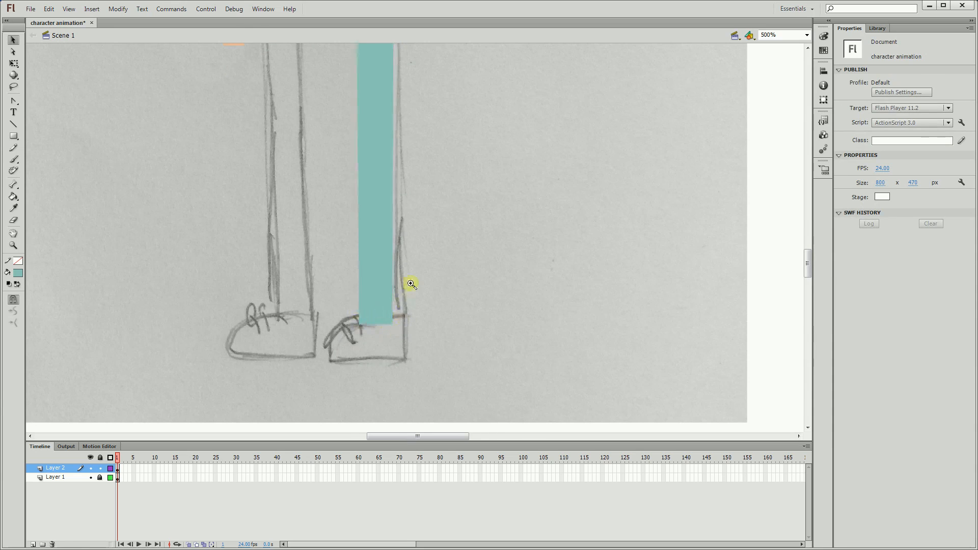
# Step: Widen the top of the trouser leg toward the crotch so it tapers downward, and return to the main scene
pyautogui.hotkey('ctrl', '2')
pyautogui.hotkey('ctrl', '=')
pyautogui.hotkey('ctrl', '=')
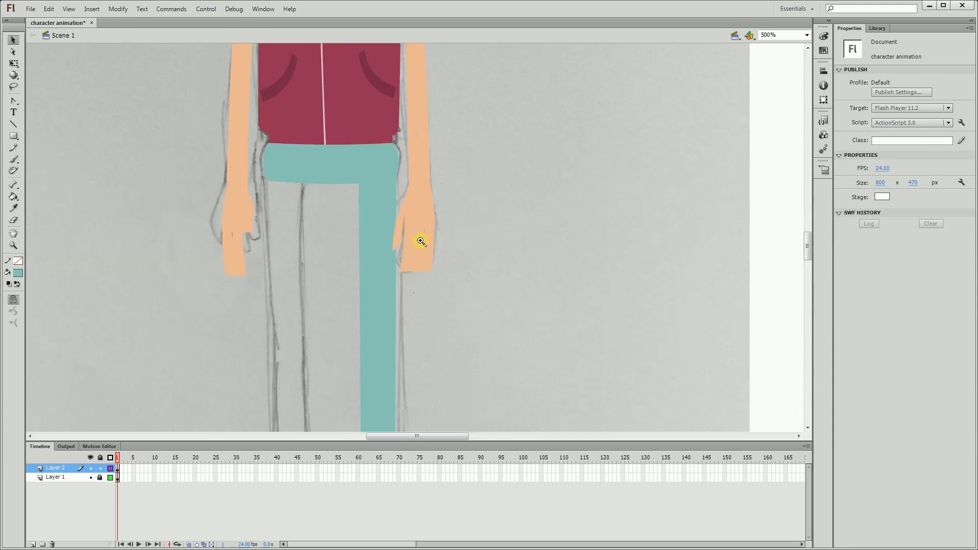
pyautogui.doubleClick(376, 197)
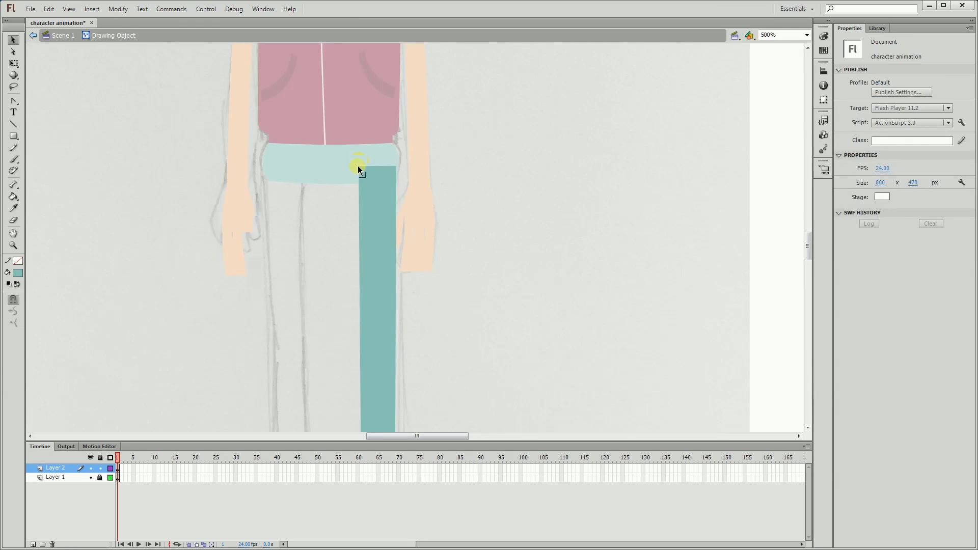
pyautogui.moveTo(358, 166); pyautogui.dragTo(351, 166)
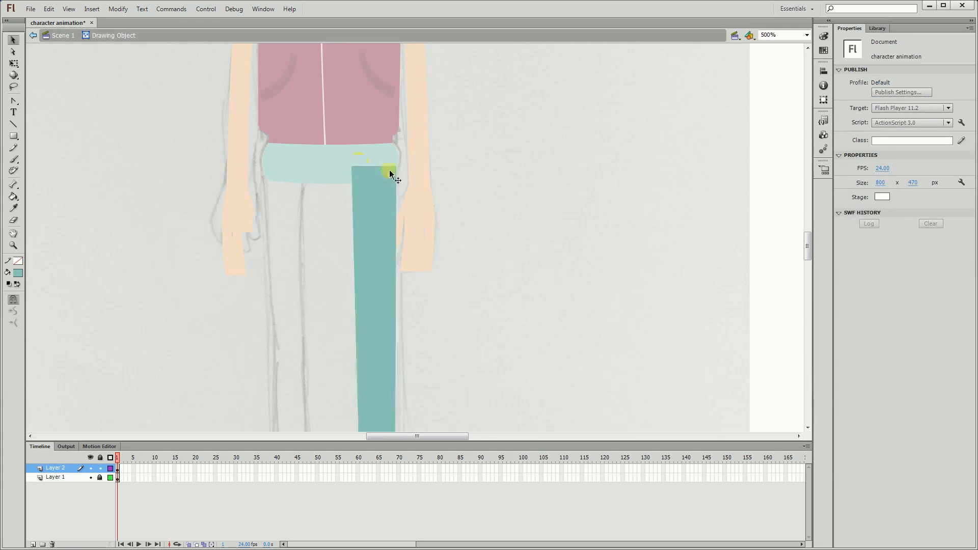
pyautogui.click(352, 256)
pyautogui.click(404, 279)
pyautogui.keyDown('alt'); pyautogui.click(416, 261); pyautogui.keyUp('alt')
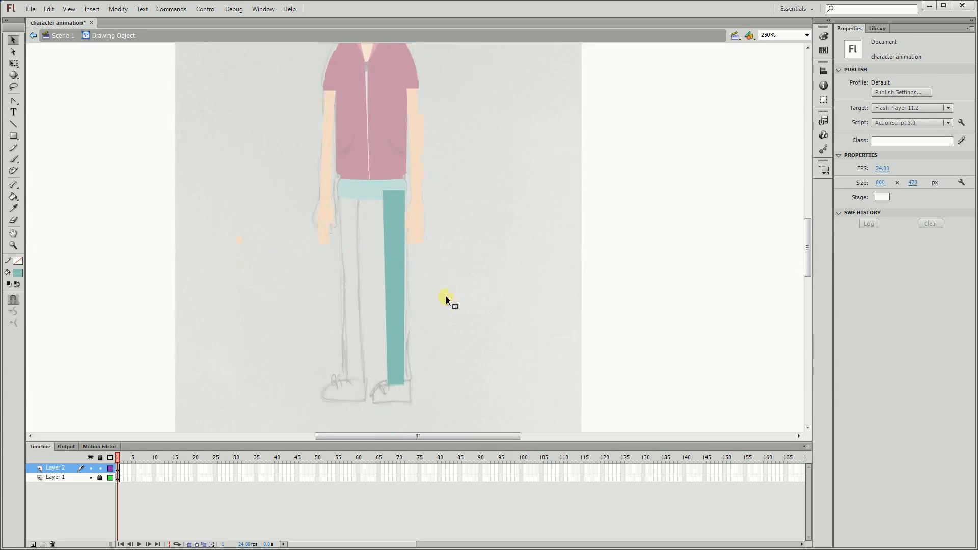
pyautogui.hotkey('ctrl', 'e')
pyautogui.press('Escape')
# Step: Draw a shoe rectangle about 31 by 14 px just below the trouser leg
pyautogui.moveTo(465, 371)
pyautogui.mouseDown()
pyautogui.moveTo(466, 246)
pyautogui.moveTo(423, 343)
pyautogui.mouseUp()
pyautogui.click(408, 286)
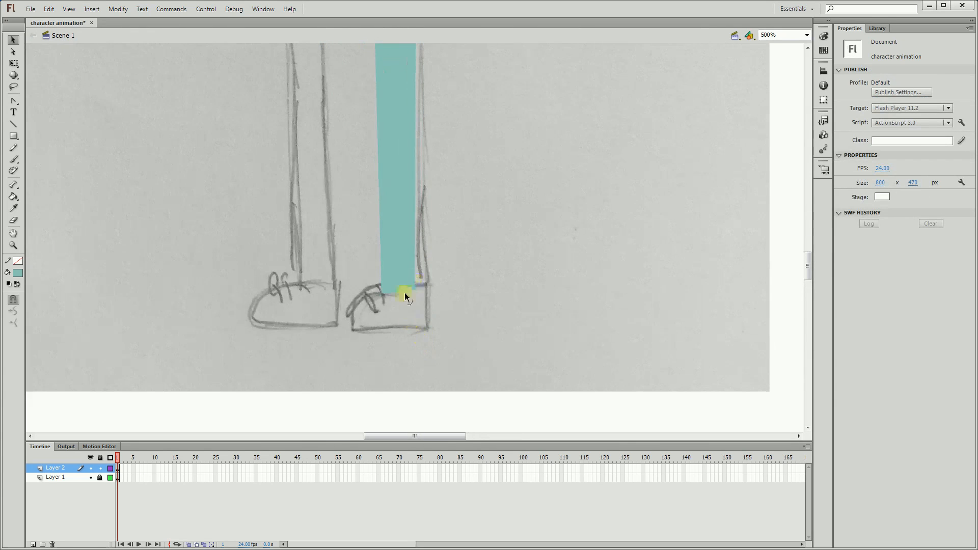
pyautogui.press('r')
pyautogui.moveTo(338, 298)
pyautogui.mouseDown()
pyautogui.moveTo(432, 347)
pyautogui.moveTo(417, 333)
pyautogui.mouseUp()
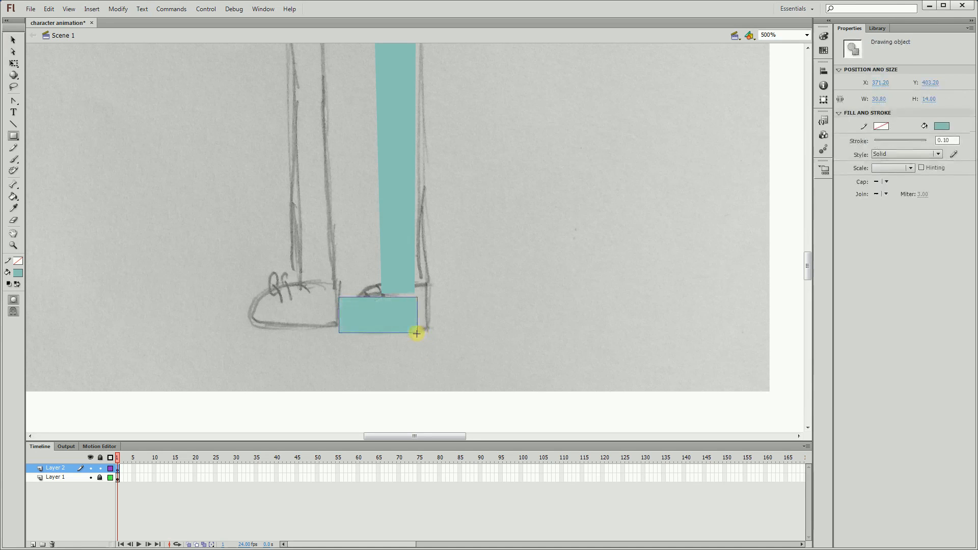
pyautogui.press('v')
pyautogui.click(423, 360)
pyautogui.keyDown('ctrl'); pyautogui.click(391, 298); pyautogui.keyUp('ctrl')
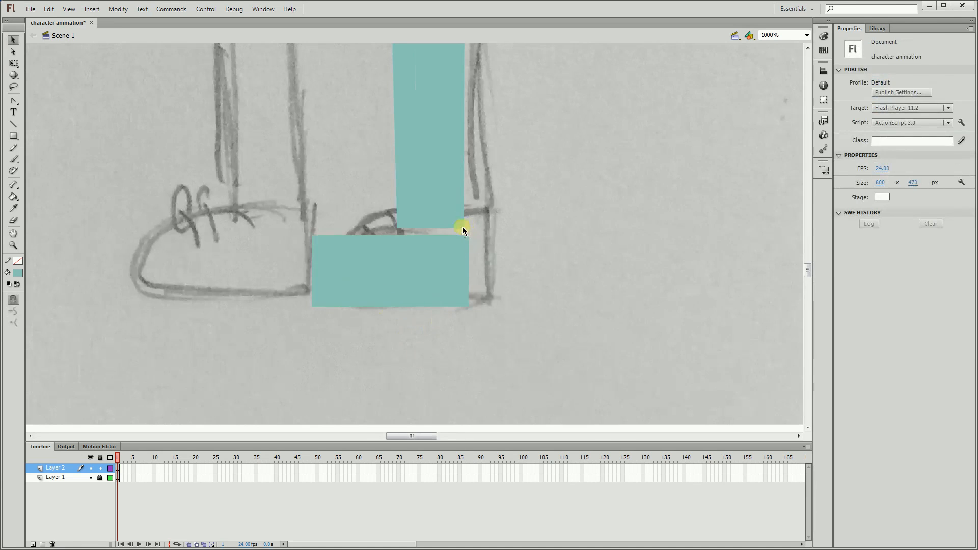
# Step: Reshape the shoe rectangle by joining its top to the leg, extending the toe to the left and rounding the upper front edge
pyautogui.moveTo(463, 230); pyautogui.dragTo(279, 306)
pyautogui.moveTo(288, 252); pyautogui.dragTo(286, 265)
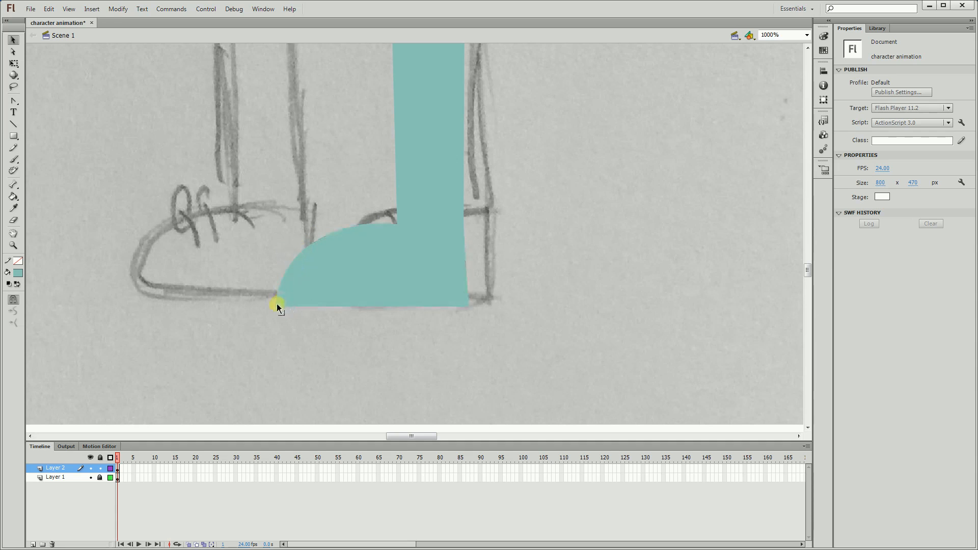
pyautogui.moveTo(277, 304); pyautogui.dragTo(285, 303)
pyautogui.click(448, 277)
# Step: Open the shoe shape for editing, round its heel outward and raise a narrow ankle collar into the leg
pyautogui.doubleClick(470, 264)
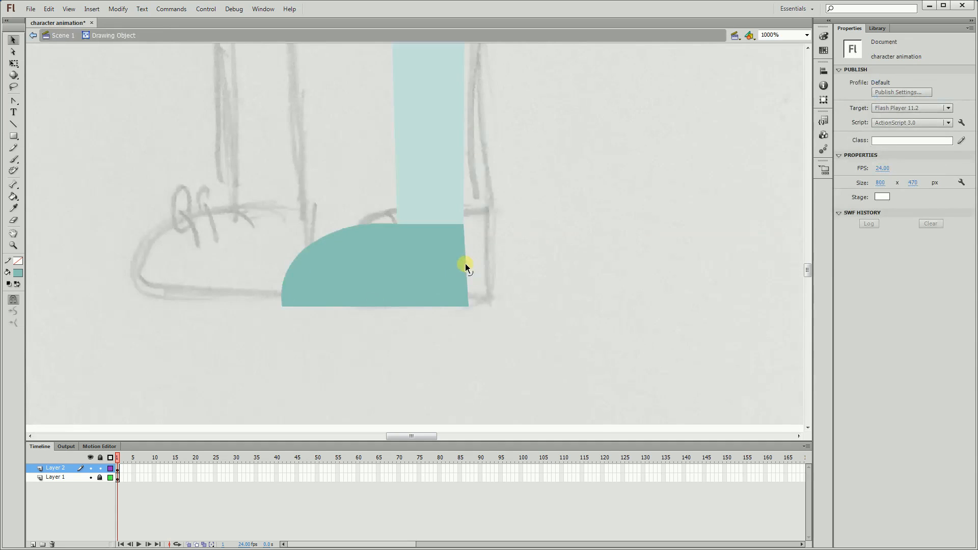
pyautogui.moveTo(468, 279); pyautogui.dragTo(480, 294)
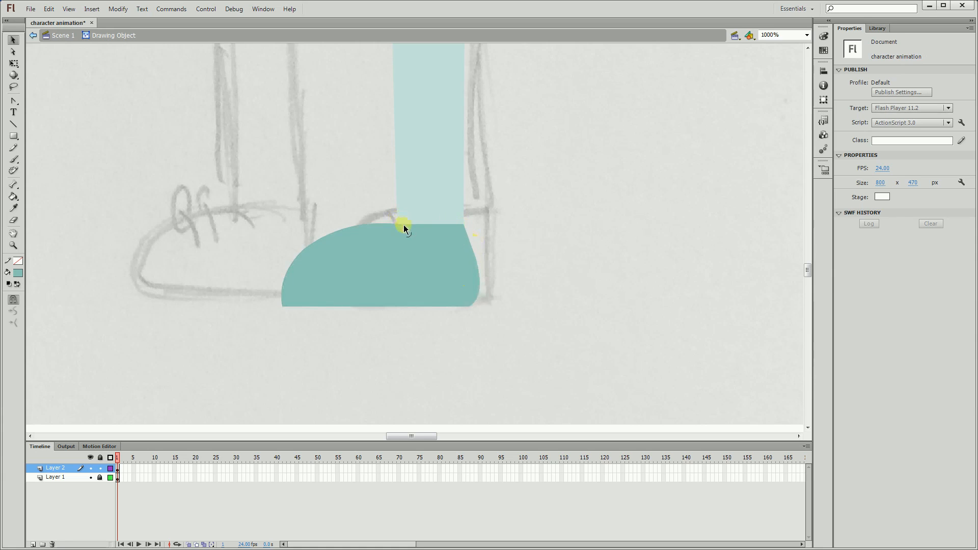
pyautogui.moveTo(403, 224); pyautogui.dragTo(459, 219)
pyautogui.moveTo(396, 224); pyautogui.dragTo(292, 273)
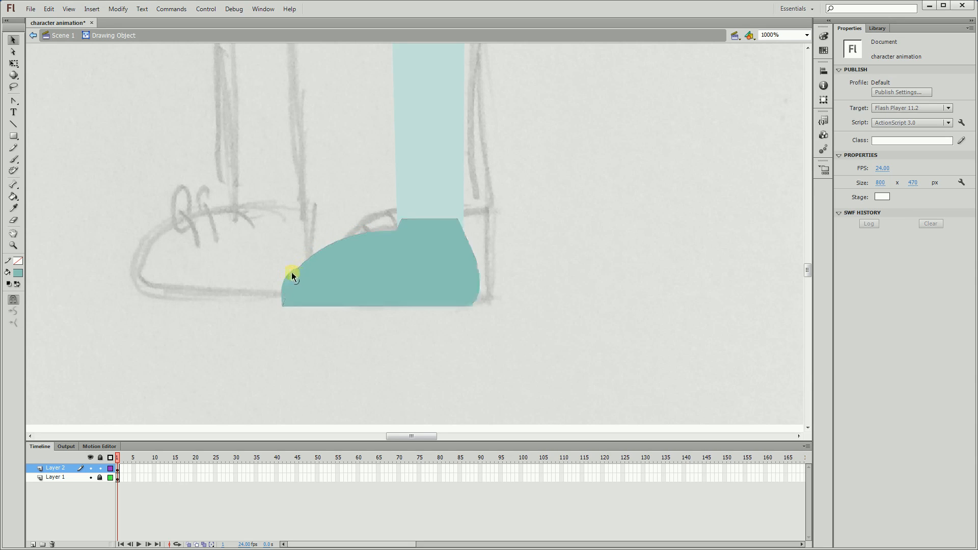
# Step: Pull the shoe's toe back to shorten it, adjust the instep below the ankle and undo the last tweak
pyautogui.moveTo(283, 307); pyautogui.dragTo(308, 263)
pyautogui.moveTo(392, 231)
pyautogui.mouseDown()
pyautogui.moveTo(393, 242)
pyautogui.moveTo(356, 240)
pyautogui.moveTo(380, 245)
pyautogui.moveTo(407, 220)
pyautogui.moveTo(390, 249)
pyautogui.moveTo(389, 235)
pyautogui.mouseUp()
pyautogui.hotkey('ctrl', 'z')
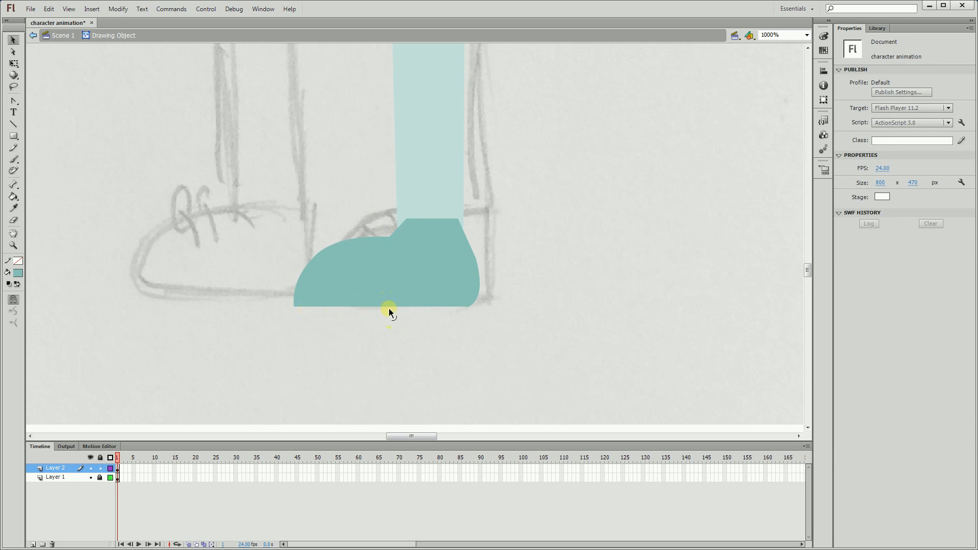
# Step: Curve the shoe's sole slightly downward, refine the heel's bottom corner and return to the main scene
pyautogui.moveTo(391, 306); pyautogui.dragTo(359, 317)
pyautogui.moveTo(432, 311); pyautogui.dragTo(476, 305)
pyautogui.doubleClick(418, 350)
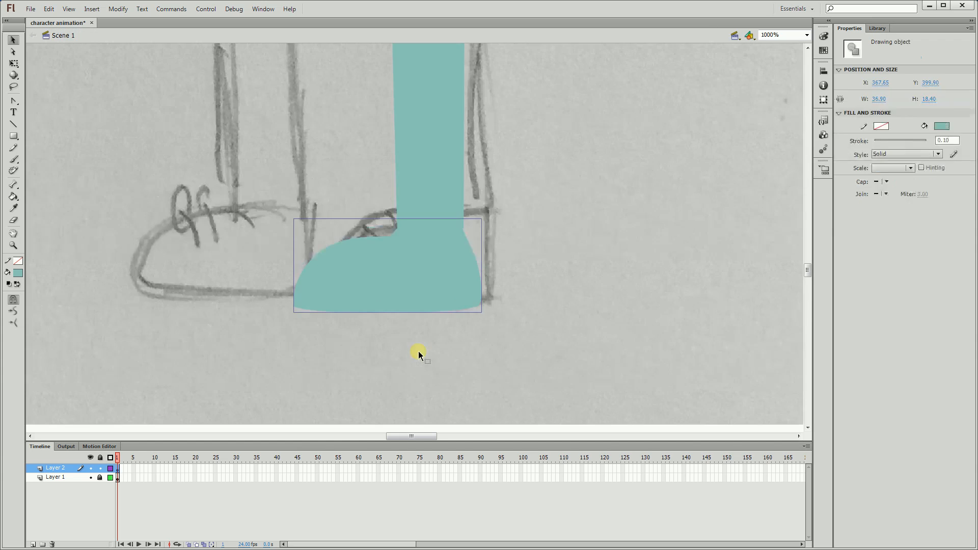
# Step: Recolour the shoe with a pale grey-green fill of RGB 194, 205, 202
pyautogui.click(18, 273)
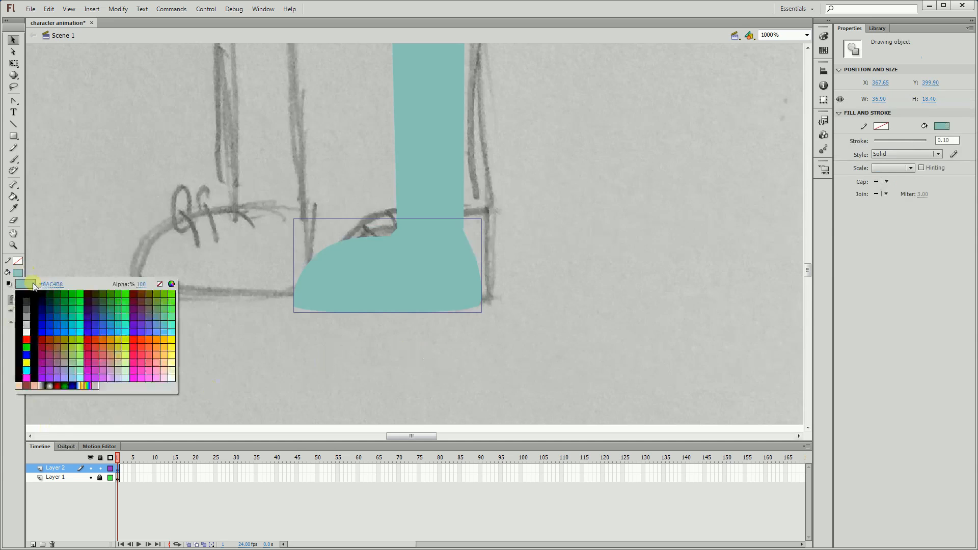
pyautogui.click(172, 281)
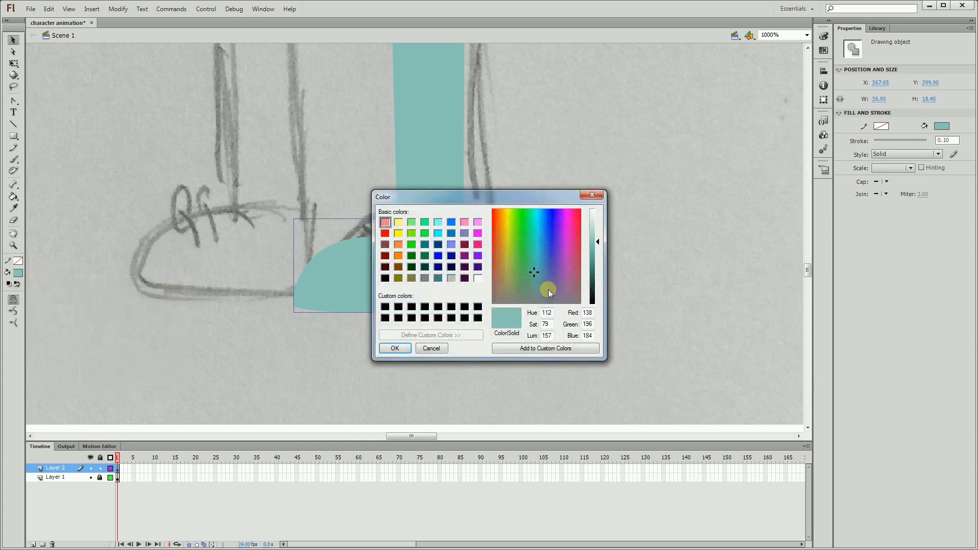
pyautogui.click(533, 293)
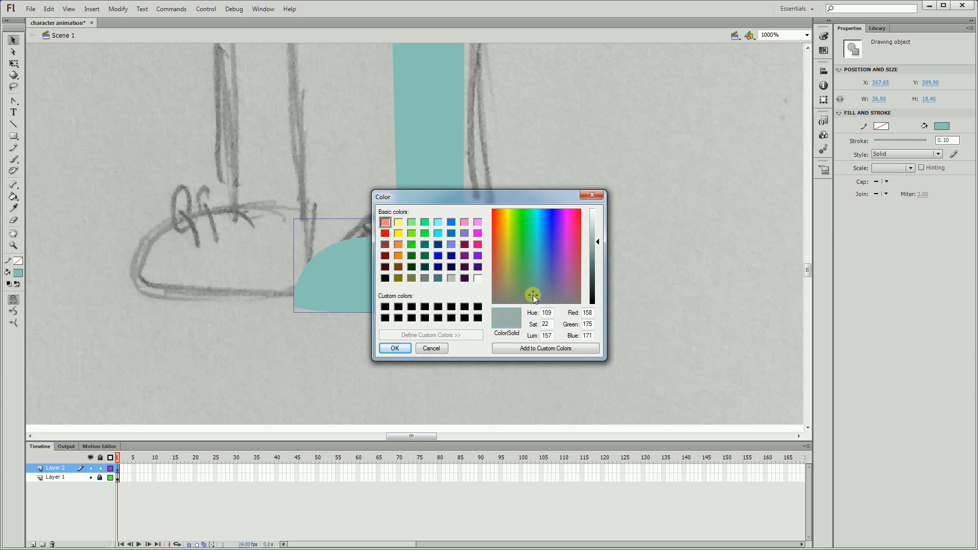
pyautogui.click(595, 230)
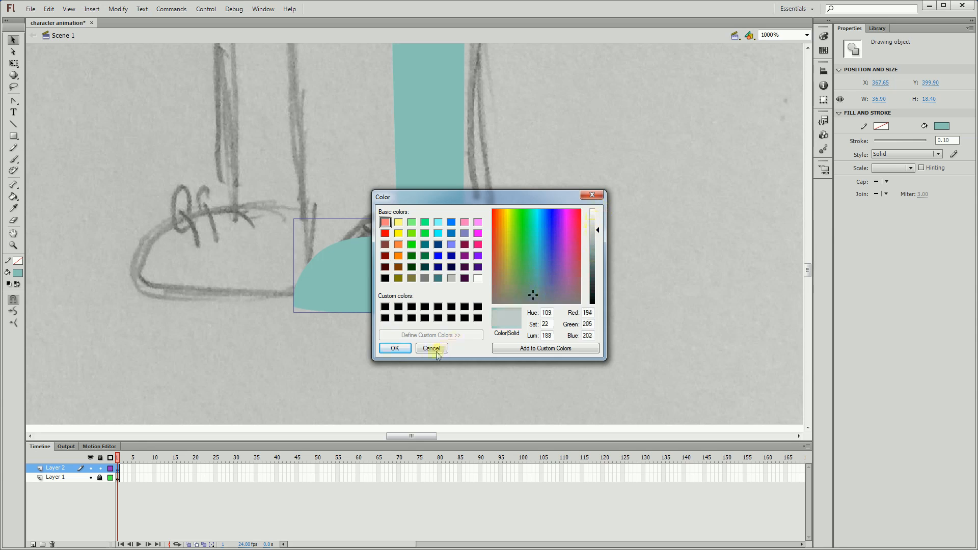
pyautogui.click(396, 348)
pyautogui.click(417, 392)
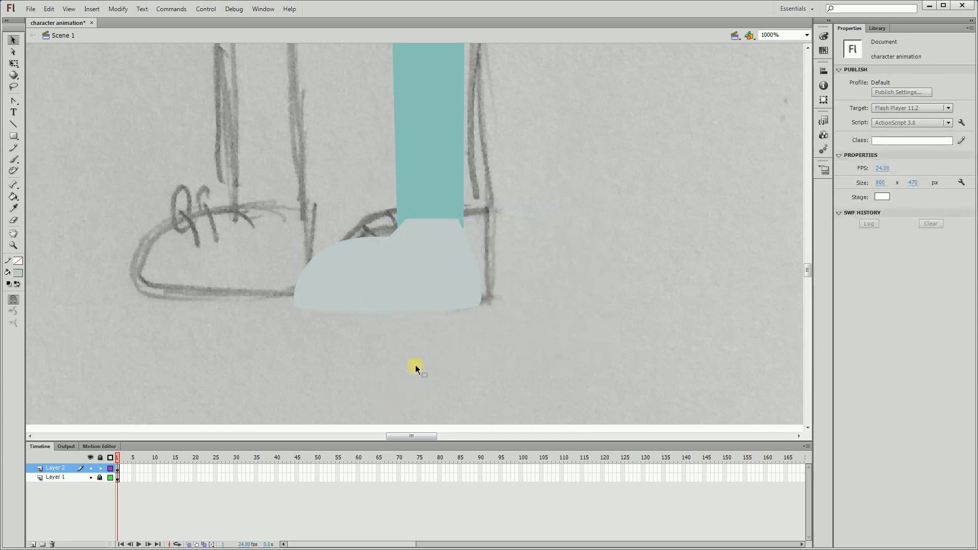
# Step: Send the shoe behind the teal trouser leg so the leg covers its ankle collar
pyautogui.click(414, 302)
pyautogui.hotkey('ctrl', 'shift', 'Down')
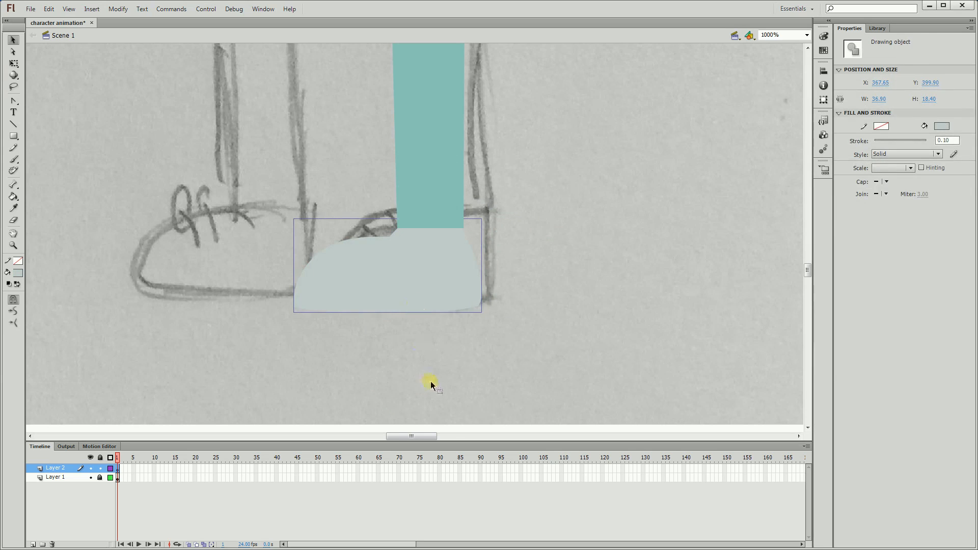
pyautogui.click(430, 381)
# Step: Select a thin strip along the shoe's bottom and fill it with off-white RGB 232, 236, 235 as the sole
pyautogui.hotkey('ctrl', 'space')
pyautogui.keyDown('ctrl'); pyautogui.click(439, 277); pyautogui.keyUp('ctrl')
pyautogui.doubleClick(410, 298)
pyautogui.moveTo(669, 381); pyautogui.dragTo(79, 280)
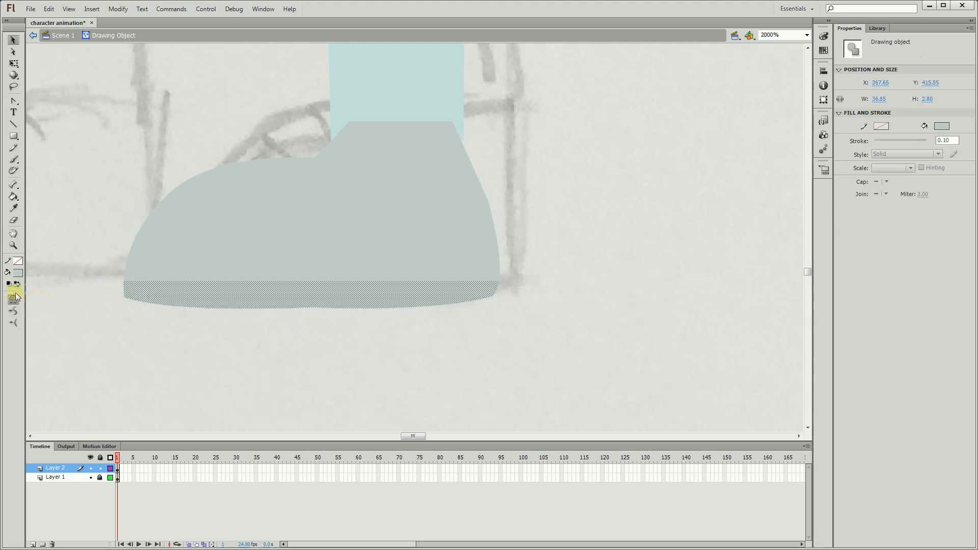
pyautogui.click(18, 273)
pyautogui.click(172, 286)
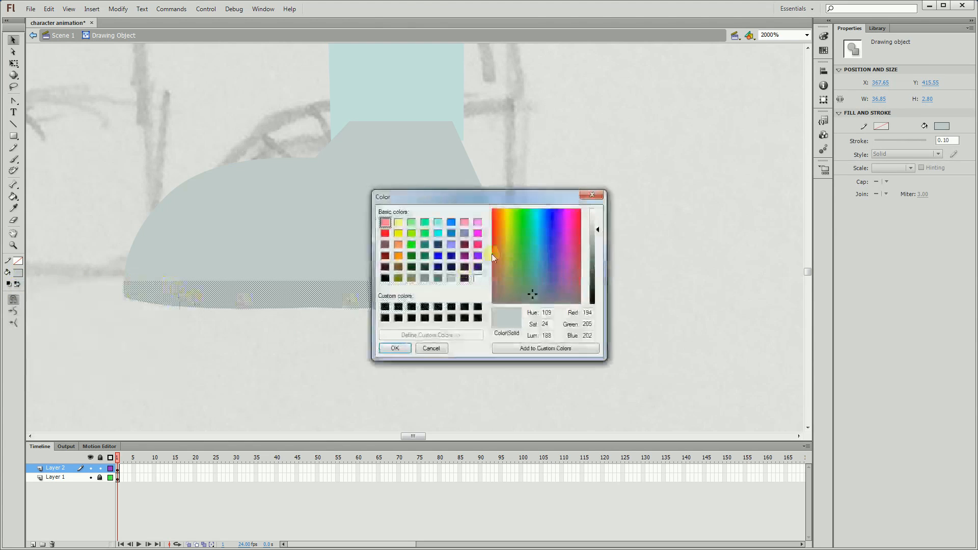
pyautogui.click(596, 218)
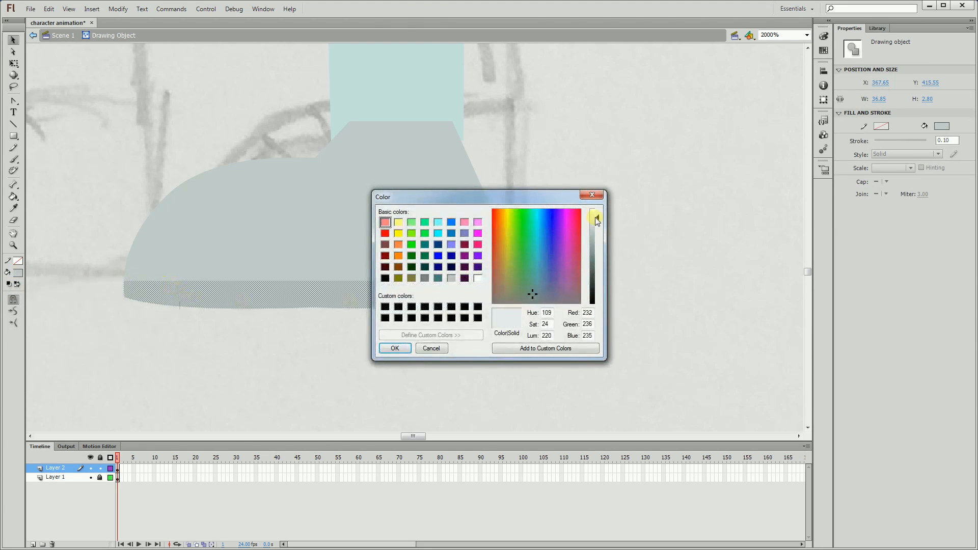
pyautogui.click(395, 349)
# Step: Bow the sole's upper edge gently downward and return to the main scene
pyautogui.click(383, 322)
pyautogui.moveTo(337, 281); pyautogui.dragTo(335, 295)
pyautogui.doubleClick(396, 344)
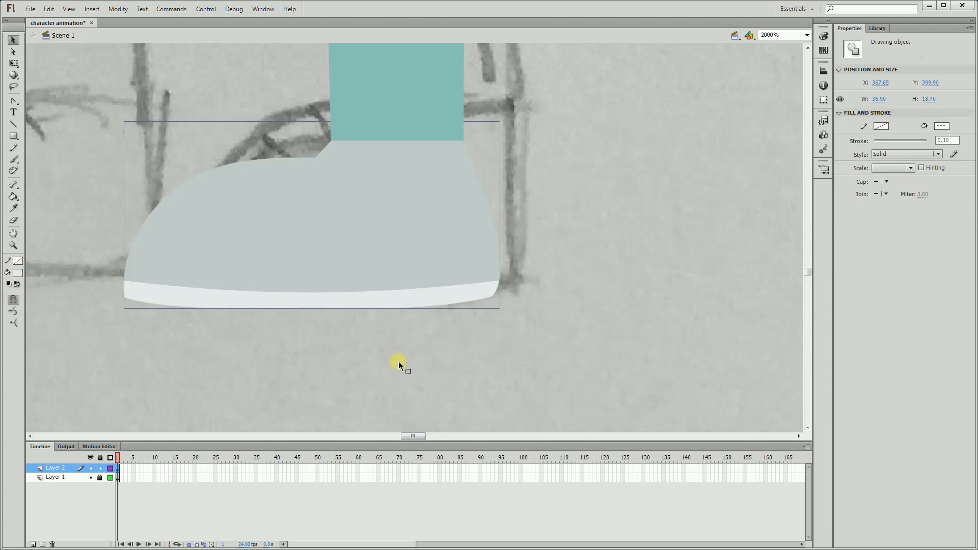
pyautogui.click(398, 362)
# Step: Draw a diagonal lace line about 3.75 by 5.80 px on the shoe's instep with a 1.00 stroke
pyautogui.keyDown('ctrl'); pyautogui.keyDown('shift'); pyautogui.click(392, 265); pyautogui.keyUp('shift'); pyautogui.keyUp('ctrl')
pyautogui.keyDown('ctrl'); pyautogui.keyDown('shift'); pyautogui.click(409, 225); pyautogui.keyUp('shift'); pyautogui.keyUp('ctrl')
pyautogui.keyDown('alt'); pyautogui.click(410, 225); pyautogui.keyUp('alt')
pyautogui.moveTo(484, 209); pyautogui.dragTo(475, 338)
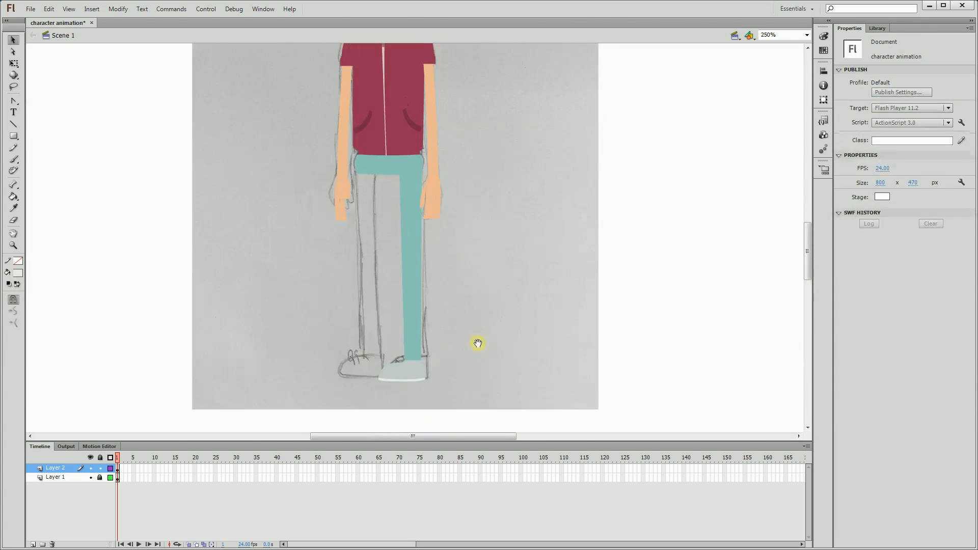
pyautogui.click(426, 354)
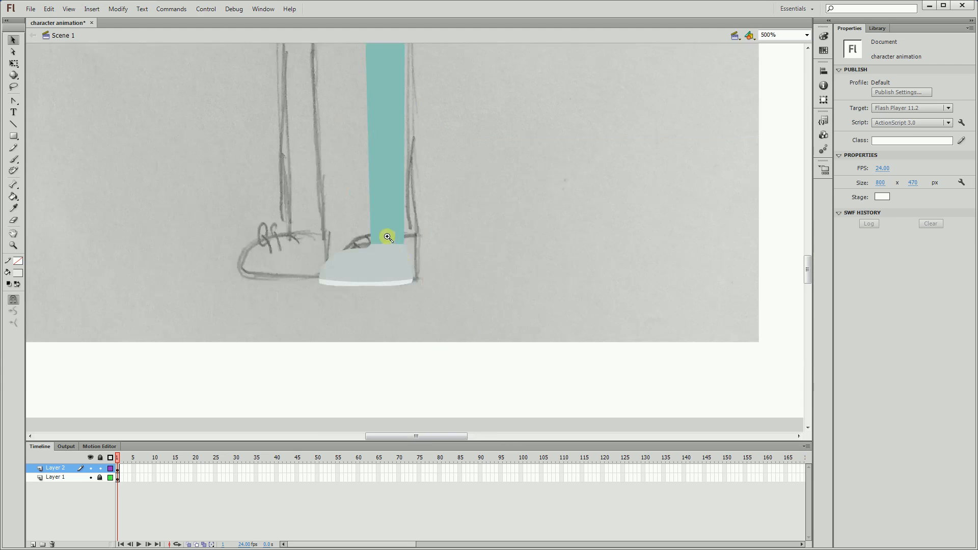
pyautogui.click(383, 236)
pyautogui.click(371, 300)
pyautogui.press('n')
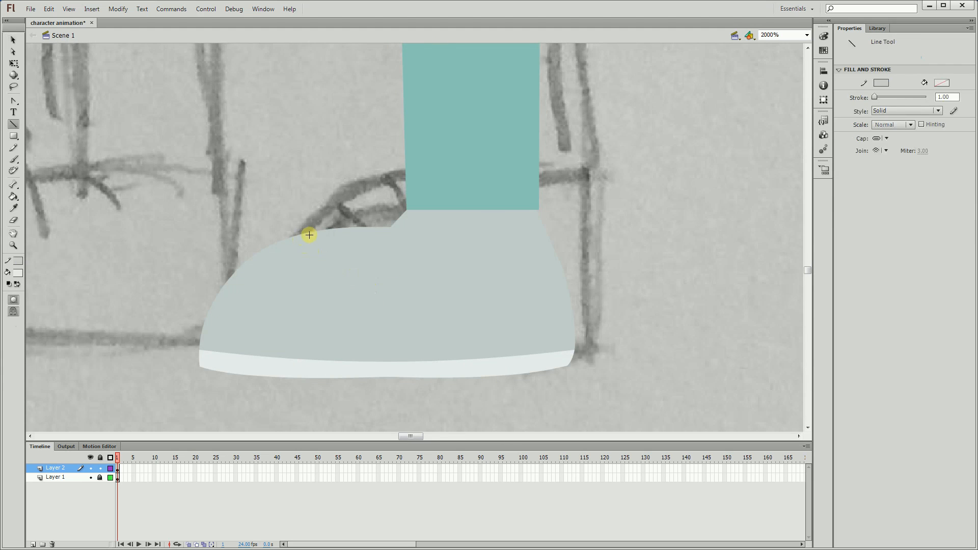
pyautogui.moveTo(329, 230); pyautogui.dragTo(367, 289)
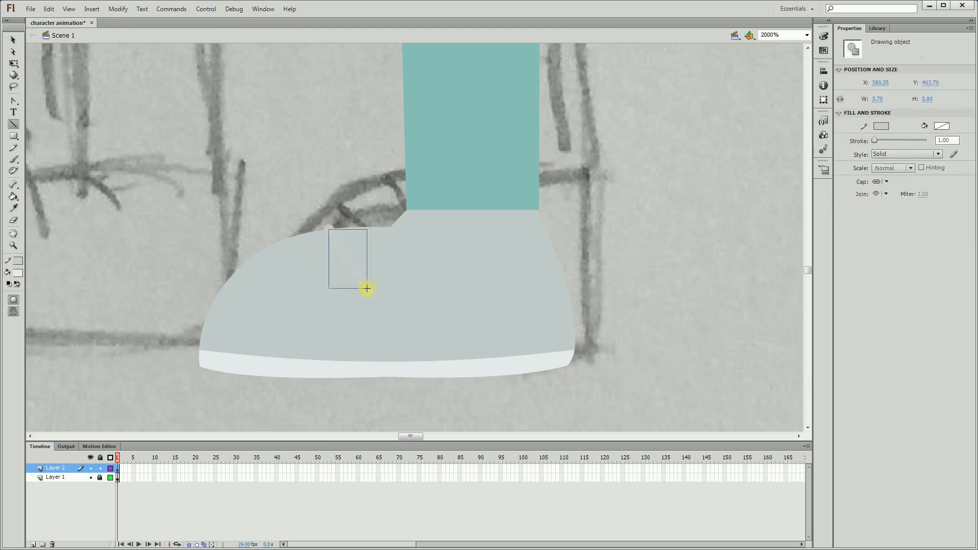
# Step: Bend the lace line into an arc, shift its upper end toward the toe and swap its stroke colour to off-white
pyautogui.press('v')
pyautogui.press('Escape')
pyautogui.moveTo(350, 255)
pyautogui.mouseDown()
pyautogui.moveTo(360, 252)
pyautogui.moveTo(322, 232)
pyautogui.mouseUp()
pyautogui.click(352, 235)
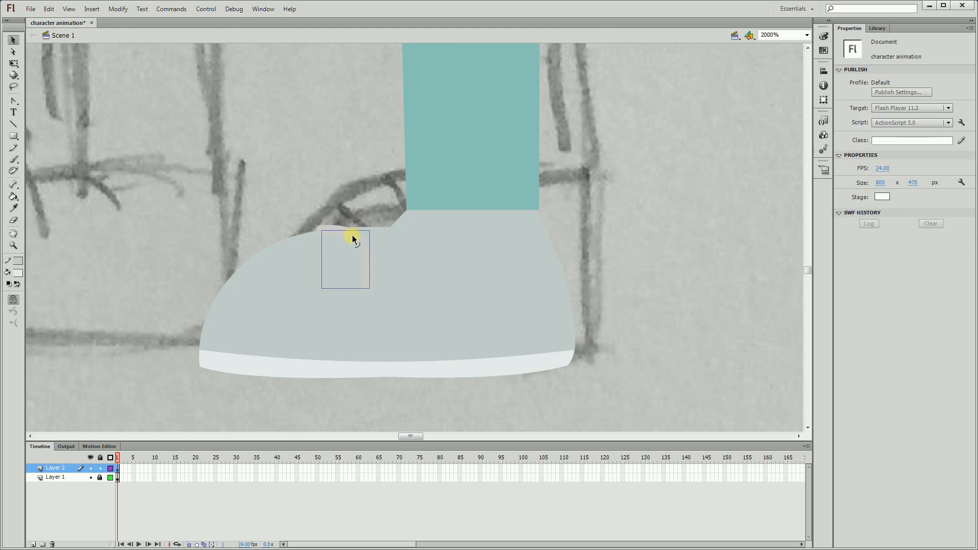
pyautogui.click(17, 285)
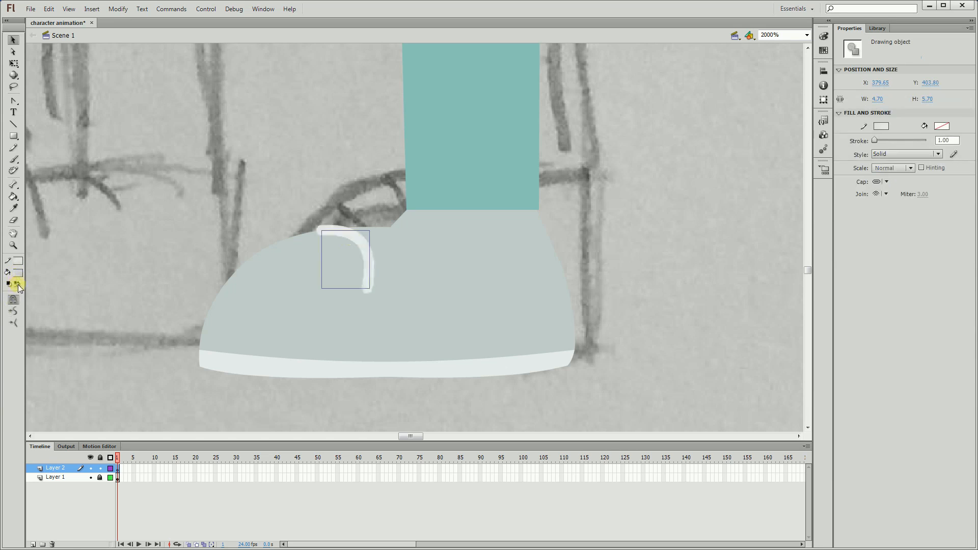
pyautogui.click(291, 285)
# Step: Duplicate the curved lace beside the first, closer to the ankle, and pull its lower end slightly upward
pyautogui.moveTo(364, 239)
pyautogui.mouseDown()
pyautogui.moveTo(345, 249)
pyautogui.moveTo(386, 245)
pyautogui.mouseUp()
pyautogui.press('Escape')
pyautogui.moveTo(408, 287); pyautogui.dragTo(402, 279)
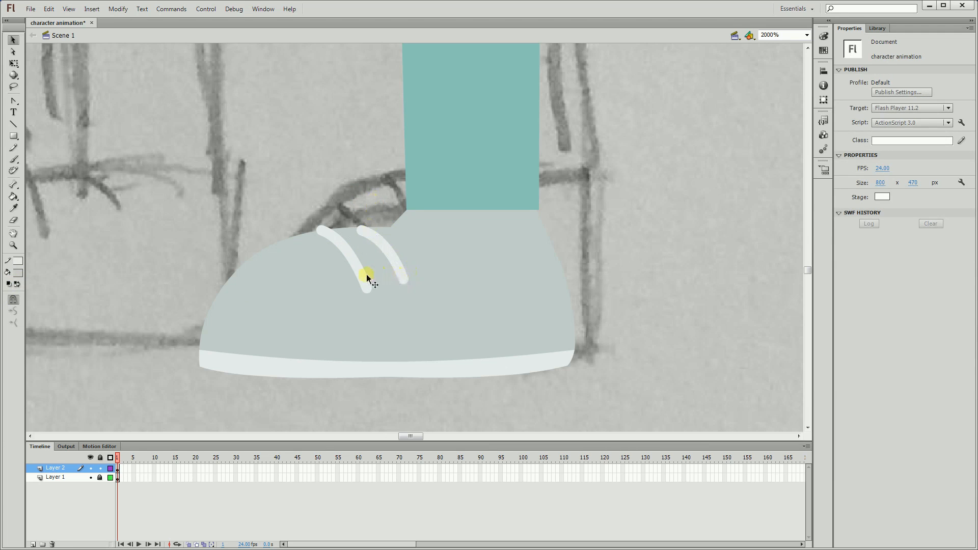
# Step: Move both laces into the shoe's drawing object in the same place, break them apart and return to the main scene
pyautogui.click(367, 279)
pyautogui.keyDown('shift'); pyautogui.click(399, 264); pyautogui.keyUp('shift')
pyautogui.doubleClick(418, 287)
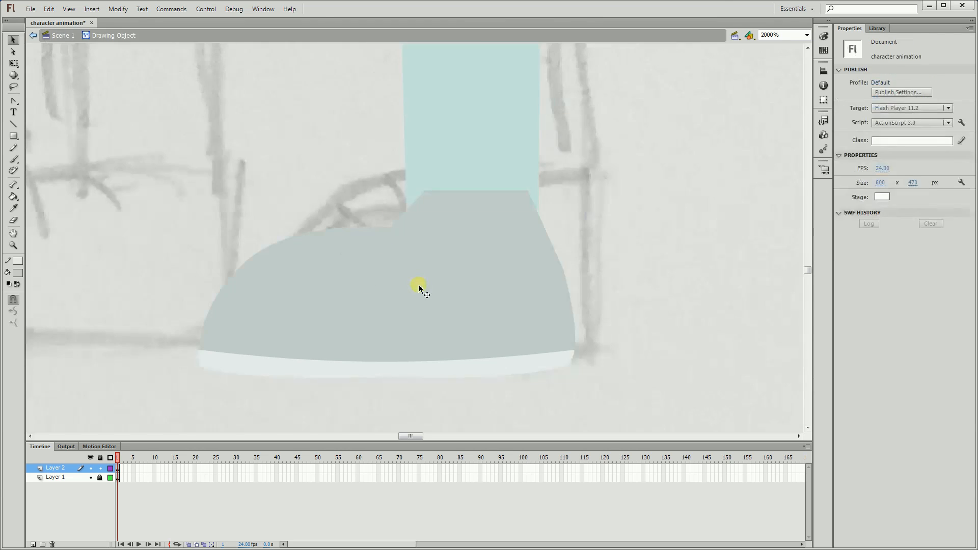
pyautogui.hotkey('ctrl', 'shift', 'v')
pyautogui.hotkey('ctrl', 'b')
pyautogui.doubleClick(331, 170)
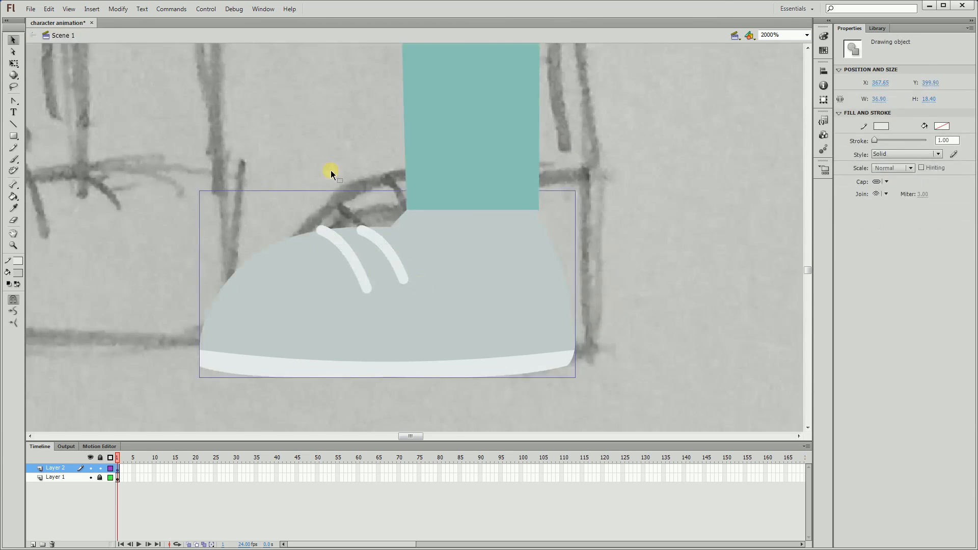
pyautogui.click(331, 170)
# Step: Copy the finished trouser leg and shoe over the sketch's uncovered leg to complete the pair
pyautogui.hotkey('ctrl', 'shift', 'space')
pyautogui.keyDown('ctrl'); pyautogui.keyDown('shift'); pyautogui.click(359, 191); pyautogui.keyUp('shift'); pyautogui.keyUp('ctrl')
pyautogui.keyDown('ctrl'); pyautogui.keyDown('shift'); pyautogui.click(375, 215); pyautogui.keyUp('shift'); pyautogui.keyUp('ctrl')
pyautogui.keyDown('ctrl'); pyautogui.keyDown('shift'); pyautogui.click(470, 238); pyautogui.keyUp('shift'); pyautogui.keyUp('ctrl')
pyautogui.moveTo(445, 216); pyautogui.dragTo(380, 291)
pyautogui.click(422, 288)
pyautogui.click(490, 318)
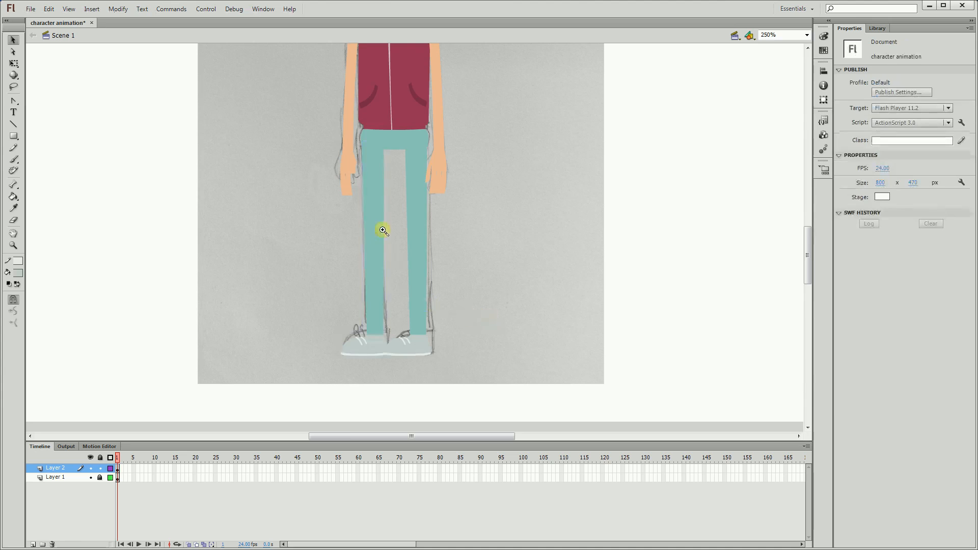
# Step: Copy a finger from the right-hand drawing to the left one, flip it horizontally and place it beside the other fingers
pyautogui.scroll(4, 382, 226)
pyautogui.moveTo(661, 281); pyautogui.dragTo(359, 282)
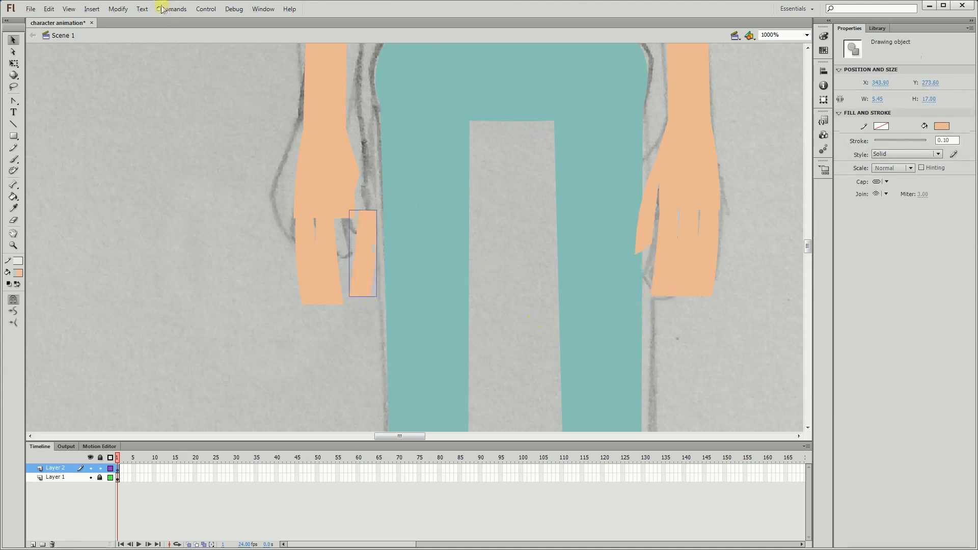
pyautogui.click(118, 9)
pyautogui.moveTo(147, 138)
pyautogui.click(289, 247)
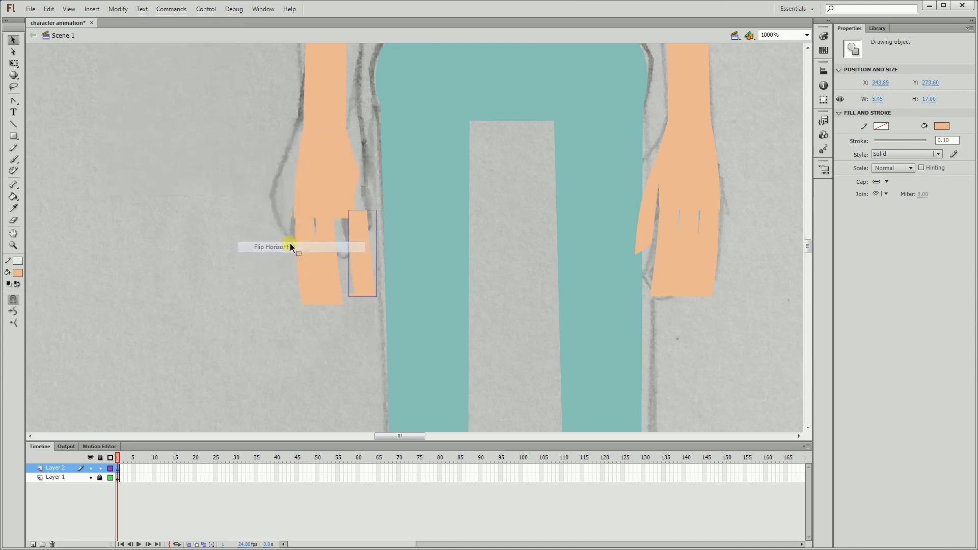
pyautogui.moveTo(367, 246); pyautogui.dragTo(345, 253)
# Step: Replace the hand on the left arm with a horizontally flipped copy of the other hand, aligned to the wrist
pyautogui.moveTo(263, 345); pyautogui.dragTo(363, 181)
pyautogui.press('Delete')
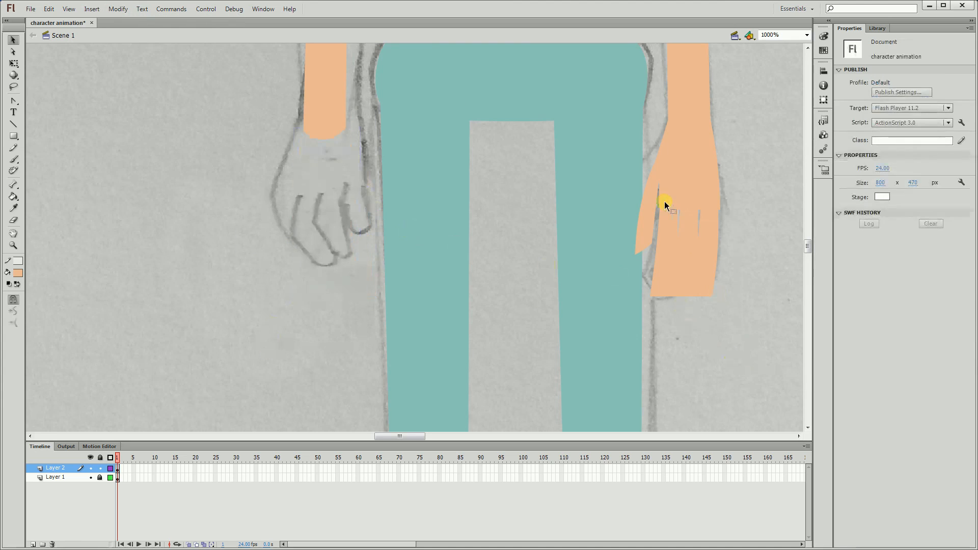
pyautogui.moveTo(741, 332)
pyautogui.mouseDown()
pyautogui.moveTo(652, 195)
pyautogui.moveTo(476, 219)
pyautogui.moveTo(232, 217)
pyautogui.mouseUp()
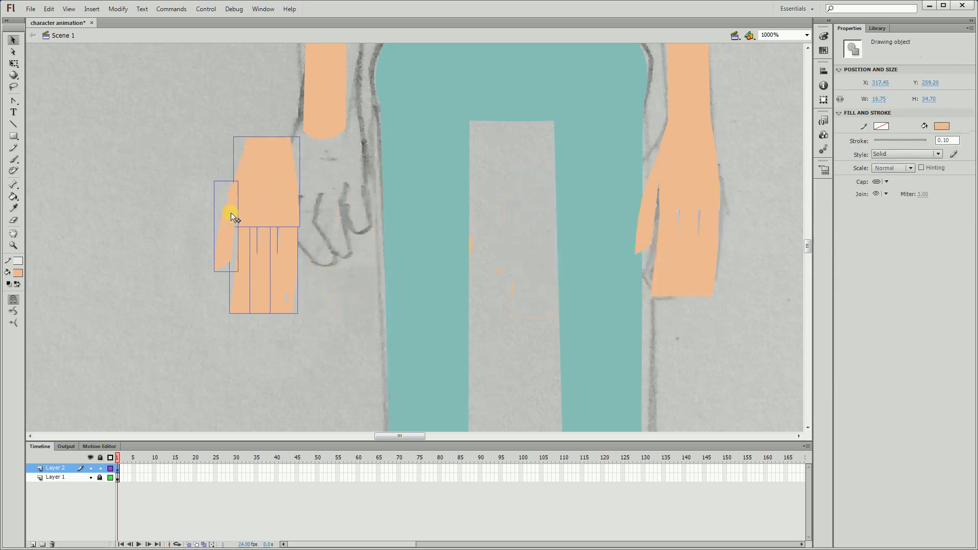
pyautogui.click(117, 9)
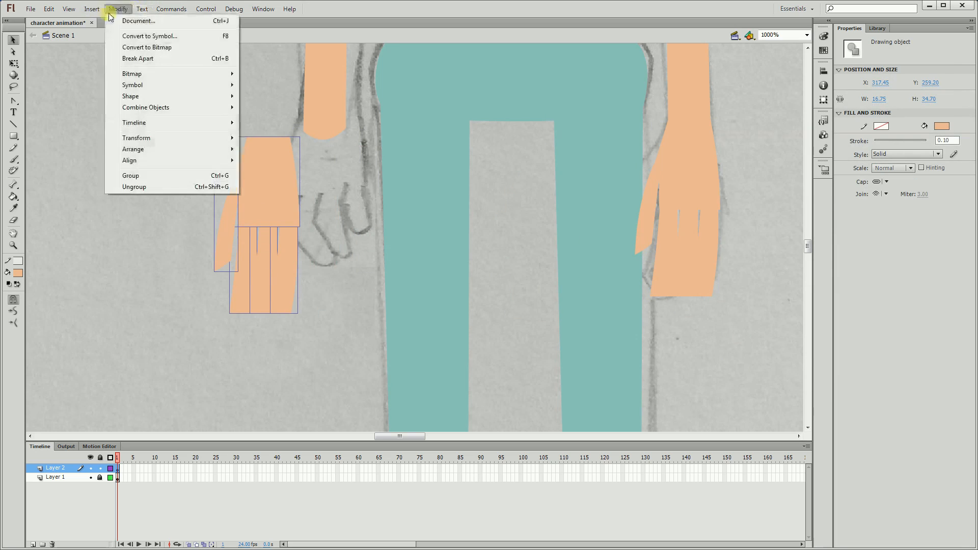
pyautogui.moveTo(149, 137)
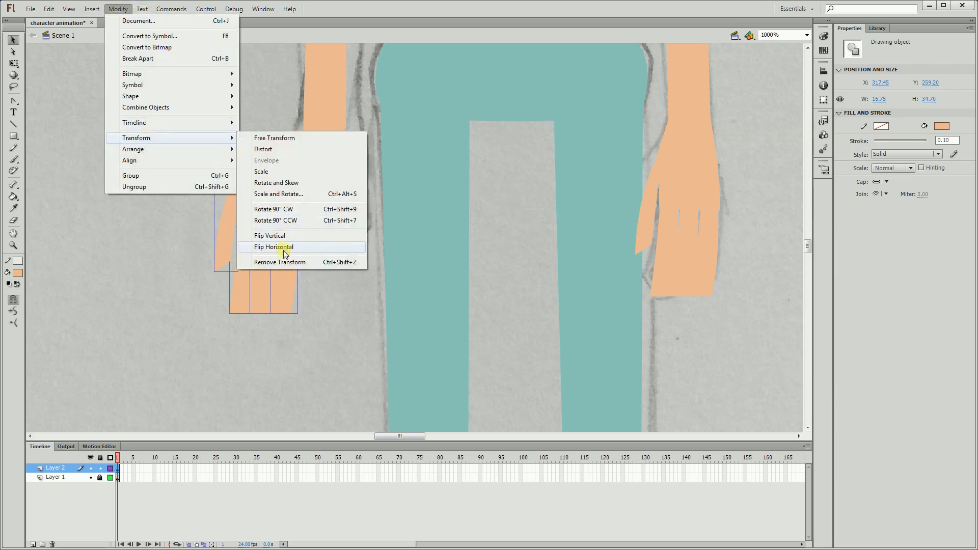
pyautogui.click(258, 246)
pyautogui.moveTo(251, 170); pyautogui.dragTo(328, 158)
pyautogui.click(235, 246)
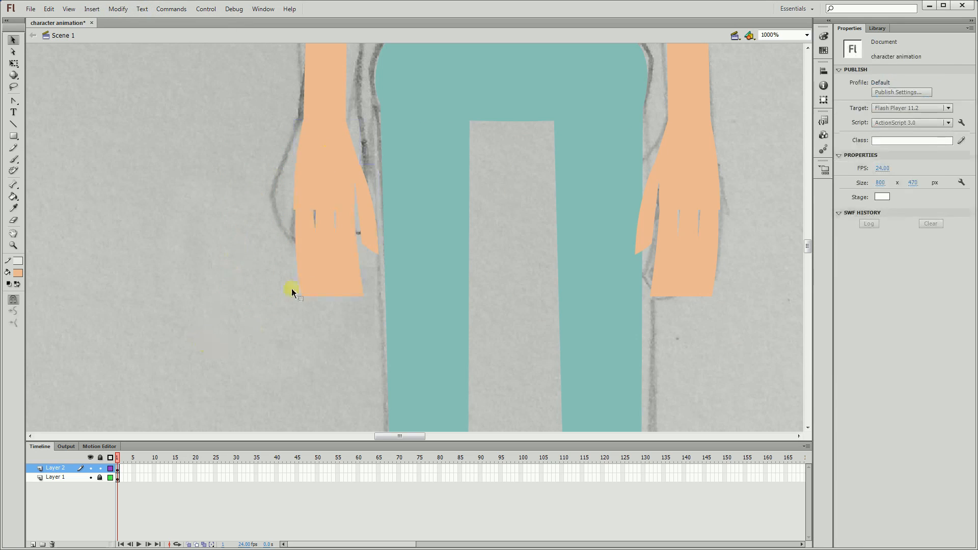
# Step: Nudge individual fingers on both hands slightly sideways to open clearer gaps between them
pyautogui.click(299, 261)
pyautogui.press('Right')
pyautogui.press('Right')
pyautogui.press('Right')
pyautogui.press('Right')
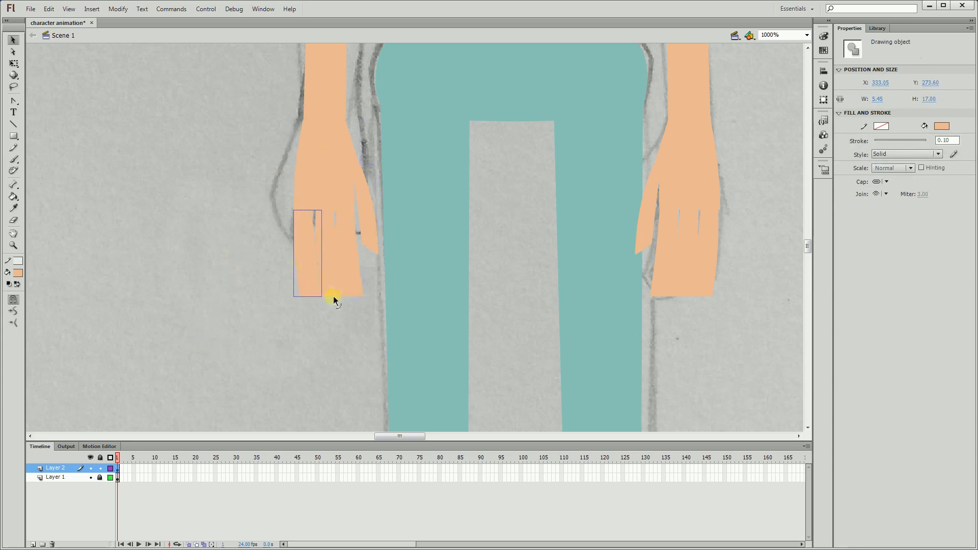
pyautogui.click(340, 323)
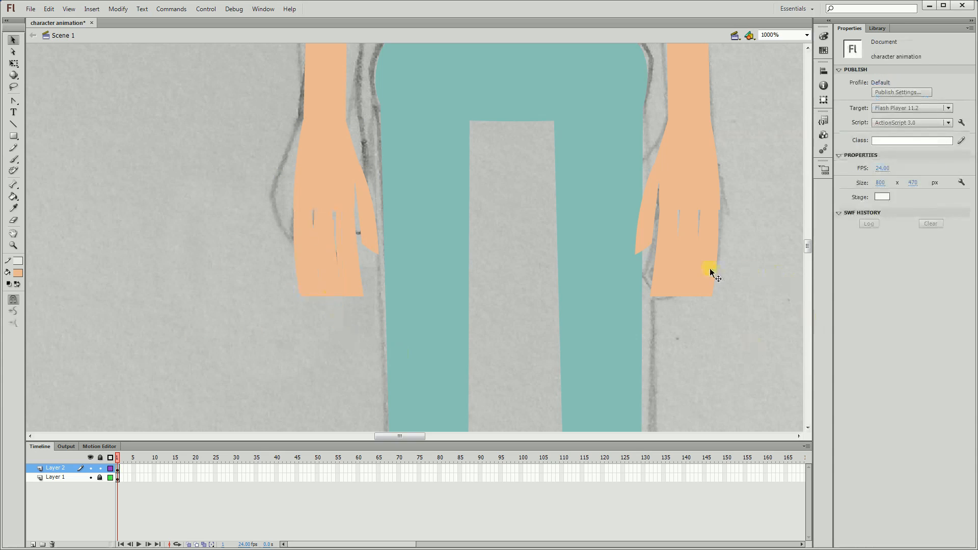
pyautogui.click(713, 287)
pyautogui.press('Right')
pyautogui.press('Right')
pyautogui.click(730, 323)
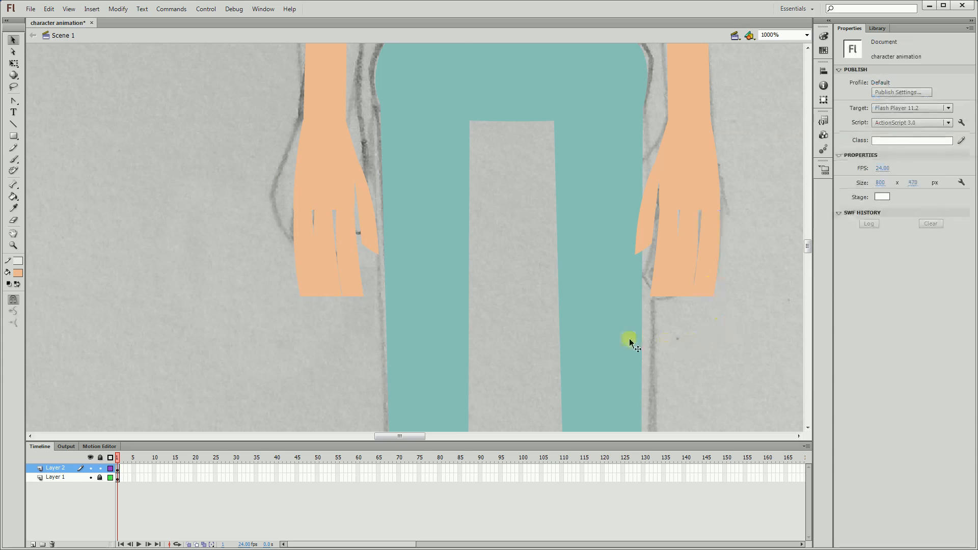
# Step: Hide the sketch on Layer 1 and inspect the coloured character's shoes, trousers, hands and jacket
pyautogui.keyDown('ctrl'); pyautogui.keyDown('alt'); pyautogui.click(548, 239); pyautogui.keyUp('alt'); pyautogui.keyUp('ctrl')
pyautogui.keyDown('ctrl'); pyautogui.keyDown('alt'); pyautogui.click(482, 226); pyautogui.keyUp('alt'); pyautogui.keyUp('ctrl')
pyautogui.keyDown('ctrl'); pyautogui.keyDown('alt'); pyautogui.click(456, 258); pyautogui.keyUp('alt'); pyautogui.keyUp('ctrl')
pyautogui.moveTo(450, 269); pyautogui.dragTo(486, 276)
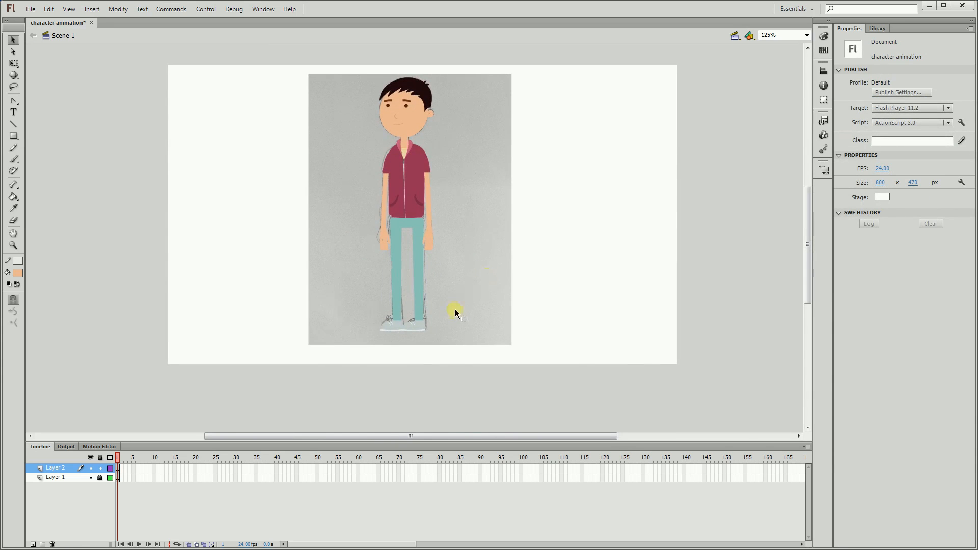
pyautogui.click(90, 478)
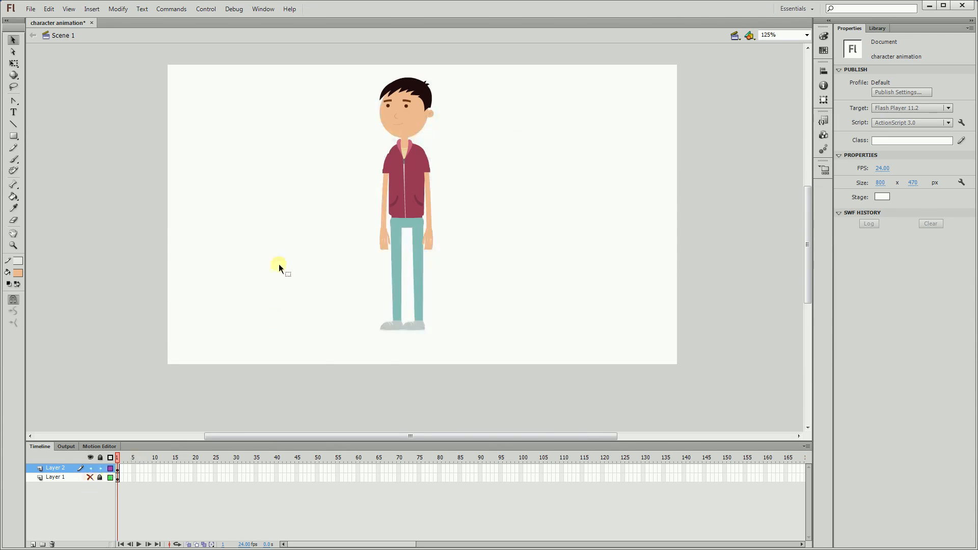
pyautogui.moveTo(547, 287); pyautogui.dragTo(540, 319)
pyautogui.keyDown('ctrl'); pyautogui.click(412, 312); pyautogui.keyUp('ctrl')
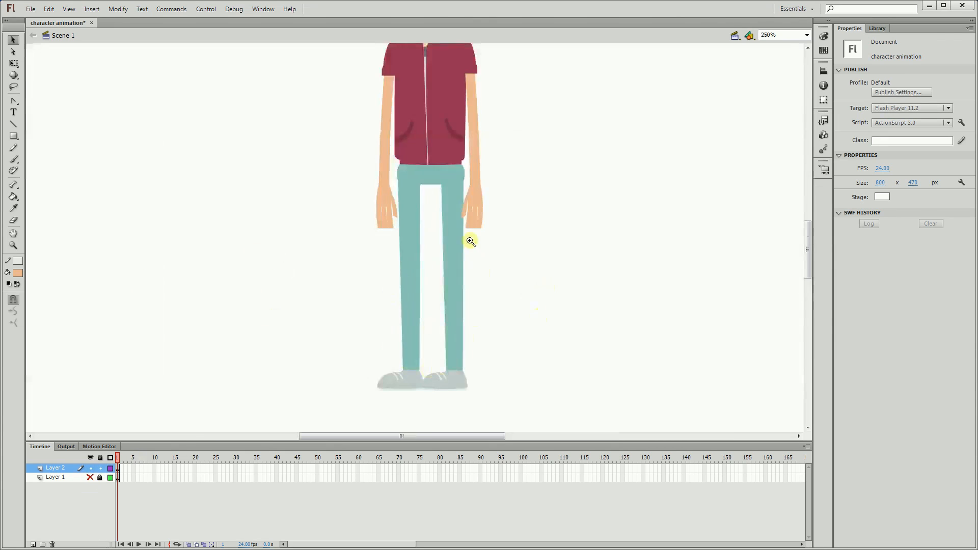
pyautogui.moveTo(511, 247); pyautogui.dragTo(511, 305)
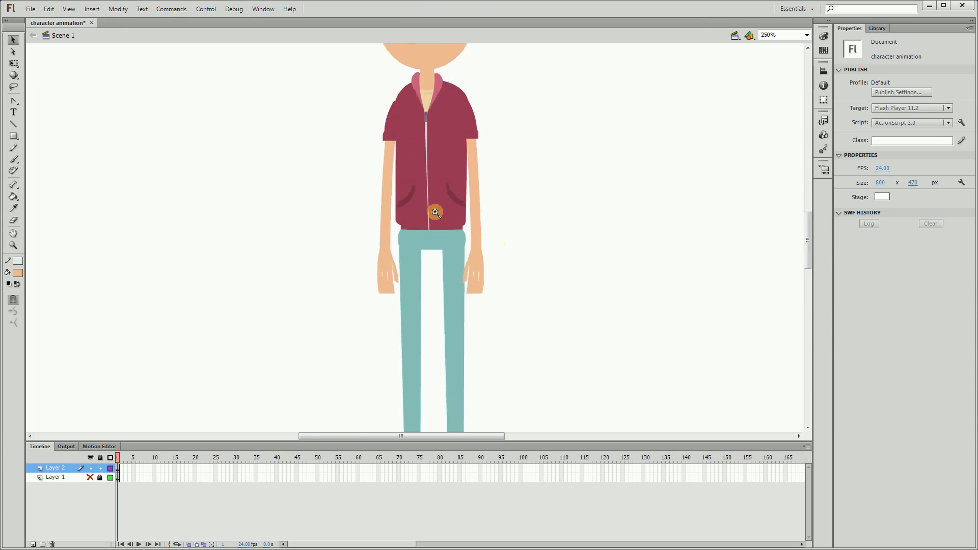
pyautogui.keyDown('ctrl'); pyautogui.click(437, 212); pyautogui.keyUp('ctrl')
pyautogui.moveTo(460, 224); pyautogui.dragTo(443, 384)
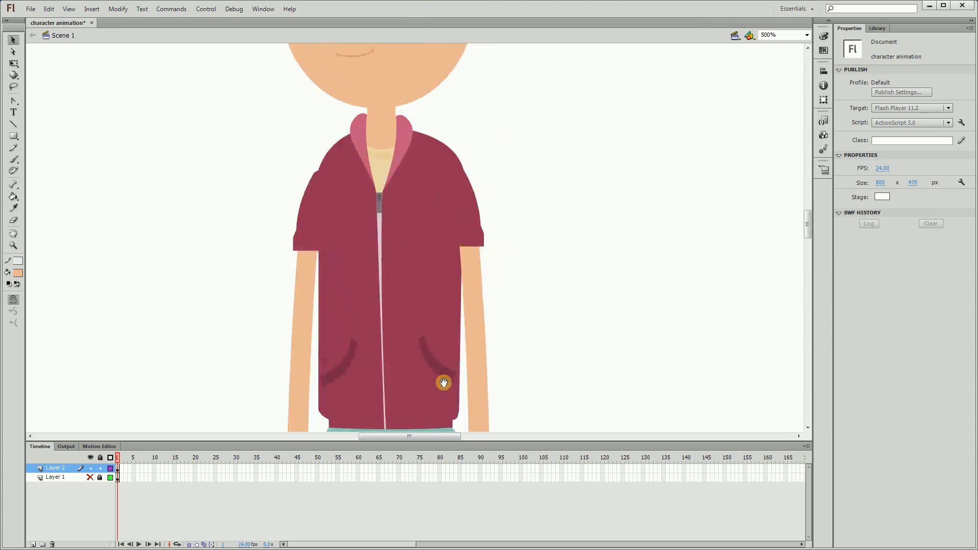
pyautogui.click(474, 235)
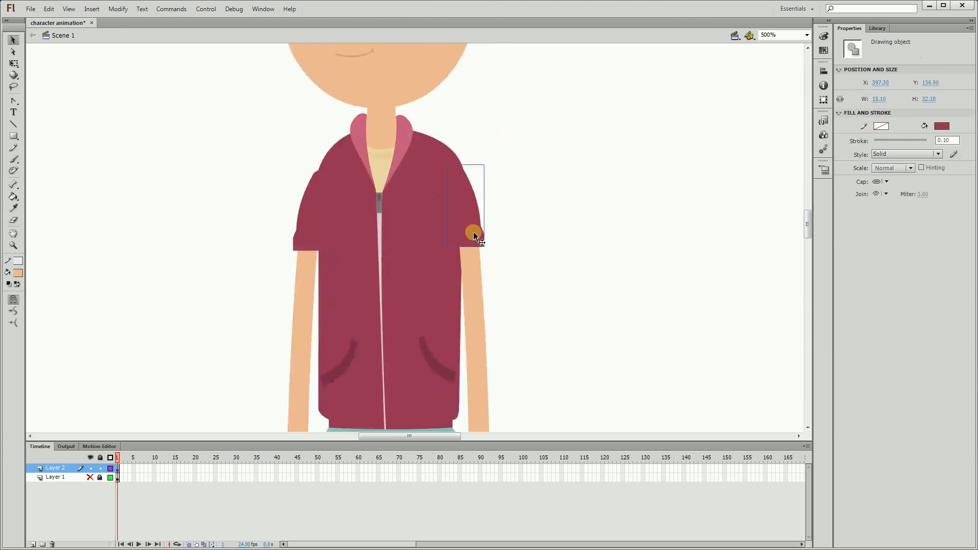
pyautogui.moveTo(474, 234); pyautogui.dragTo(312, 238)
pyautogui.click(552, 349)
# Step: Nudge the middle finger and thumb of the hand on the right arm slightly rightward to even out the finger gaps
pyautogui.moveTo(553, 349); pyautogui.dragTo(531, 202)
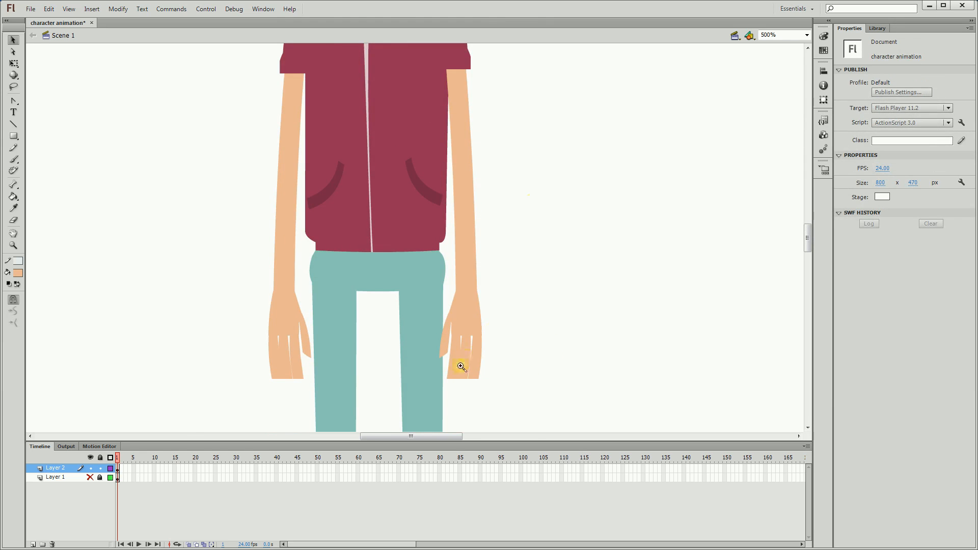
pyautogui.click(483, 293)
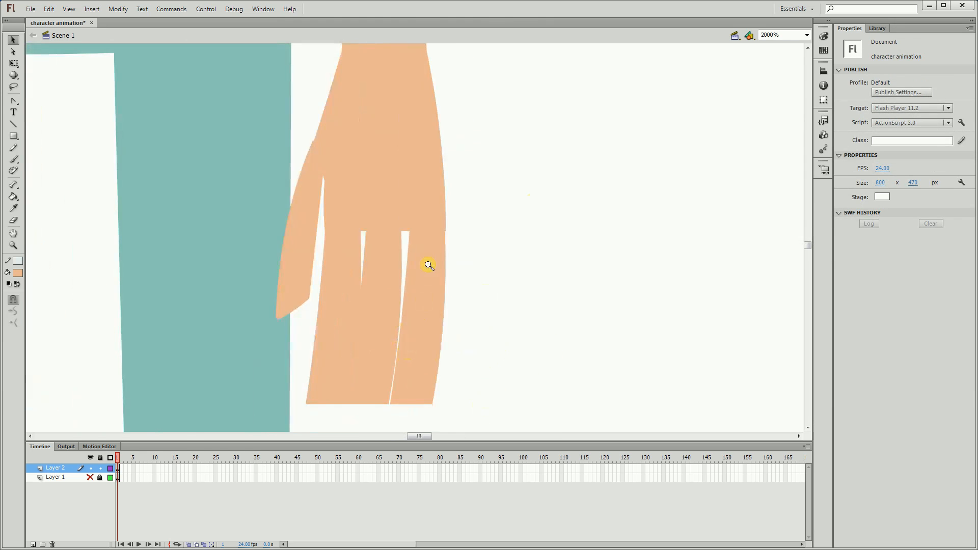
pyautogui.click(407, 280)
pyautogui.press('Right')
pyautogui.press('Right')
pyautogui.press('Right')
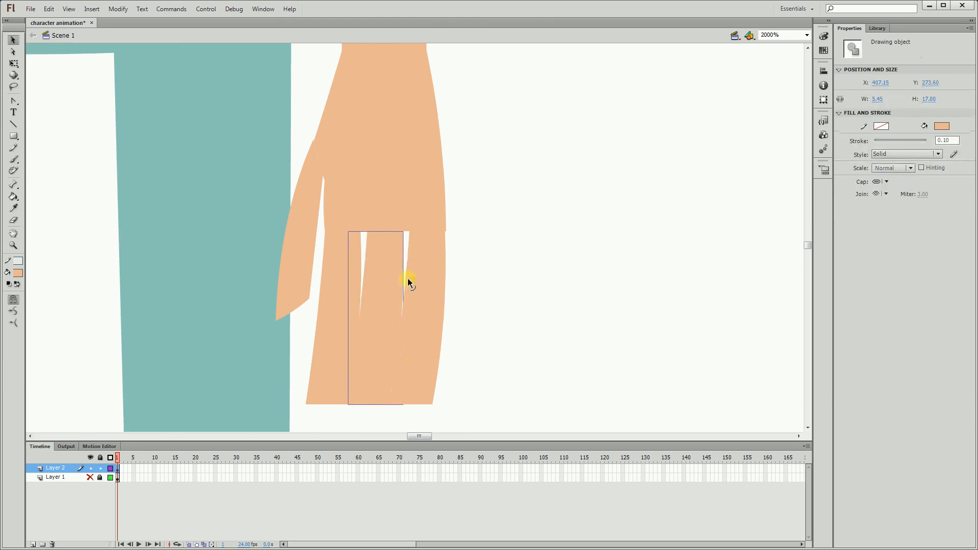
pyautogui.click(433, 244)
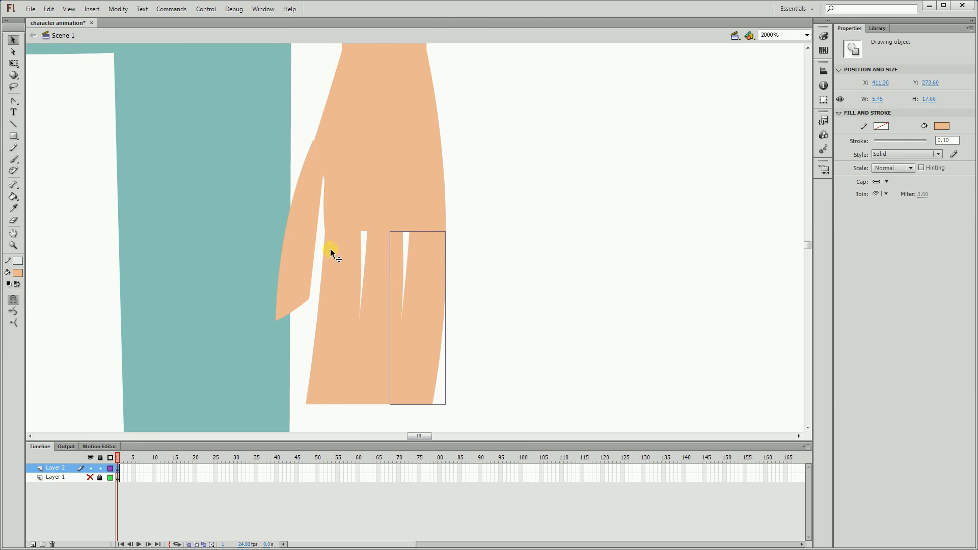
pyautogui.click(318, 235)
pyautogui.press('Right')
pyautogui.press('Right')
pyautogui.press('Right')
pyautogui.press('Right')
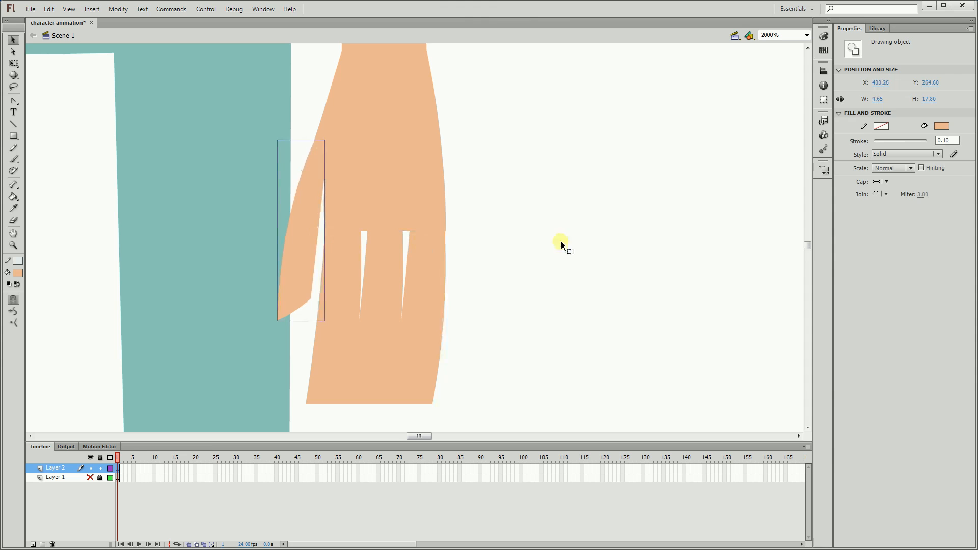
pyautogui.click(560, 241)
# Step: Draw a rectangle about 6.4 by 12.5 px on the trousers above the crotch and pull its upper-right corner inward into a thin L-shaped crease
pyautogui.hotkey('ctrl', '-')
pyautogui.hotkey('ctrl', '-')
pyautogui.moveTo(387, 232); pyautogui.dragTo(452, 279)
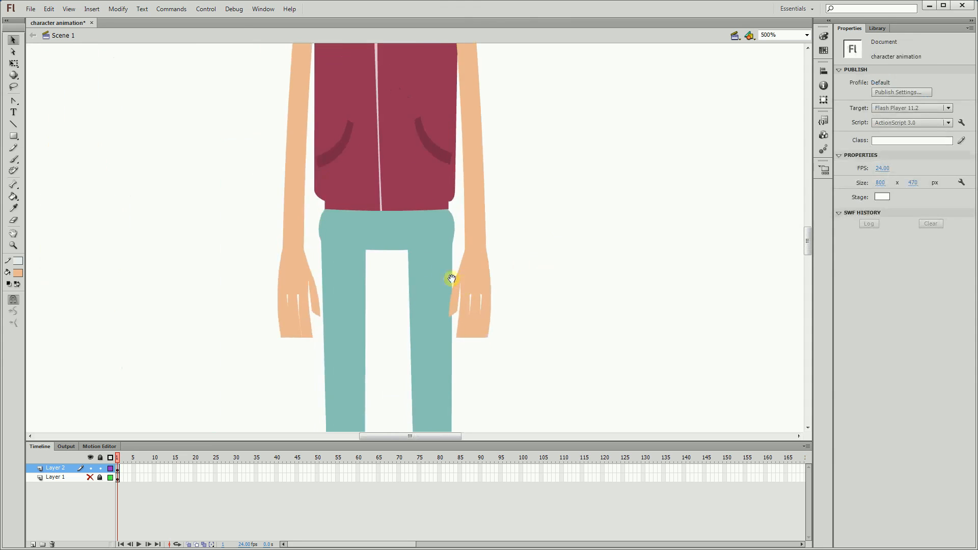
pyautogui.hotkey('ctrl', '=')
pyautogui.hotkey('ctrl', '=')
pyautogui.press('r')
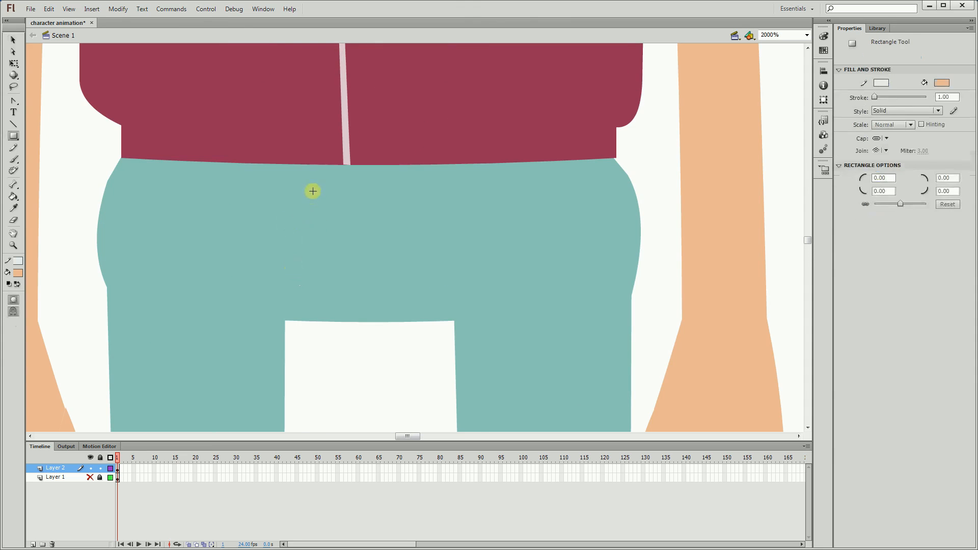
pyautogui.moveTo(317, 186); pyautogui.dragTo(382, 312)
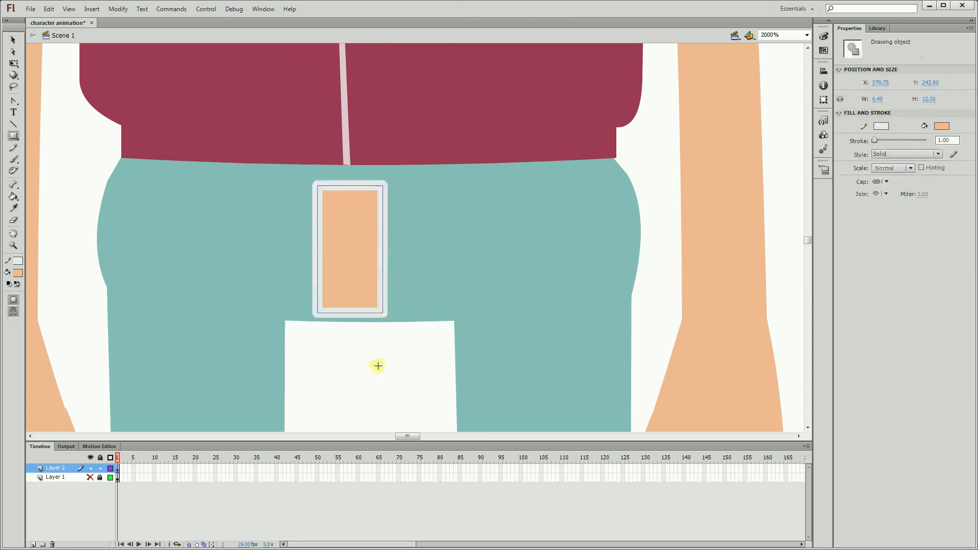
pyautogui.press('v')
pyautogui.click(392, 186)
pyautogui.moveTo(383, 185); pyautogui.dragTo(333, 297)
pyautogui.click(336, 313)
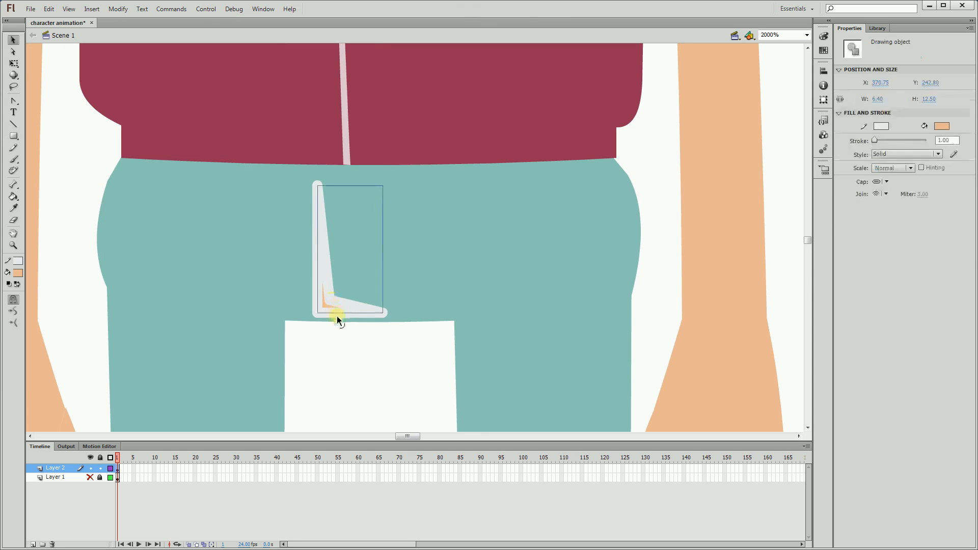
# Step: Remove the crease shape's outline and fill it with a slightly darker shade of the trousers' teal
pyautogui.click(18, 261)
pyautogui.click(162, 272)
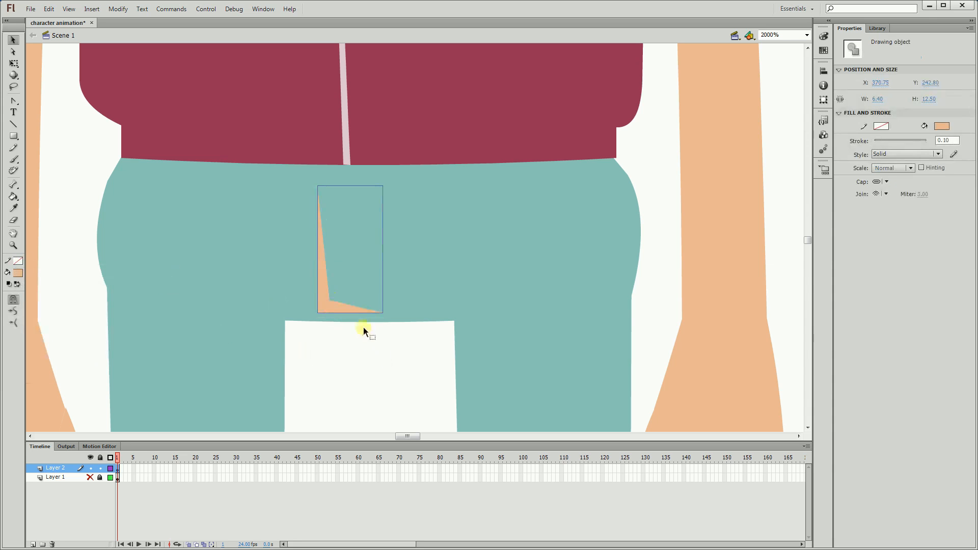
pyautogui.press('i')
pyautogui.click(447, 271)
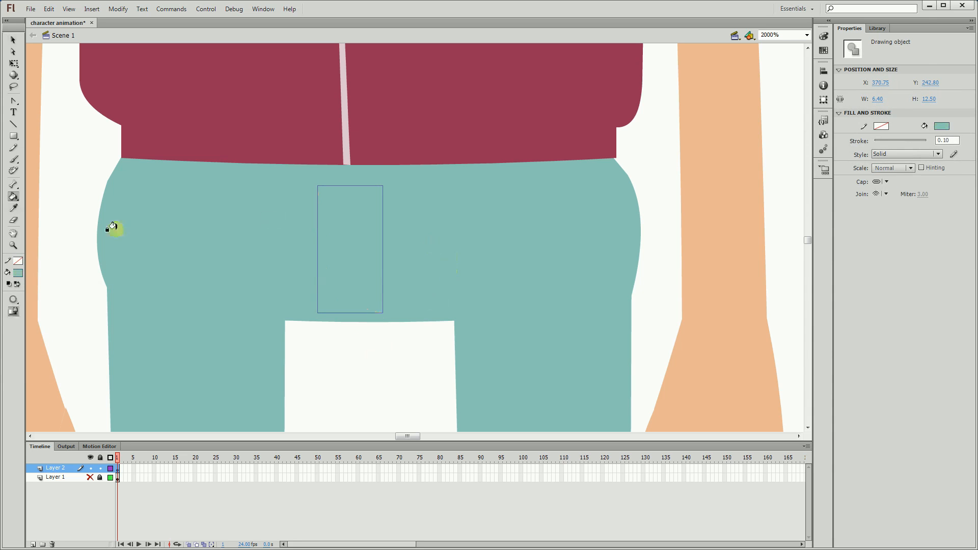
pyautogui.click(18, 272)
pyautogui.click(171, 284)
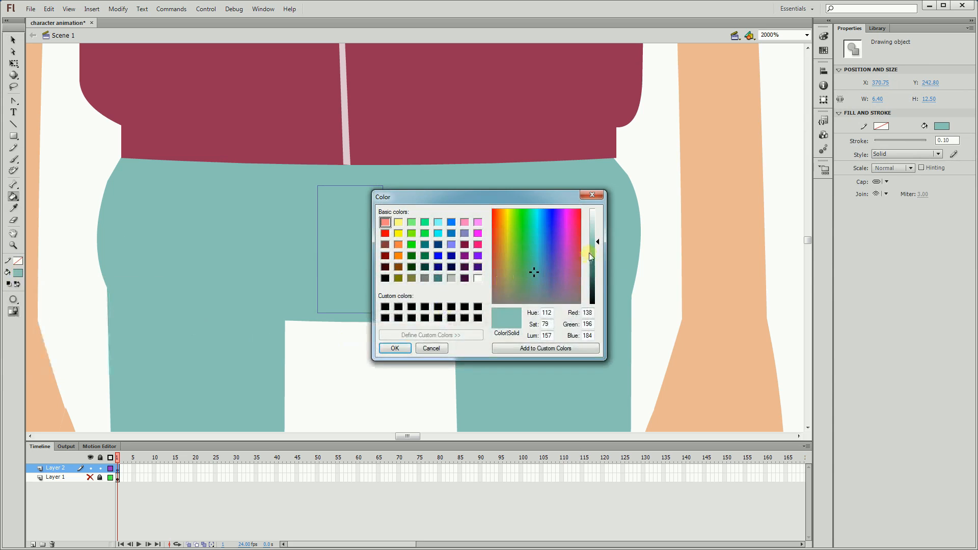
pyautogui.click(395, 348)
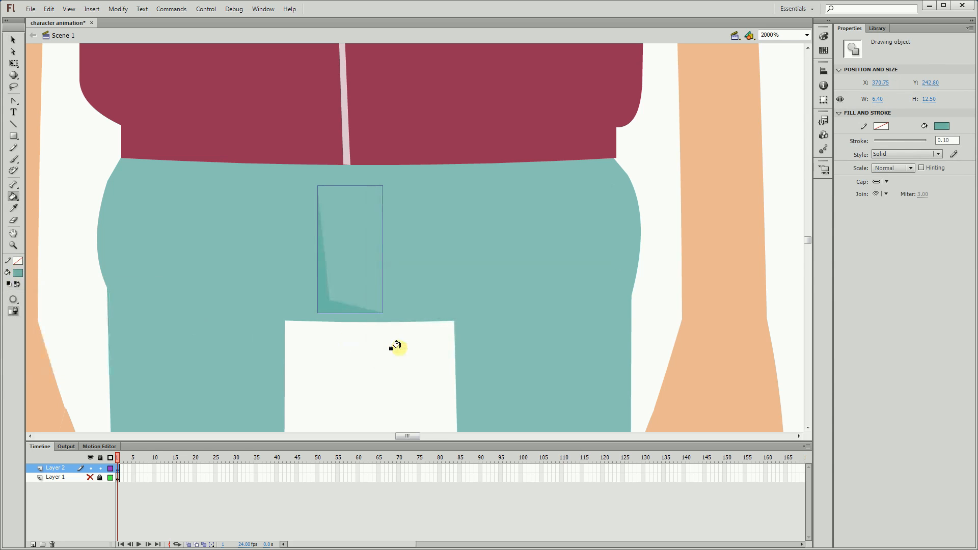
# Step: Pull the crease's lower corners down to the crotch edge of the trousers and refine its slim shape
pyautogui.press('v')
pyautogui.click(391, 359)
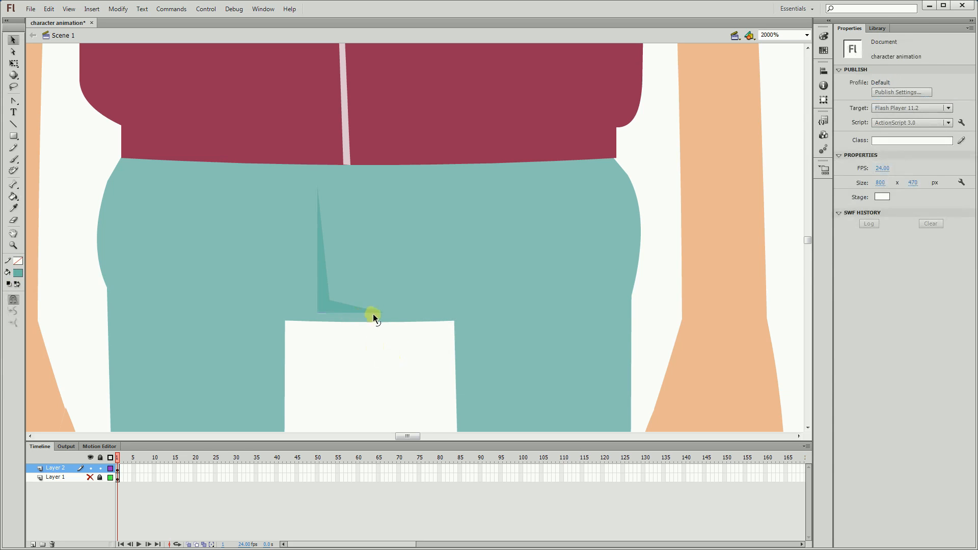
pyautogui.moveTo(378, 311)
pyautogui.mouseDown()
pyautogui.moveTo(380, 323)
pyautogui.moveTo(367, 316)
pyautogui.moveTo(379, 322)
pyautogui.mouseUp()
pyautogui.moveTo(319, 315)
pyautogui.mouseDown()
pyautogui.moveTo(328, 301)
pyautogui.moveTo(319, 320)
pyautogui.mouseUp()
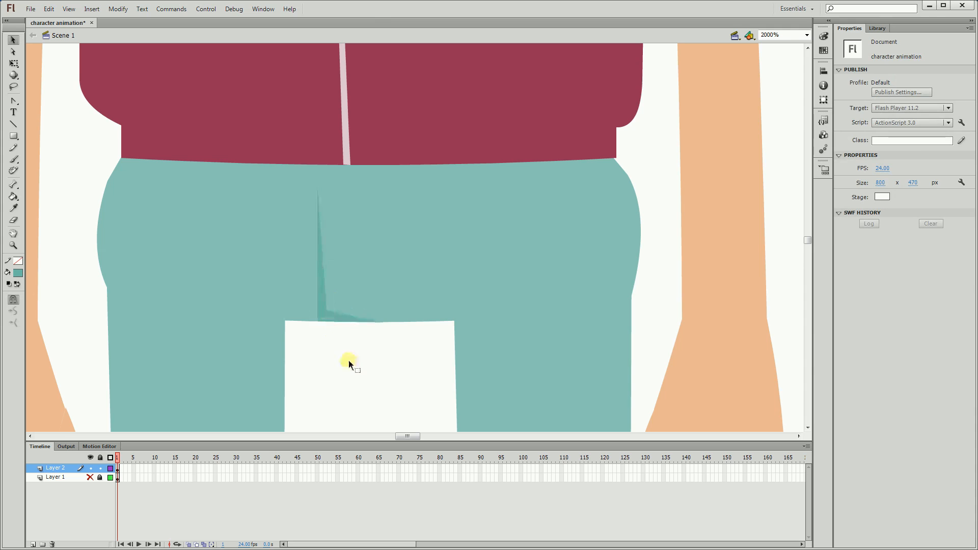
pyautogui.keyDown('ctrl'); pyautogui.keyDown('shift'); pyautogui.click(393, 321); pyautogui.keyUp('shift'); pyautogui.keyUp('ctrl')
pyautogui.keyDown('ctrl'); pyautogui.keyDown('shift'); pyautogui.click(388, 253); pyautogui.keyUp('shift'); pyautogui.keyUp('ctrl')
pyautogui.keyDown('ctrl'); pyautogui.keyDown('shift'); pyautogui.click(424, 287); pyautogui.keyUp('shift'); pyautogui.keyUp('ctrl')
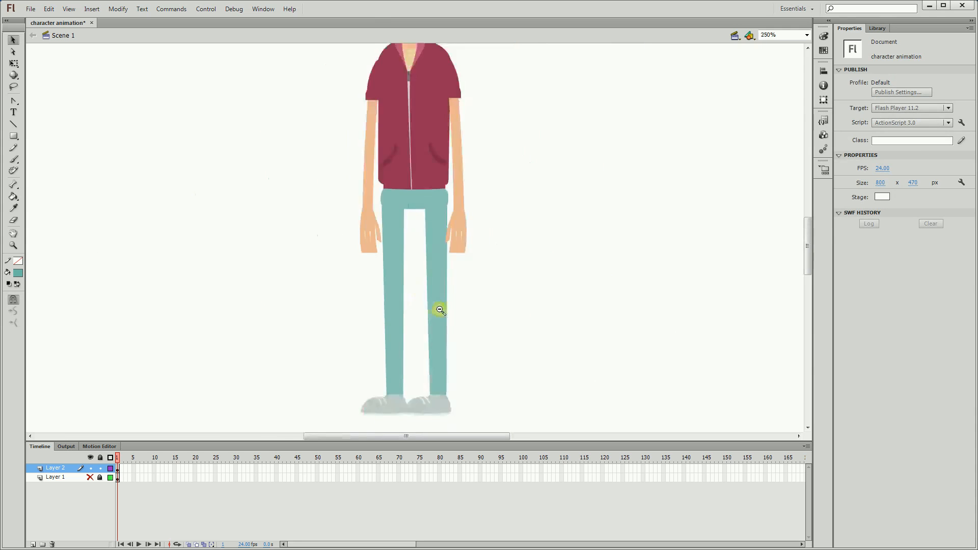
pyautogui.moveTo(547, 253); pyautogui.dragTo(520, 333)
pyautogui.keyDown('ctrl'); pyautogui.click(346, 262); pyautogui.keyUp('ctrl')
pyautogui.keyDown('ctrl'); pyautogui.click(520, 257); pyautogui.keyUp('ctrl')
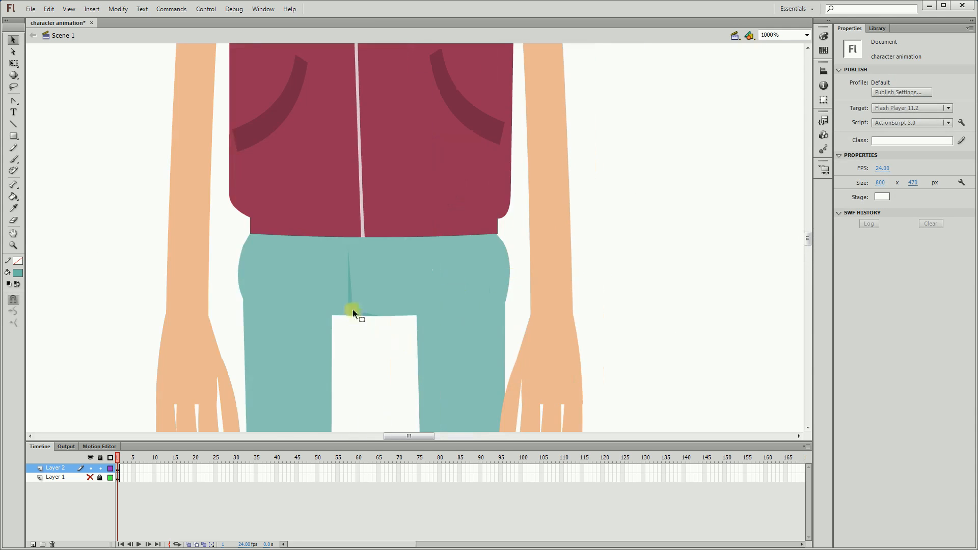
pyautogui.moveTo(353, 309); pyautogui.dragTo(356, 248)
# Step: View the whole character on the stage and save the document
pyautogui.keyDown('ctrl'); pyautogui.keyDown('shift'); pyautogui.click(384, 284); pyautogui.keyUp('shift'); pyautogui.keyUp('ctrl')
pyautogui.keyDown('ctrl'); pyautogui.keyDown('shift'); pyautogui.click(415, 230); pyautogui.keyUp('shift'); pyautogui.keyUp('ctrl')
pyautogui.keyDown('ctrl'); pyautogui.keyDown('shift'); pyautogui.click(448, 229); pyautogui.keyUp('shift'); pyautogui.keyUp('ctrl')
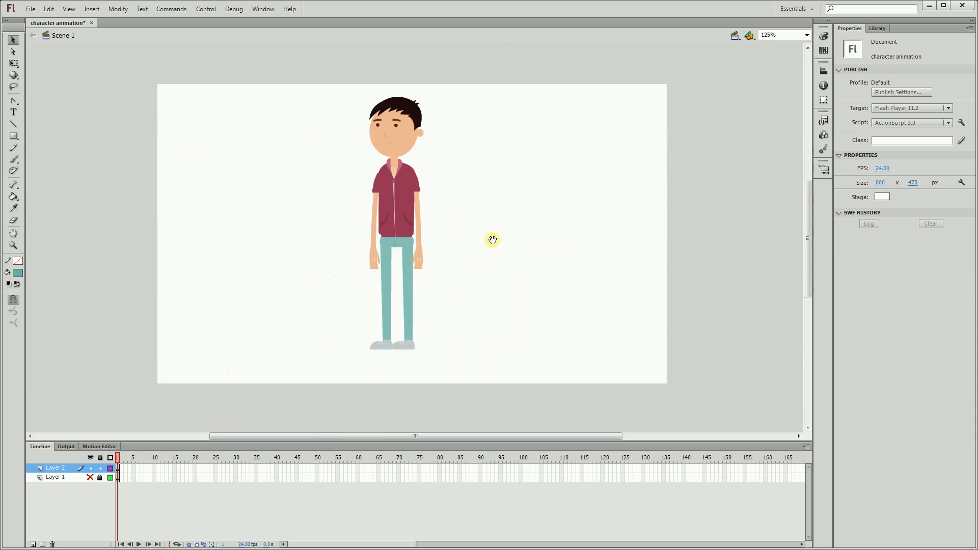
pyautogui.moveTo(493, 240); pyautogui.dragTo(478, 255)
pyautogui.hotkey('ctrl', 's')
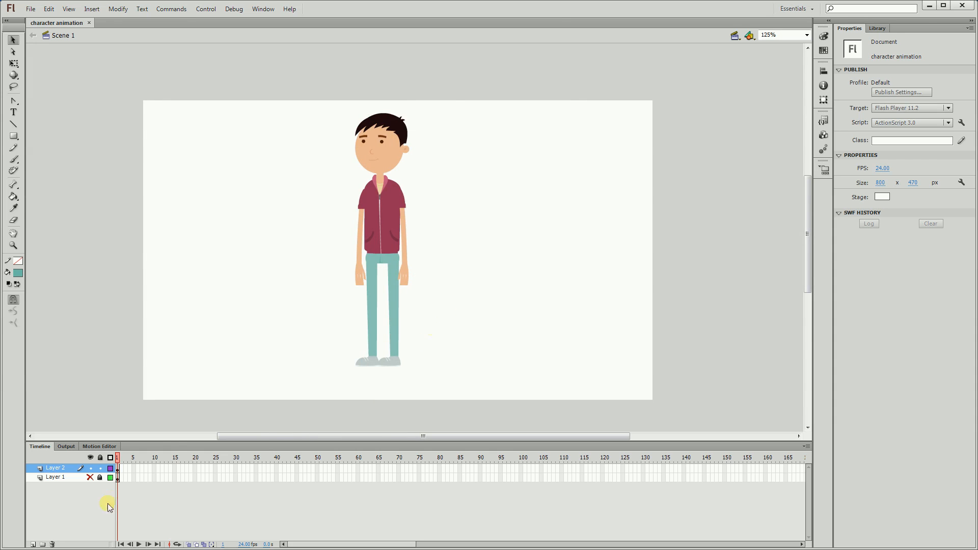
# Step: Turn Layer 1 into a guide layer and test the movie to preview the character
pyautogui.rightClick(57, 477)
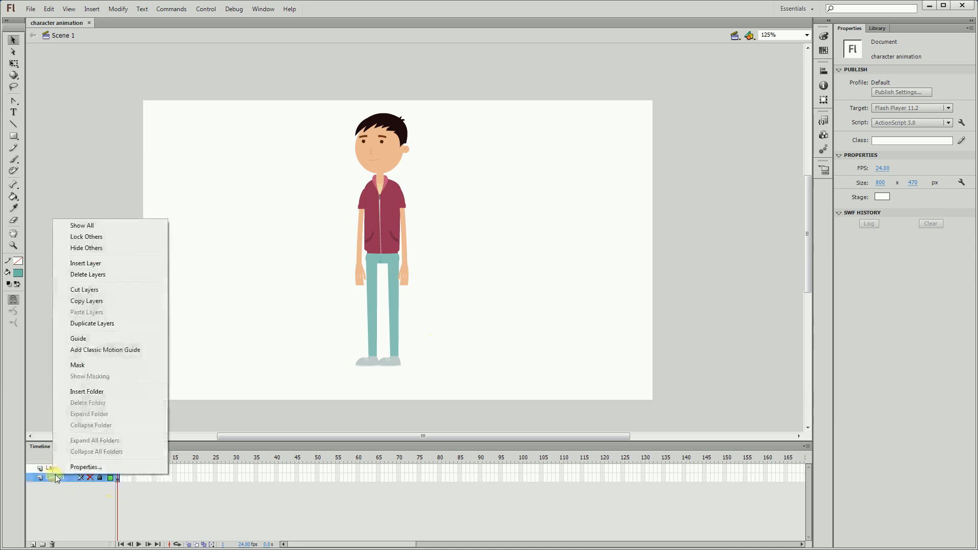
pyautogui.click(95, 339)
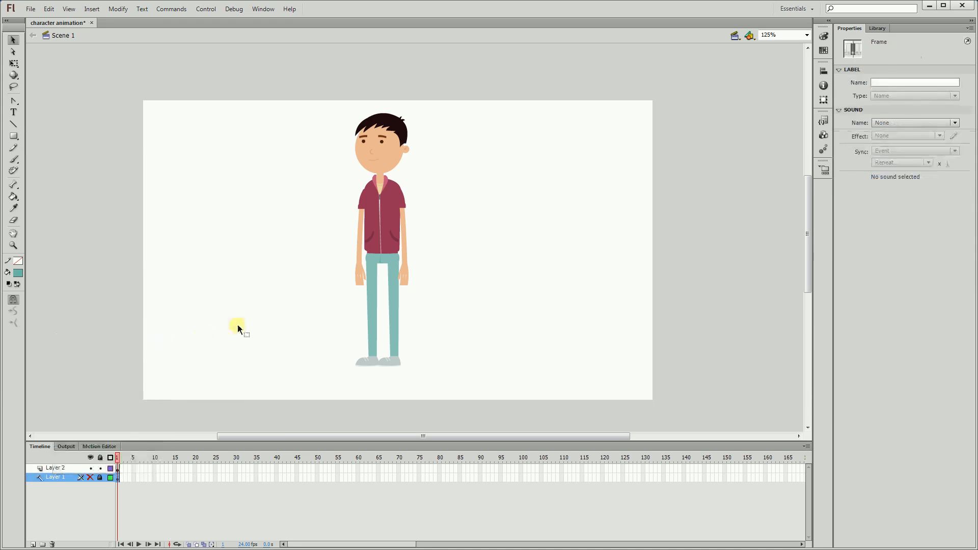
pyautogui.click(237, 327)
pyautogui.hotkey('ctrl', 'Return')
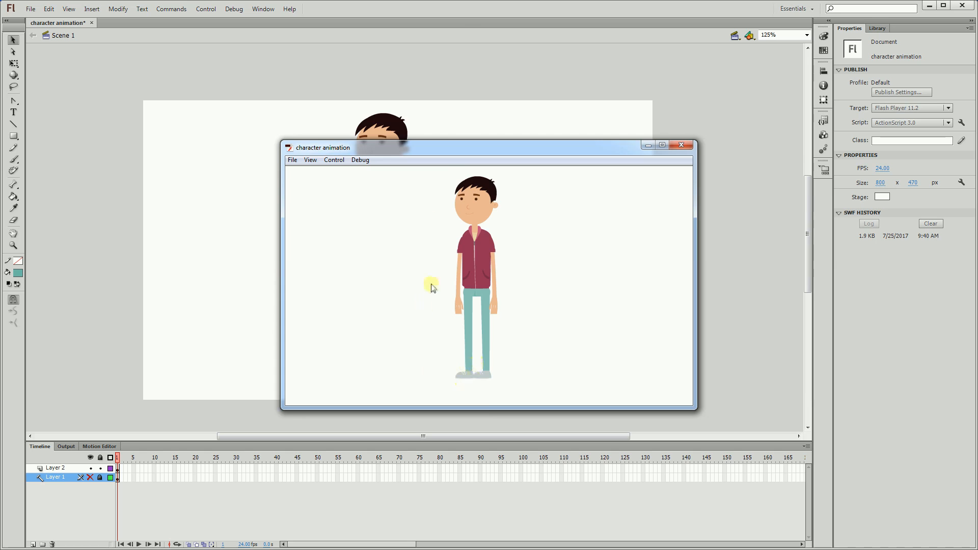
pyautogui.click(681, 145)
# Step: Move both shoes together straight down by about 24 px, to a Y position of 423.90
pyautogui.moveTo(337, 364); pyautogui.dragTo(336, 364)
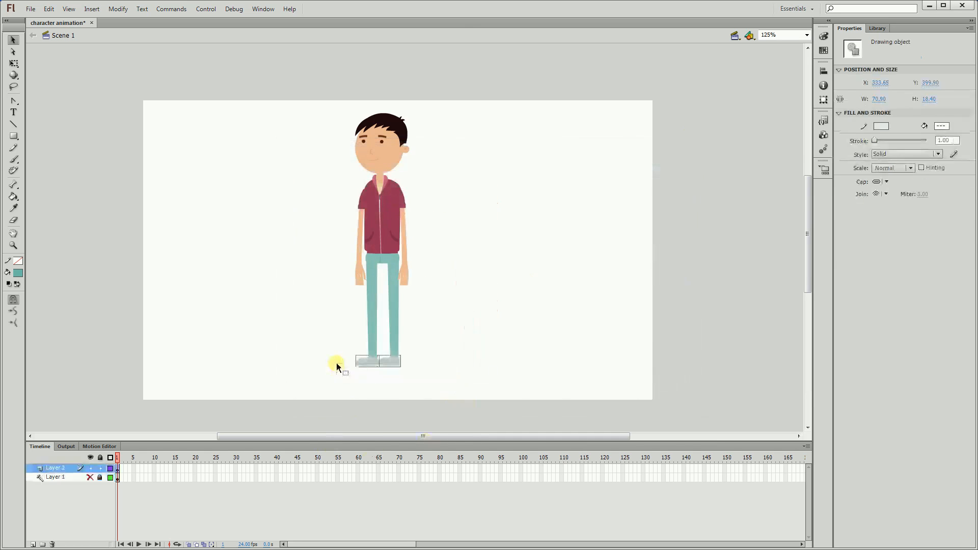
pyautogui.press('Down')
pyautogui.press('Down')
pyautogui.press('Down')
pyautogui.press('Down')
pyautogui.press('Down')
pyautogui.press('Down')
pyautogui.press('Down')
pyautogui.press('Down')
pyautogui.press('Down')
pyautogui.press('Down')
pyautogui.press('Down')
pyautogui.press('Down')
pyautogui.press('Down')
pyautogui.press('Down')
pyautogui.press('Down')
pyautogui.press('Down')
pyautogui.press('Down')
pyautogui.press('Down')
pyautogui.press('Down')
pyautogui.press('Down')
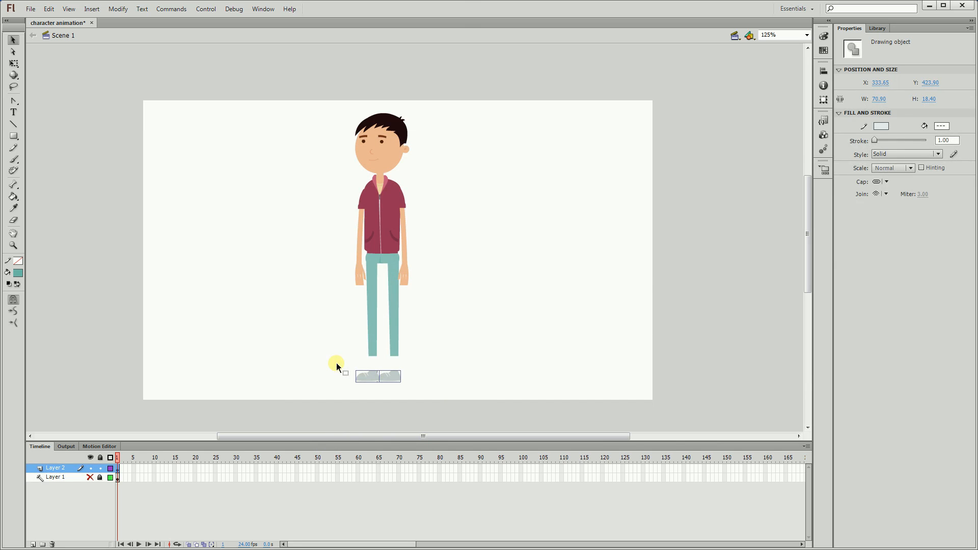
# Step: Stretch both trouser legs downward from their upper edge to a height of about 174.7 px so they reach the shoes
pyautogui.moveTo(415, 359); pyautogui.dragTo(415, 359)
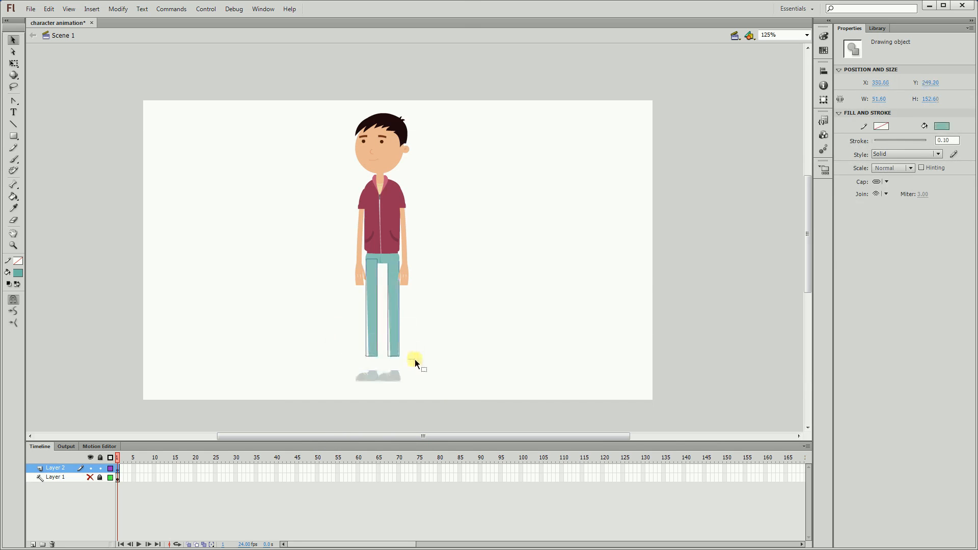
pyautogui.press('q')
pyautogui.moveTo(382, 307); pyautogui.dragTo(381, 262)
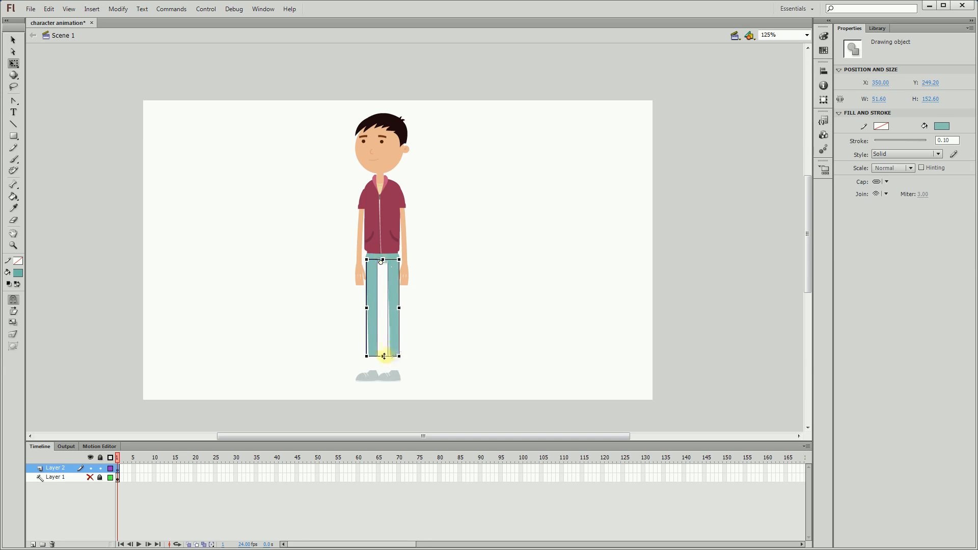
pyautogui.moveTo(382, 355); pyautogui.dragTo(381, 368)
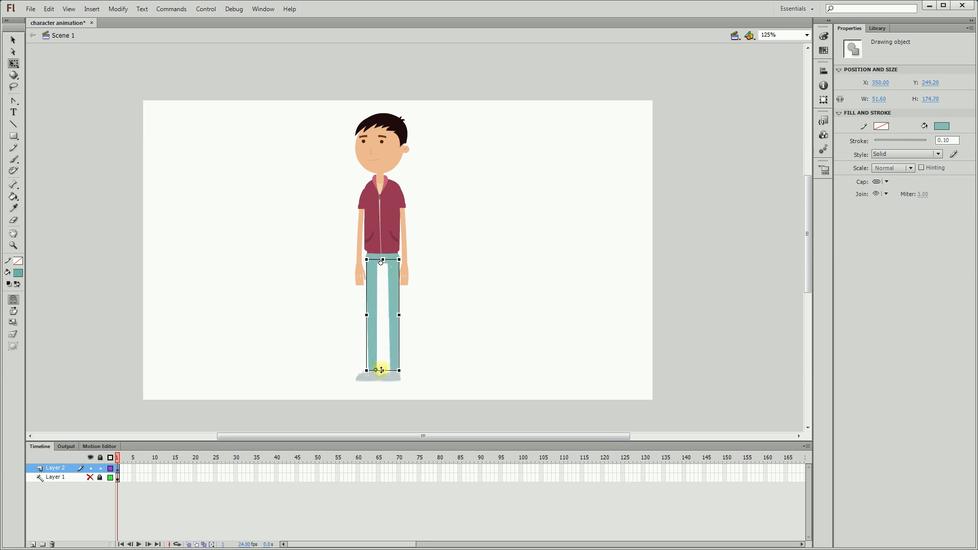
pyautogui.click(475, 364)
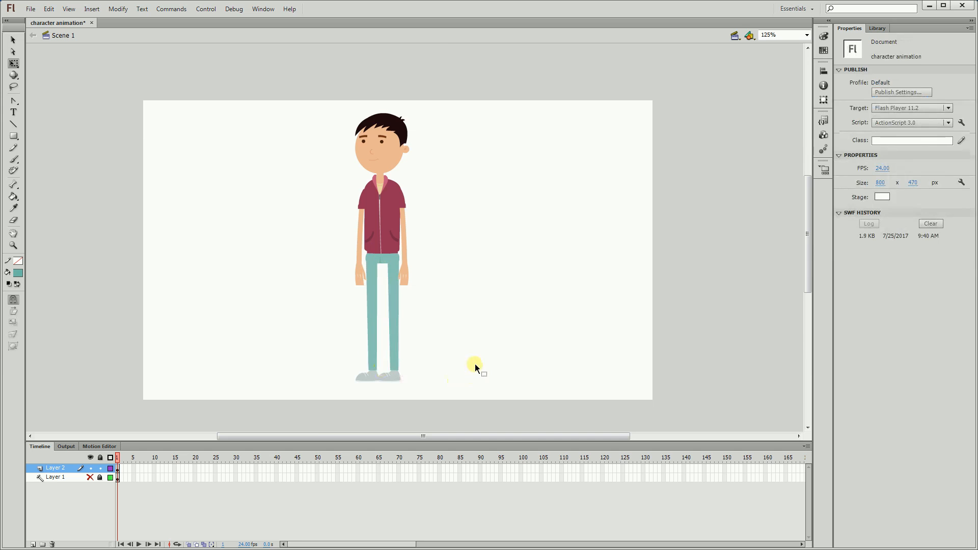
# Step: Check how the lengthened legs meet the shoes and save the document
pyautogui.keyDown('ctrl'); pyautogui.click(393, 326); pyautogui.keyUp('ctrl')
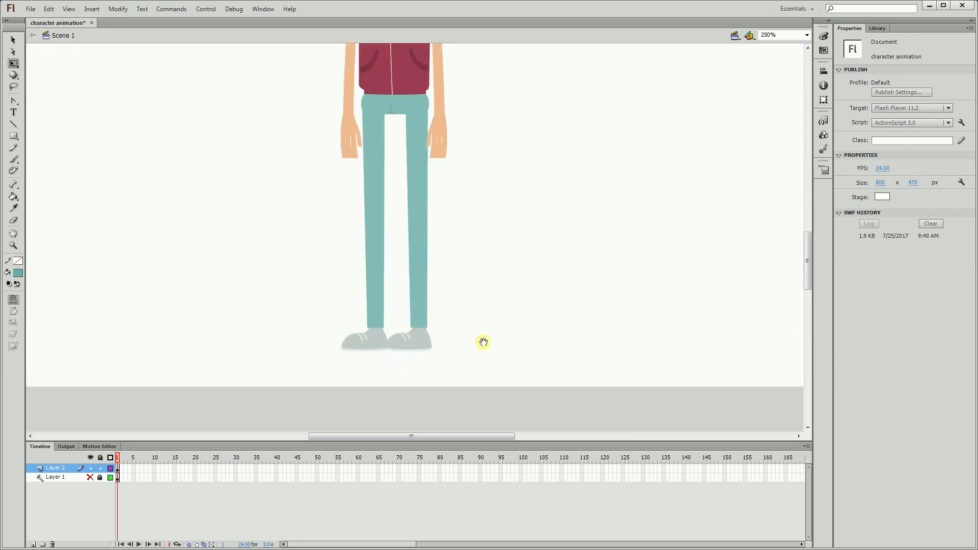
pyautogui.moveTo(464, 363); pyautogui.dragTo(290, 342)
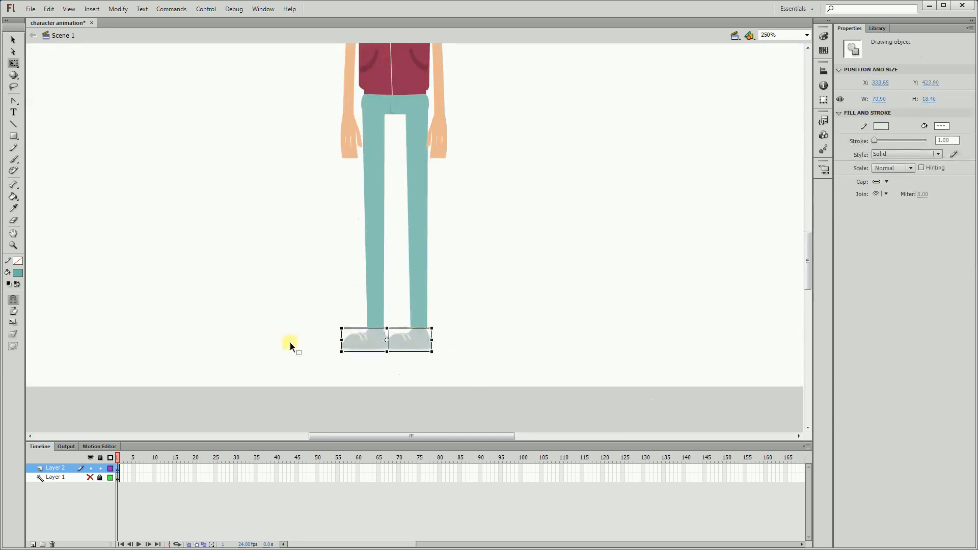
pyautogui.click(554, 300)
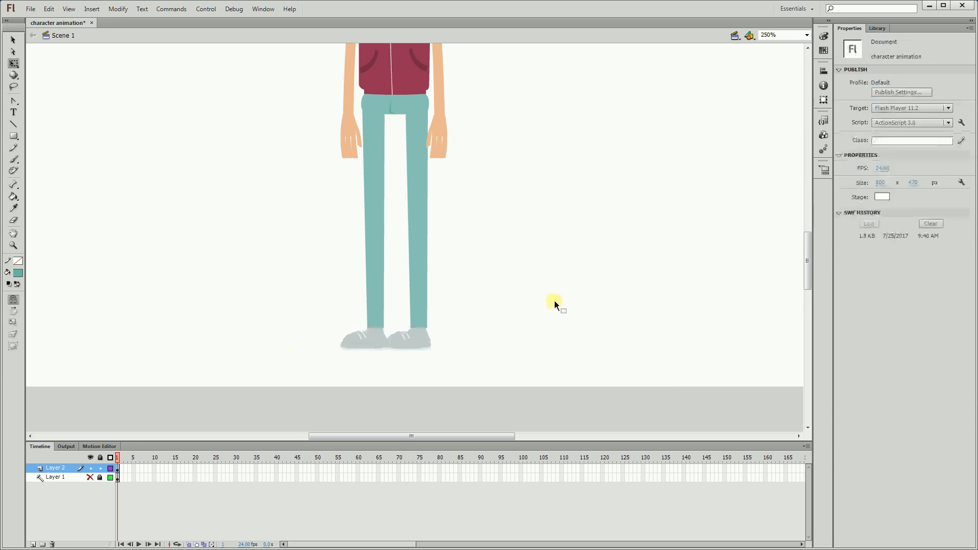
pyautogui.keyDown('ctrl'); pyautogui.keyDown('alt'); pyautogui.click(412, 192); pyautogui.keyUp('alt'); pyautogui.keyUp('ctrl')
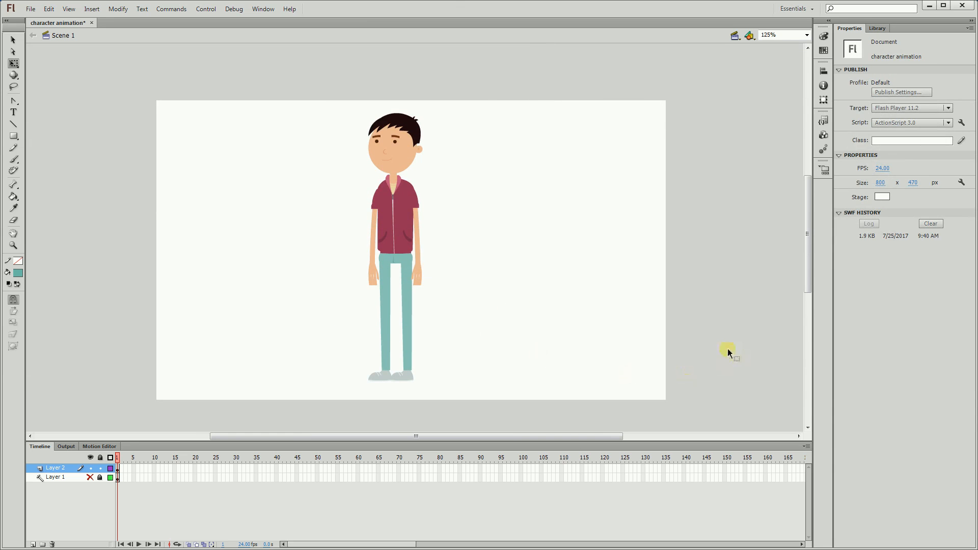
pyautogui.hotkey('ctrl', 's')
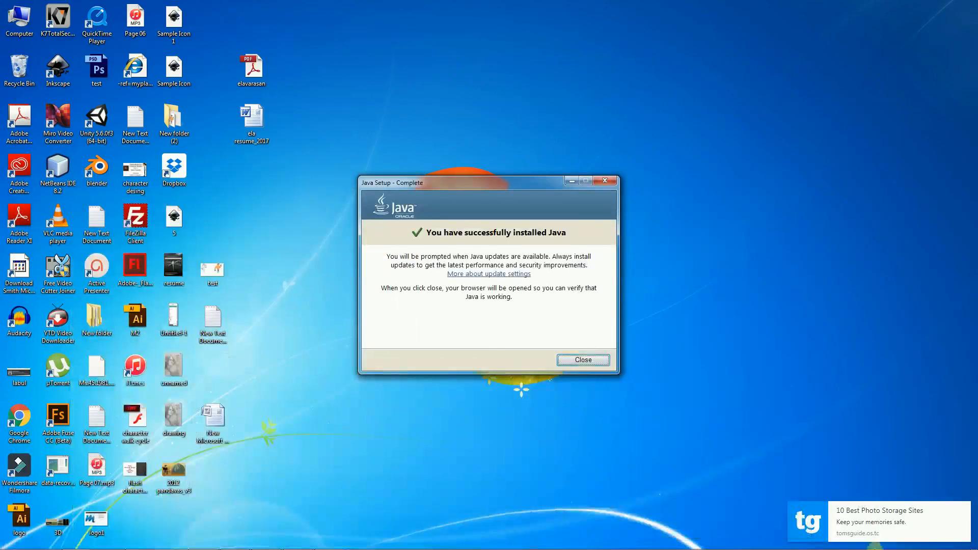
pyautogui.click(888, 541)
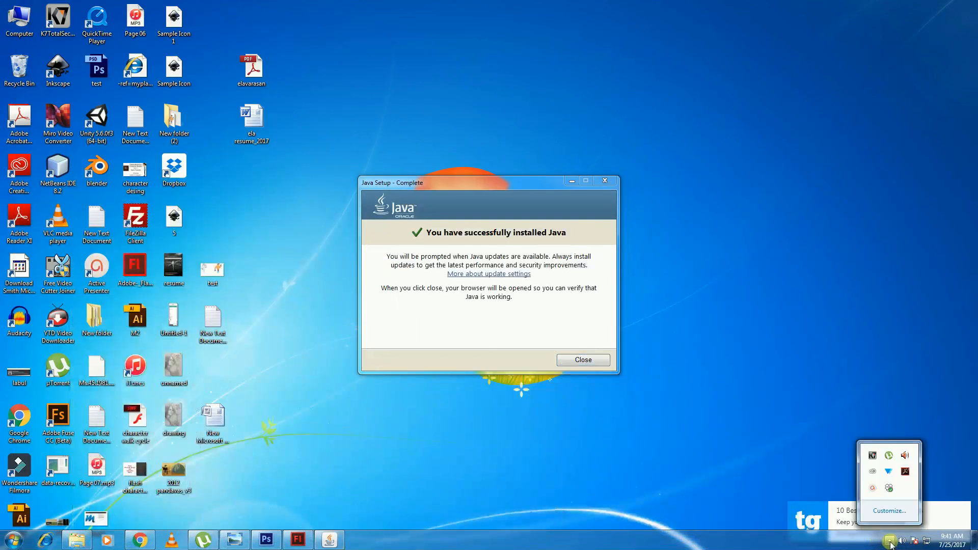